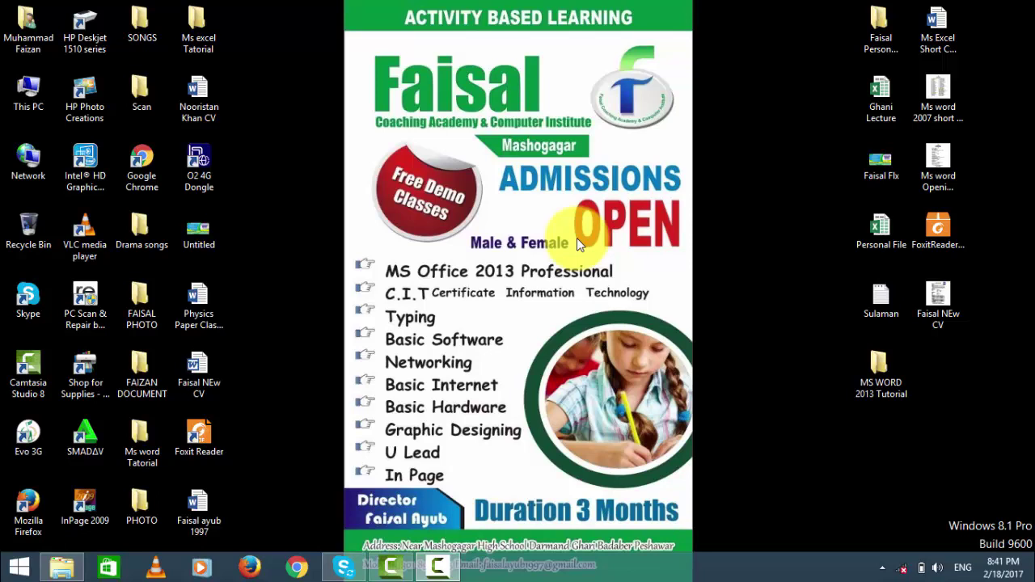
Step: Launch Word 2013 with the winword Run command and create a blank document
{"action": "key", "text": "super+r"}
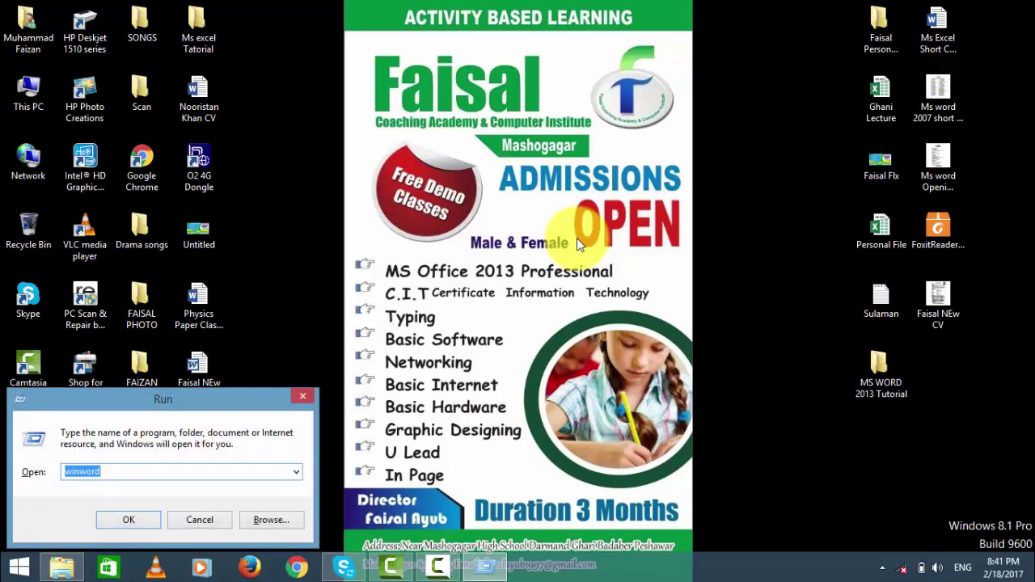
{"action": "key", "text": "Return"}
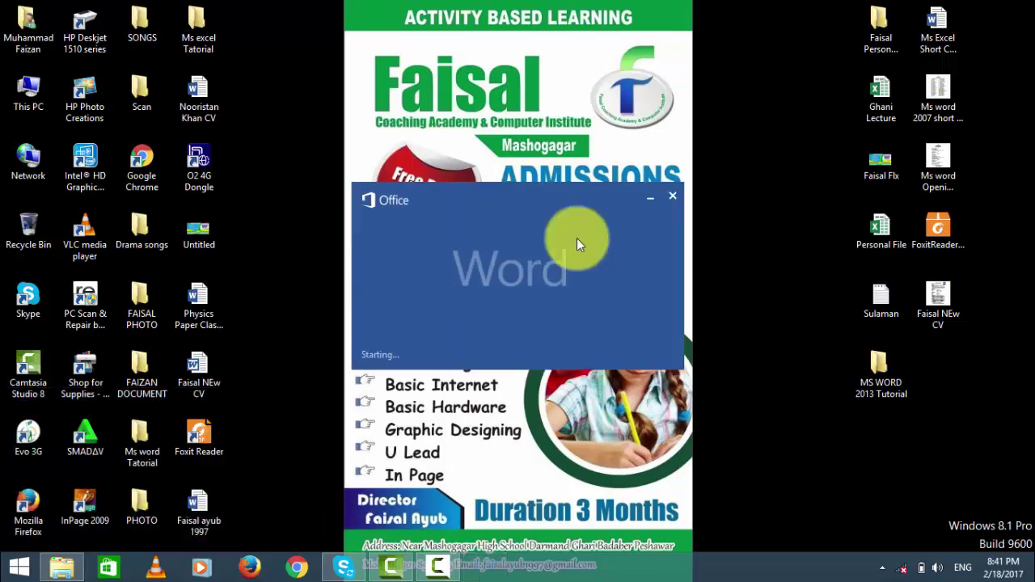
{"action": "key", "text": "Return"}
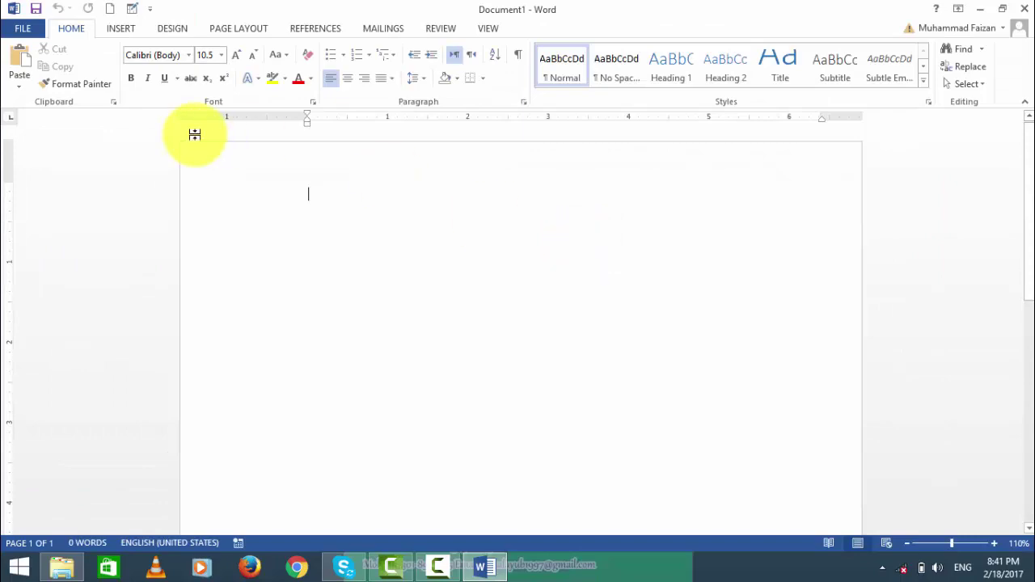
Step: Set the Office Theme to Dark Gray on the Account page and return to Document1
{"action": "left_click", "coordinate": [27, 29]}
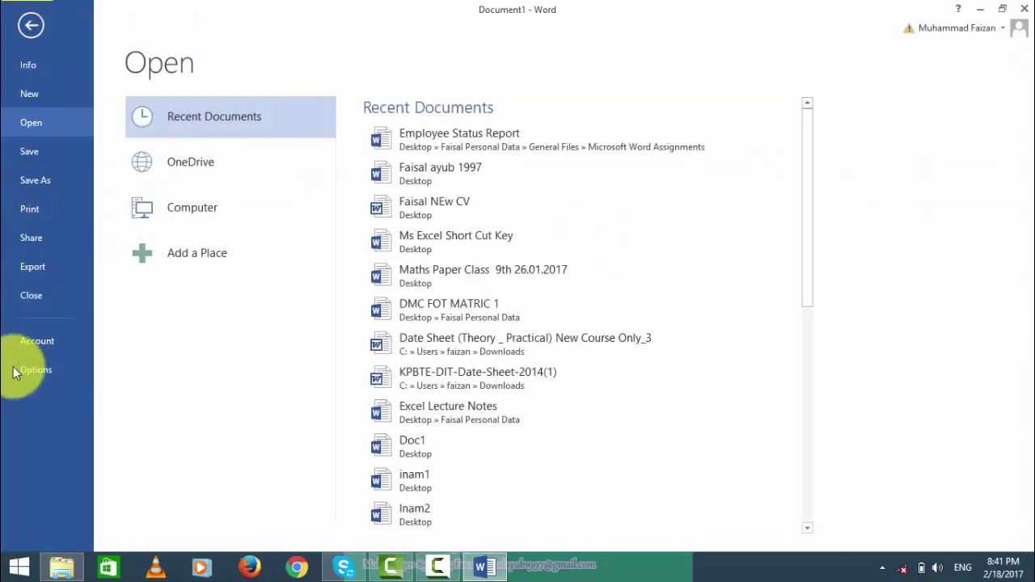
{"action": "left_click", "coordinate": [32, 344]}
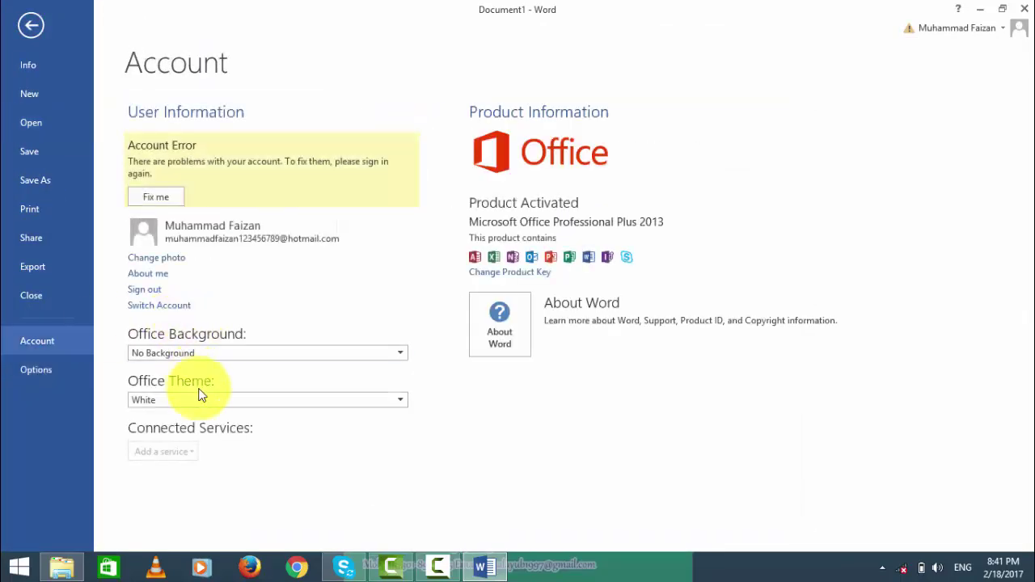
{"action": "left_click", "coordinate": [204, 400]}
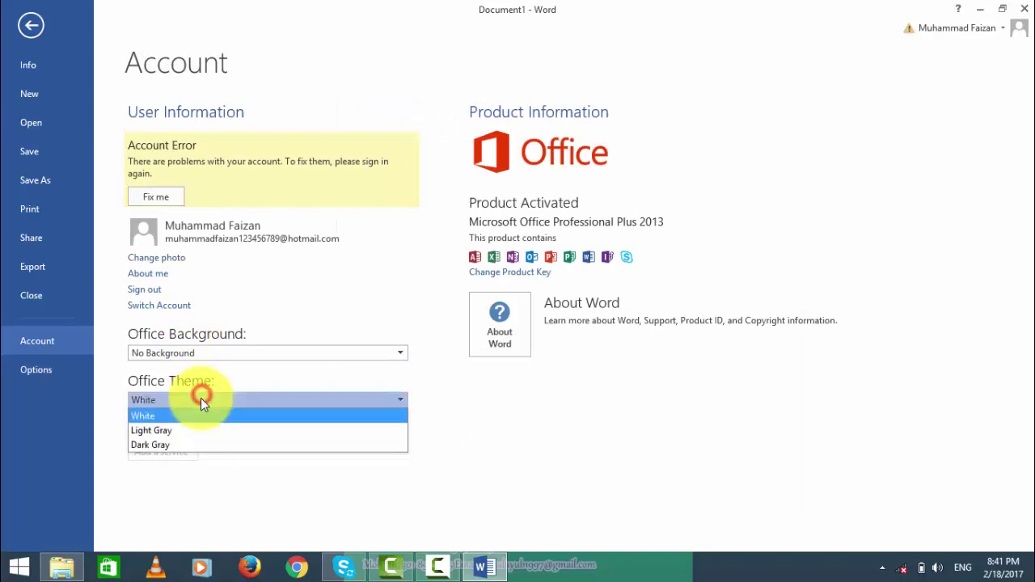
{"action": "left_click", "coordinate": [202, 445]}
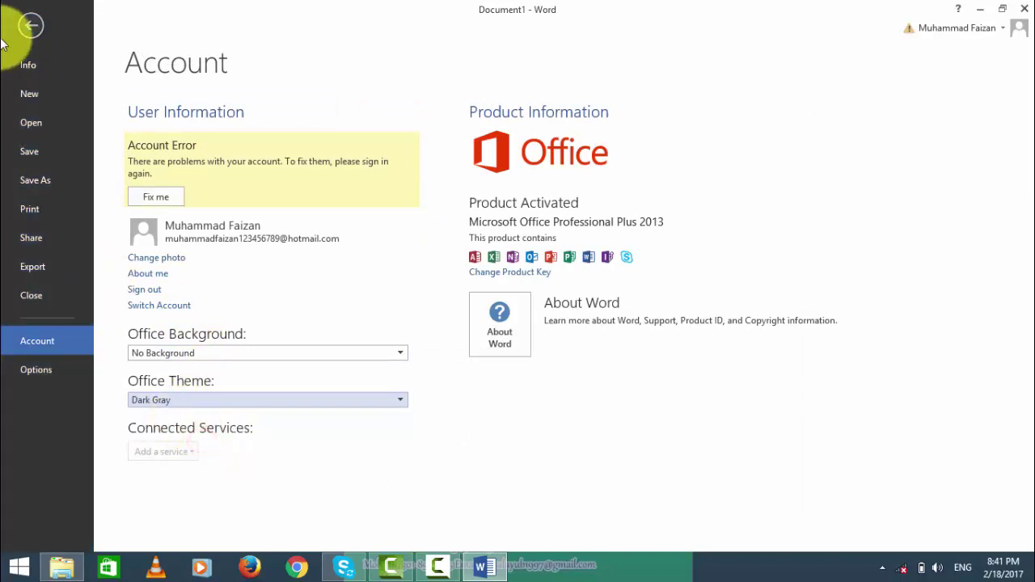
{"action": "left_click", "coordinate": [30, 25]}
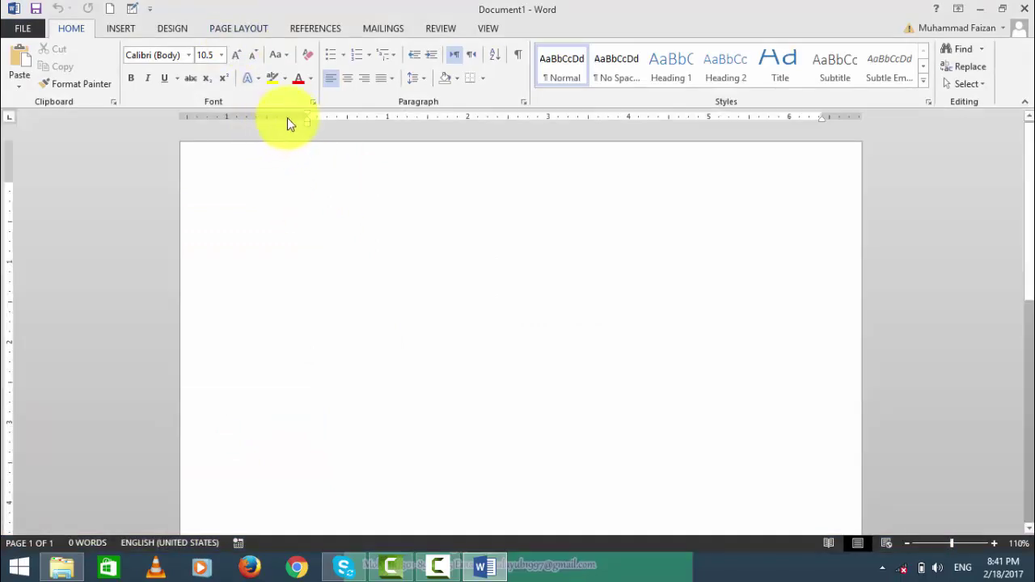
Step: Drag the left margin leftward and apply 1. 2. 3. numbering for 17.5 pt text
{"action": "left_click_drag", "start_coordinate": [308, 115], "coordinate": [269, 115]}
{"action": "type", "text": "17.5"}
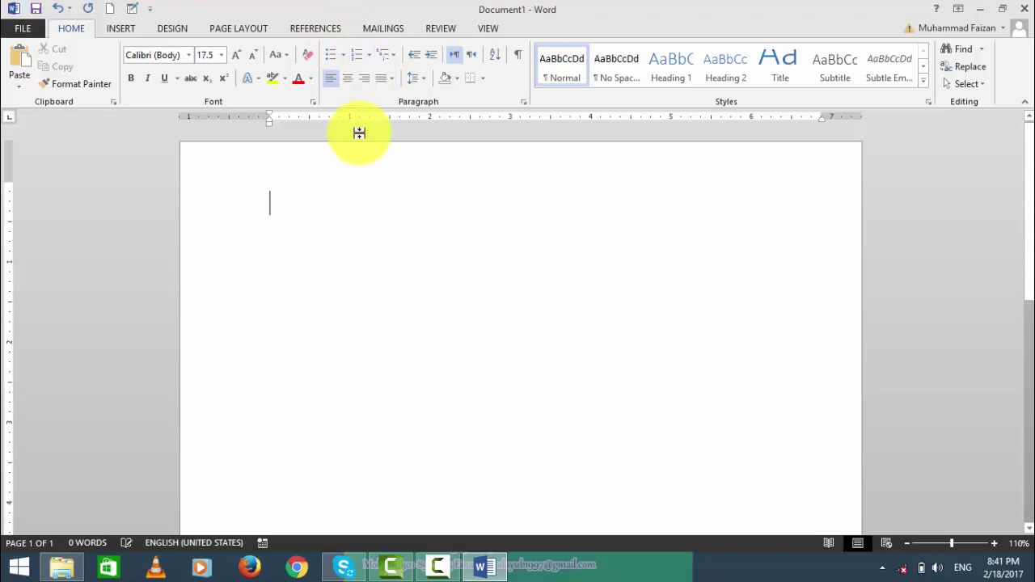
{"action": "left_click", "coordinate": [368, 55]}
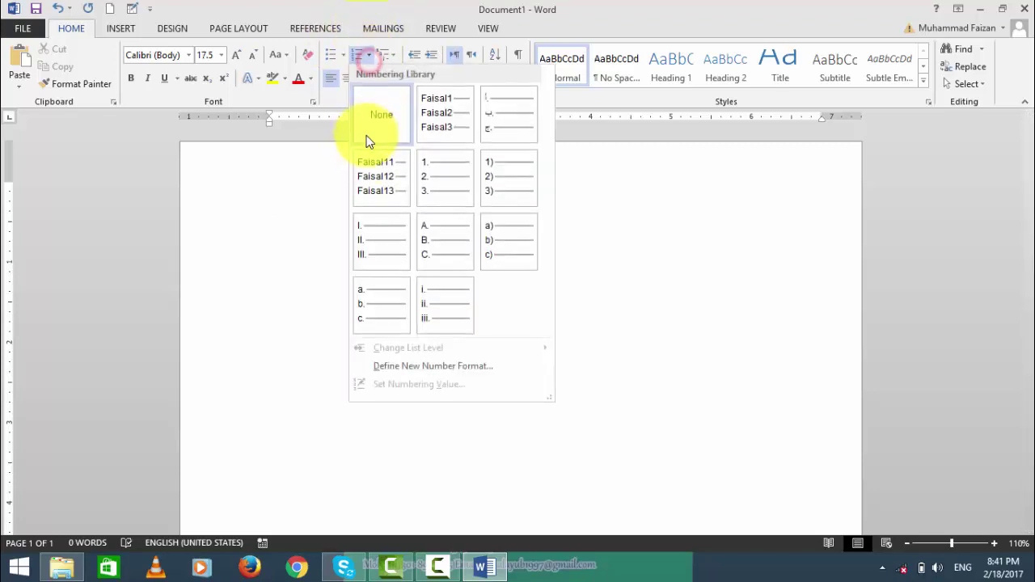
{"action": "left_click", "coordinate": [429, 188]}
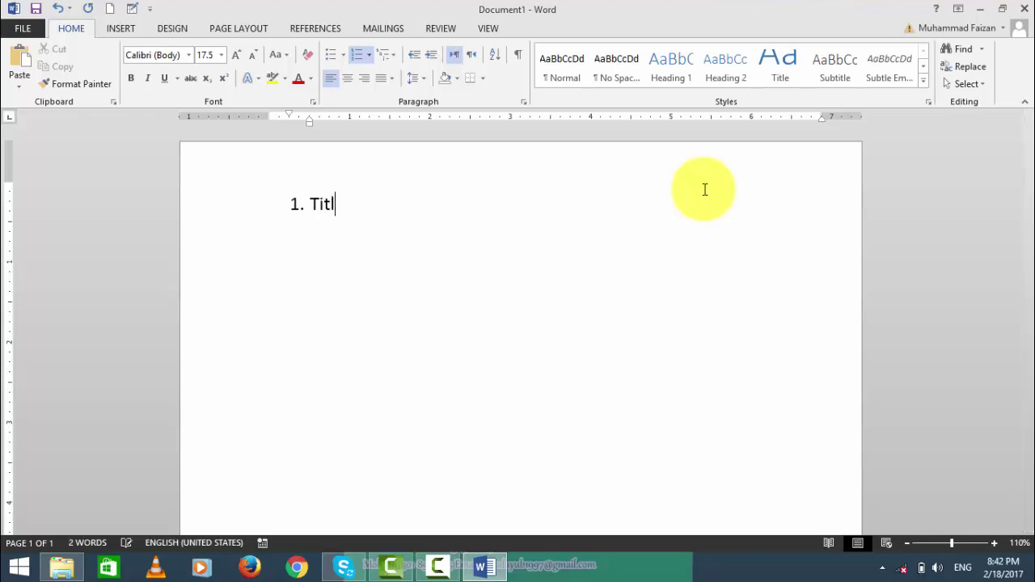
Step: Type the first list item as 'Tital bars', fixing typos along the way
{"action": "key", "text": "BackSpace"}
{"action": "type", "text": "al"}
{"action": "key", "text": "BackSpace"}
{"action": "key", "text": "BackSpace"}
{"action": "type", "text": "a"}
{"action": "key", "text": "BackSpace"}
{"action": "key", "text": "BackSpace"}
{"action": "type", "text": "tal a"}
{"action": "key", "text": "BackSpace"}
{"action": "key", "text": "BackSpace"}
{"action": "key", "text": "BackSpace"}
{"action": "key", "text": "BackSpace"}
{"action": "type", "text": "e"}
{"action": "key", "text": "Left"}
{"action": "key", "text": "BackSpace"}
{"action": "key", "text": "BackSpace"}
{"action": "type", "text": "al bar"}
{"action": "key", "text": "BackSpace"}
{"action": "type", "text": "s"}
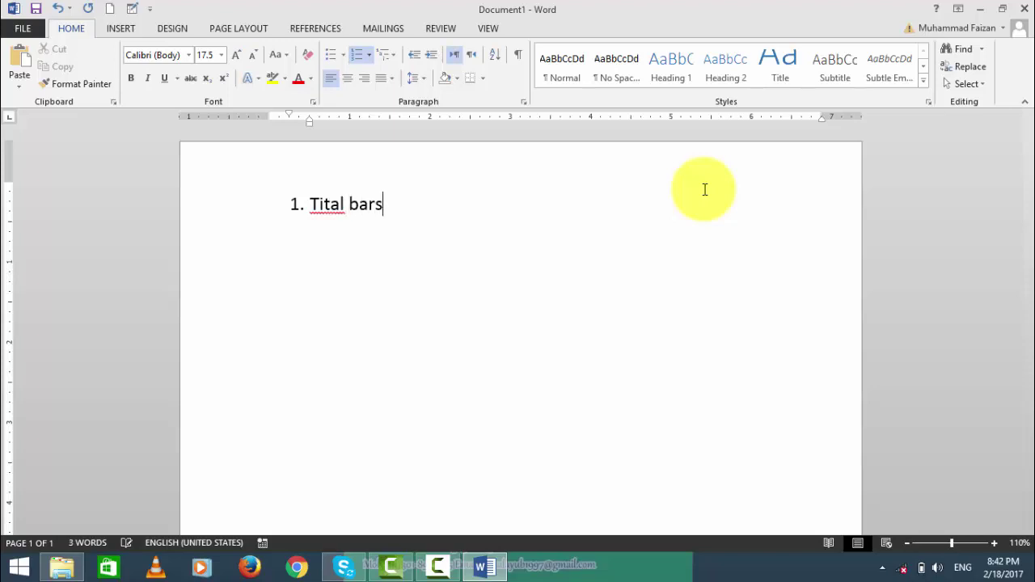
Step: Correct 'Tital' to 'Title' and start an indented sub-item a. below it
{"action": "right_click", "coordinate": [323, 207]}
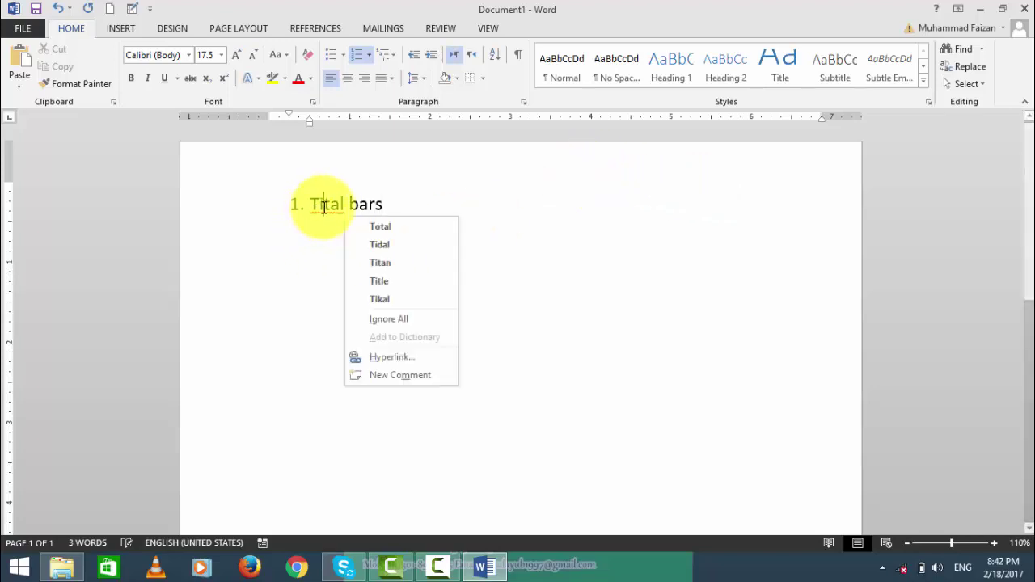
{"action": "left_click", "coordinate": [394, 286]}
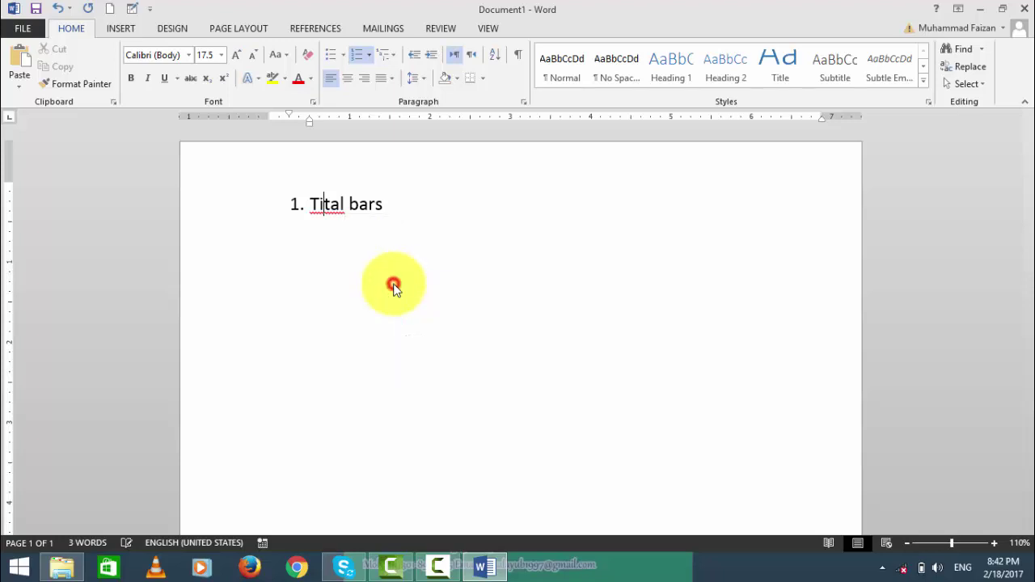
{"action": "left_click", "coordinate": [388, 207]}
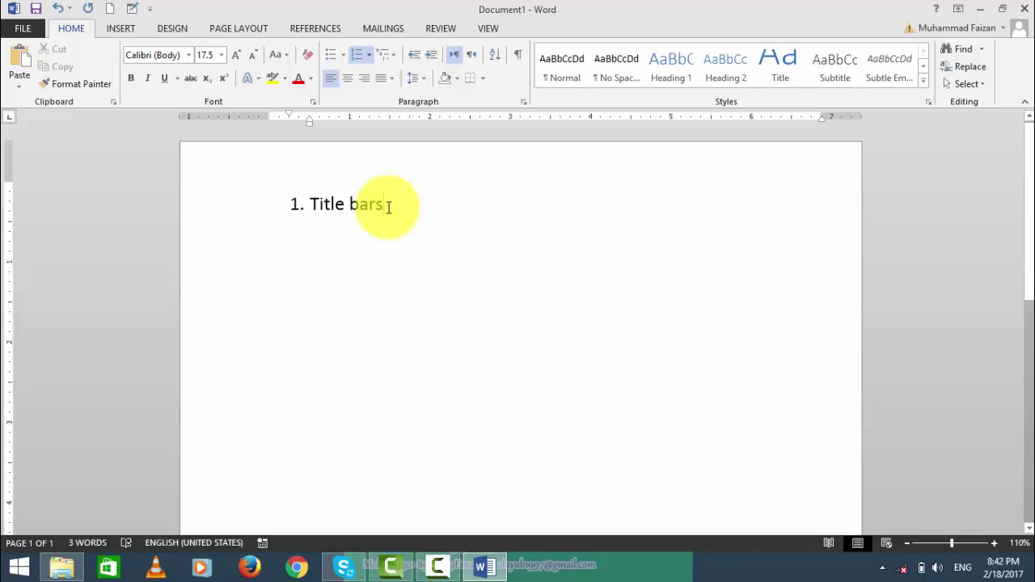
{"action": "key", "text": "Return"}
{"action": "key", "text": "Tab"}
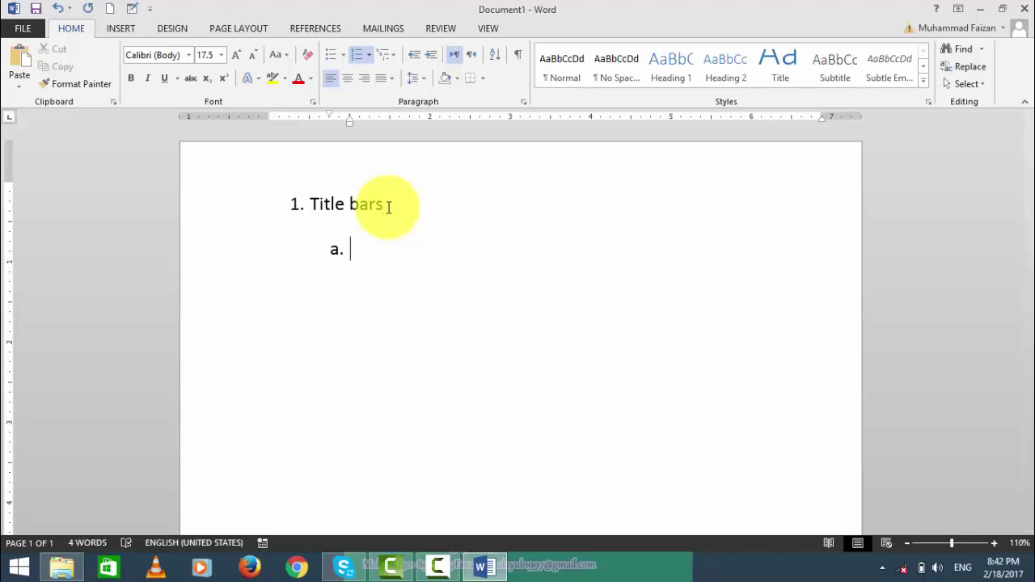
Step: Type sub-item a. as 'Quick Accessing Toolbar'
{"action": "type", "text": "Quick A"}
{"action": "type", "text": "ccessing To"}
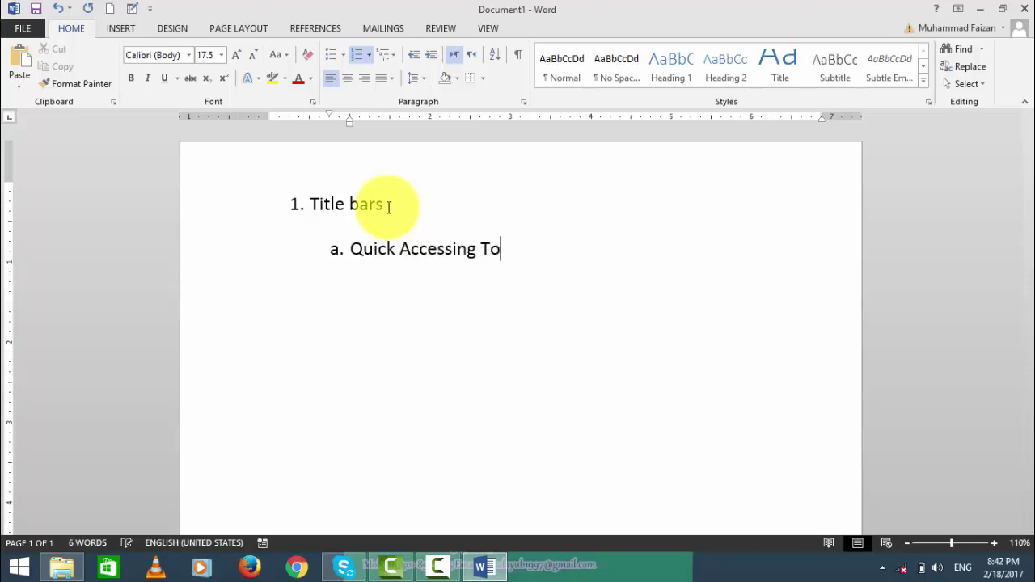
{"action": "type", "text": "il"}
{"action": "key", "text": "BackSpace"}
{"action": "key", "text": "BackSpace"}
{"action": "type", "text": "obl"}
{"action": "key", "text": "BackSpace"}
{"action": "type", "text": "lbar"}
Step: Add sub-item b. reading 'Document control button'
{"action": "key", "text": "Return"}
{"action": "type", "text": "C"}
{"action": "key", "text": "BackSpace"}
{"action": "type", "text": "Dou"}
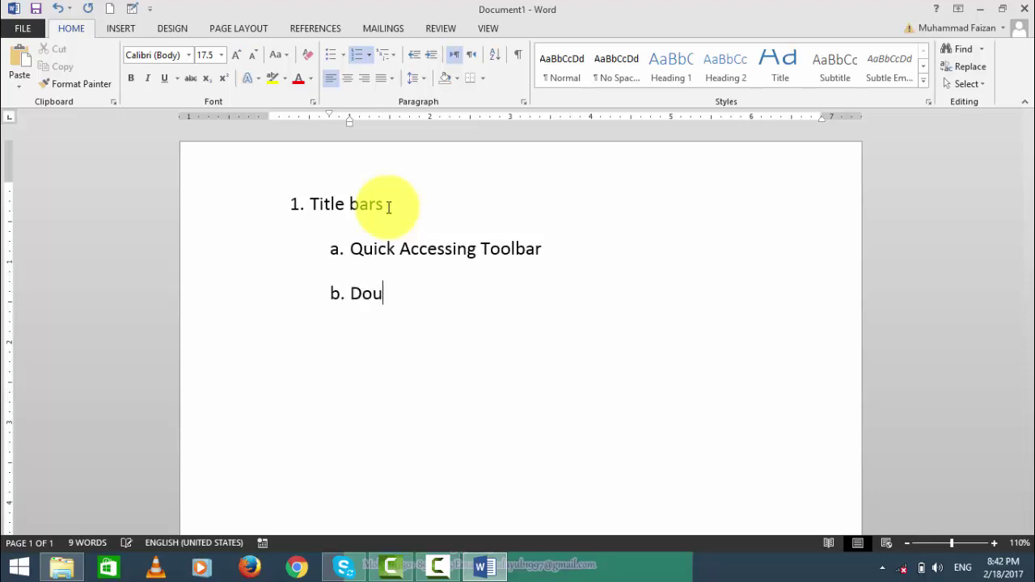
{"action": "type", "text": "cment"}
{"action": "key", "text": "BackSpace"}
{"action": "key", "text": "BackSpace"}
{"action": "key", "text": "BackSpace"}
{"action": "key", "text": "BackSpace"}
{"action": "key", "text": "BackSpace"}
{"action": "key", "text": "BackSpace"}
{"action": "type", "text": "ocume"}
{"action": "type", "text": "nt control "}
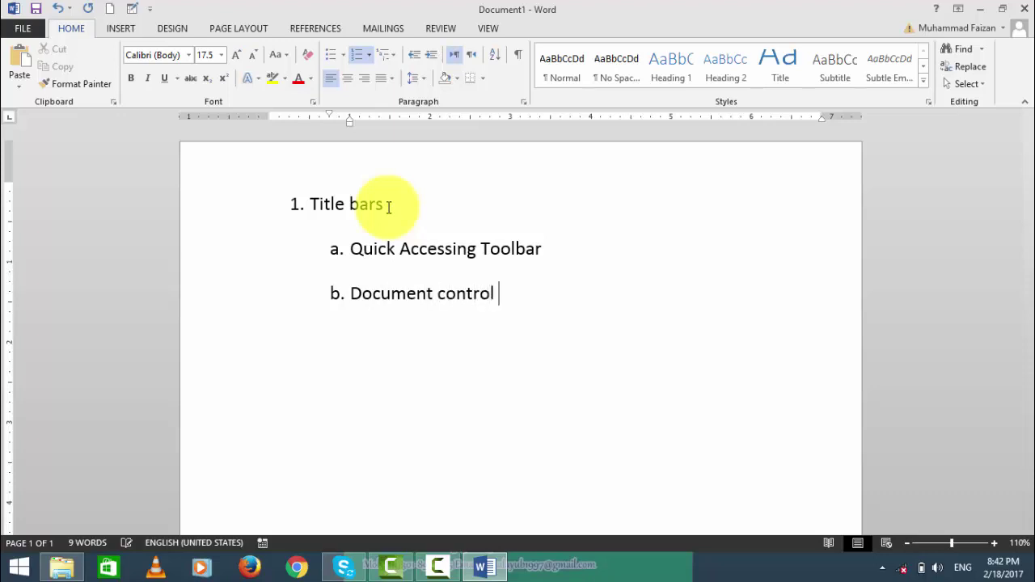
{"action": "type", "text": "buttion"}
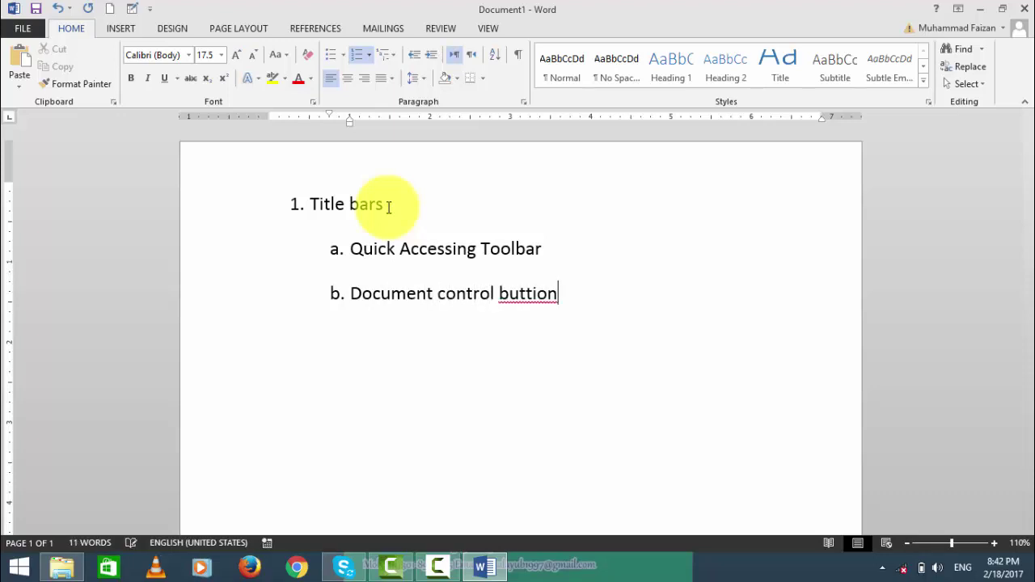
{"action": "key", "text": "BackSpace"}
{"action": "key", "text": "BackSpace"}
{"action": "key", "text": "BackSpace"}
{"action": "type", "text": "on"}
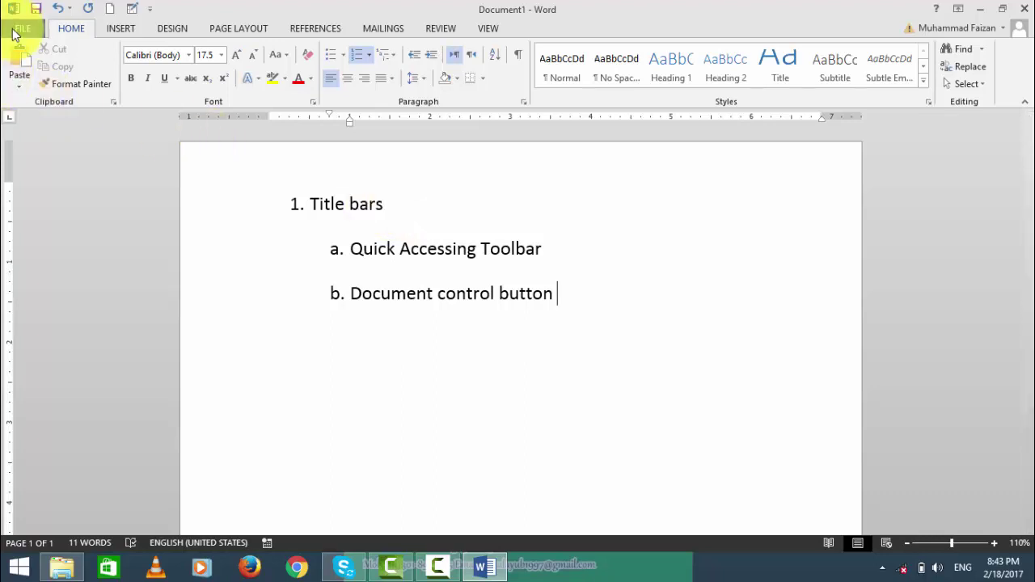
Step: Create a blank Document2 from File > New, then close it
{"action": "left_click", "coordinate": [16, 29]}
{"action": "left_click", "coordinate": [36, 95]}
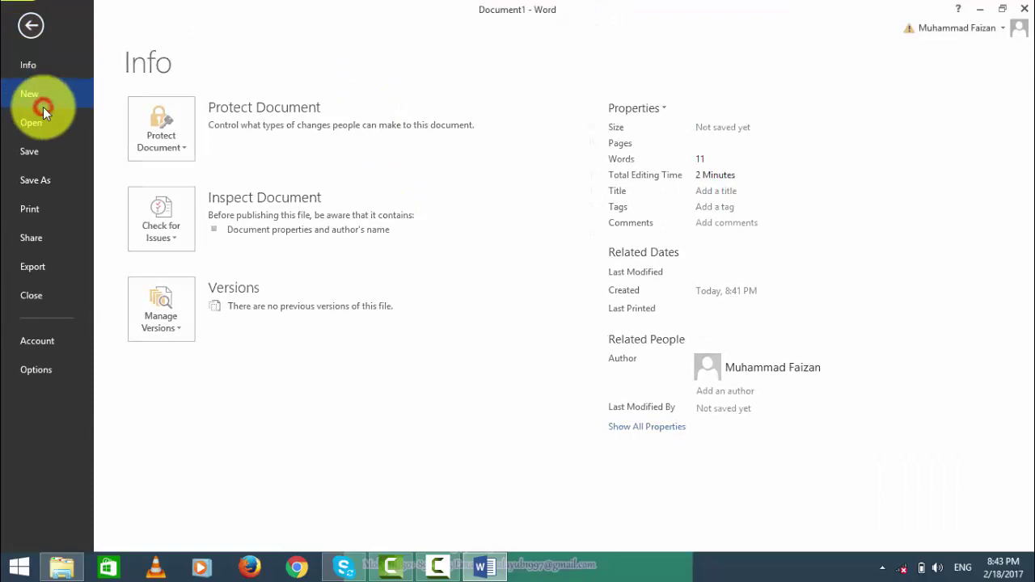
{"action": "left_click", "coordinate": [214, 253]}
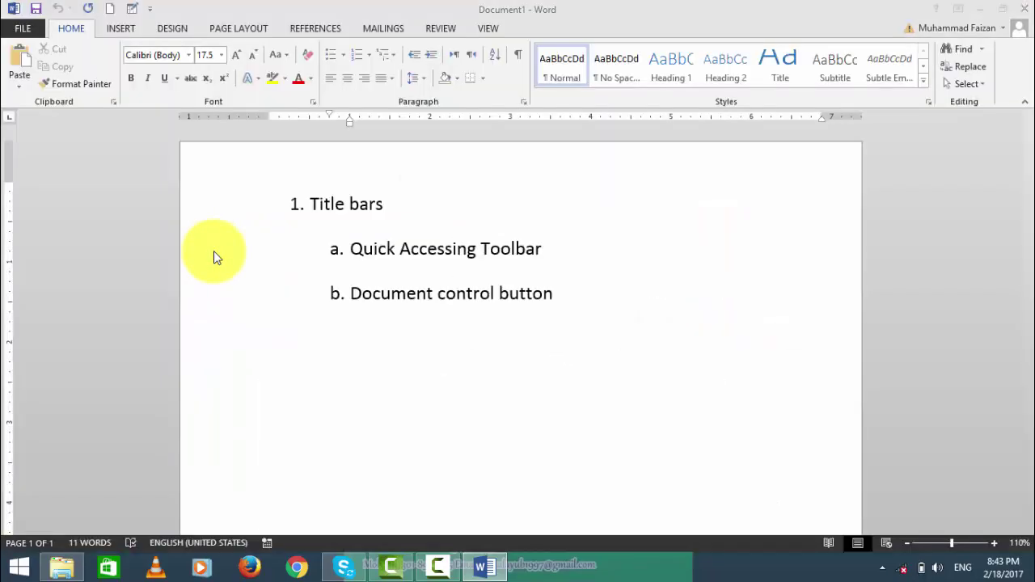
{"action": "left_click", "coordinate": [1027, 10]}
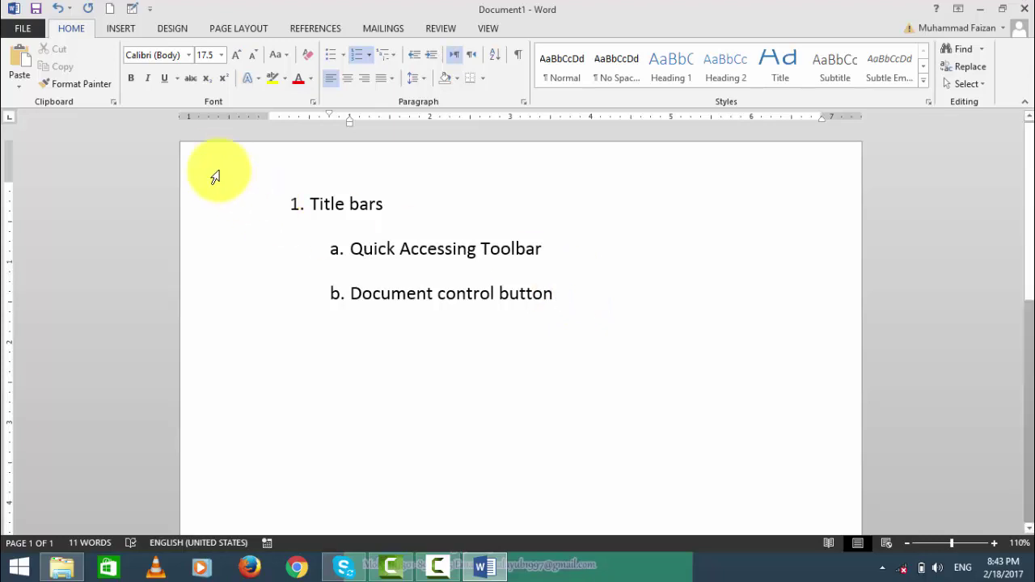
Step: Open several new blank documents from the Quick Access Toolbar, then close Document6
{"action": "left_click", "coordinate": [111, 10]}
{"action": "left_click", "coordinate": [111, 8]}
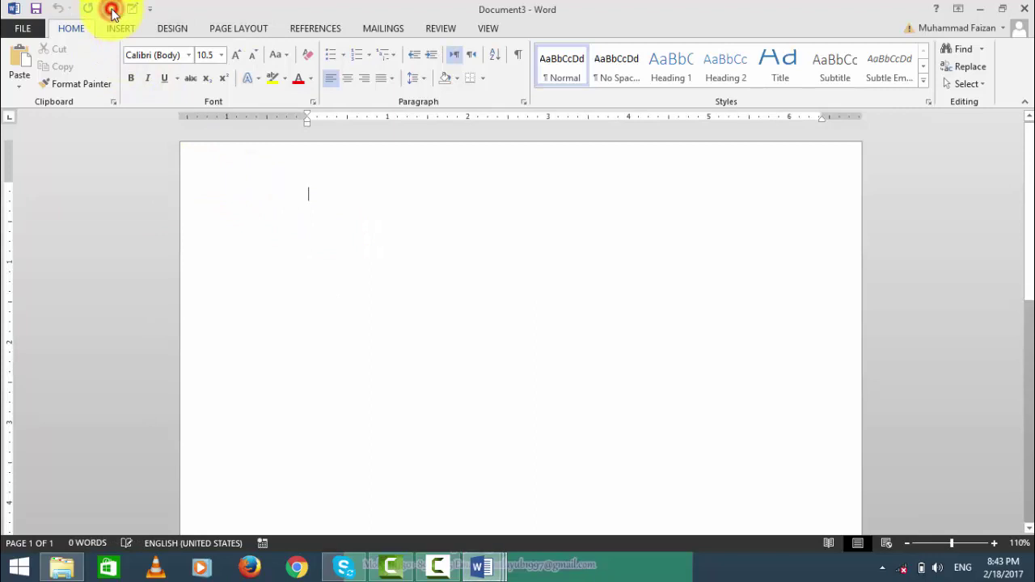
{"action": "left_click", "coordinate": [111, 8]}
{"action": "left_click", "coordinate": [111, 8]}
{"action": "left_click", "coordinate": [111, 8]}
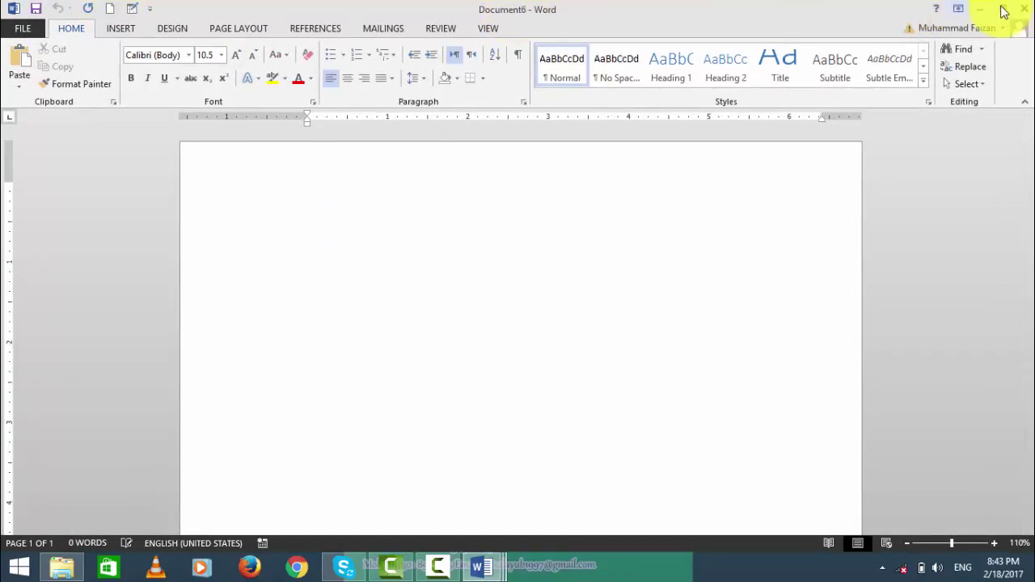
{"action": "left_click", "coordinate": [1025, 8]}
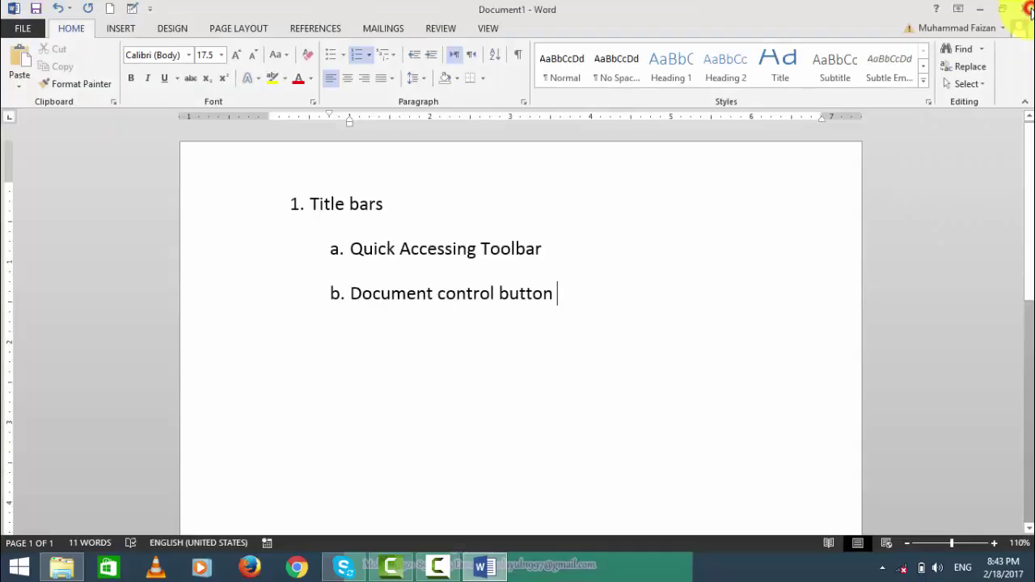
Step: Cancel closing Document1 and put the cursor after 'Toolbar'
{"action": "left_click", "coordinate": [1025, 8]}
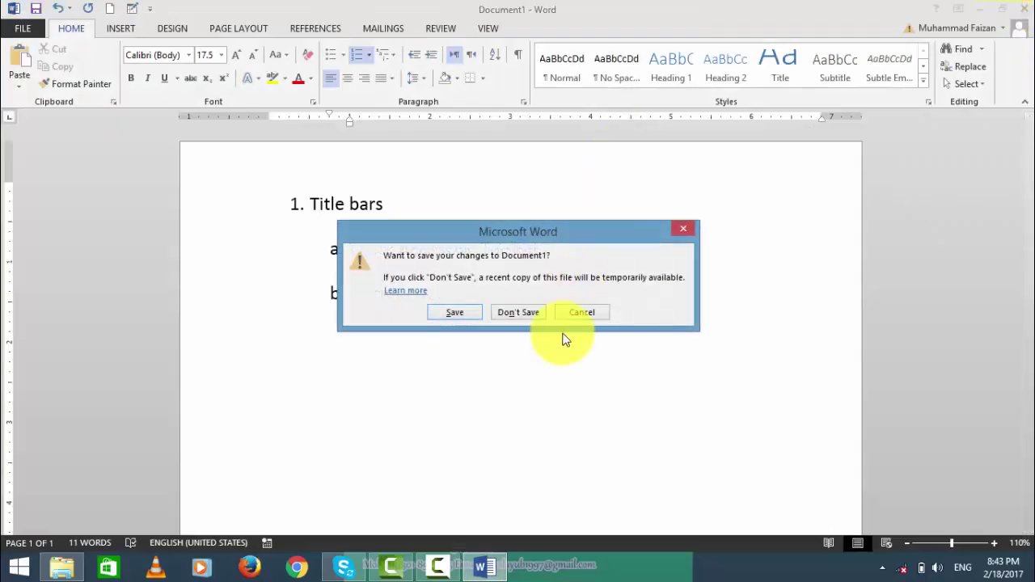
{"action": "left_click", "coordinate": [579, 313]}
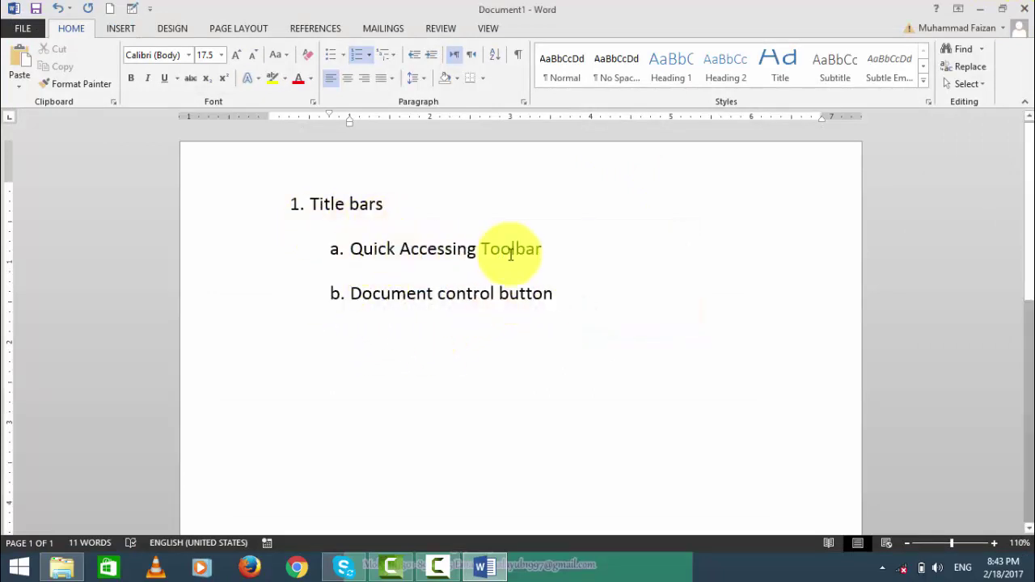
{"action": "left_click", "coordinate": [565, 251]}
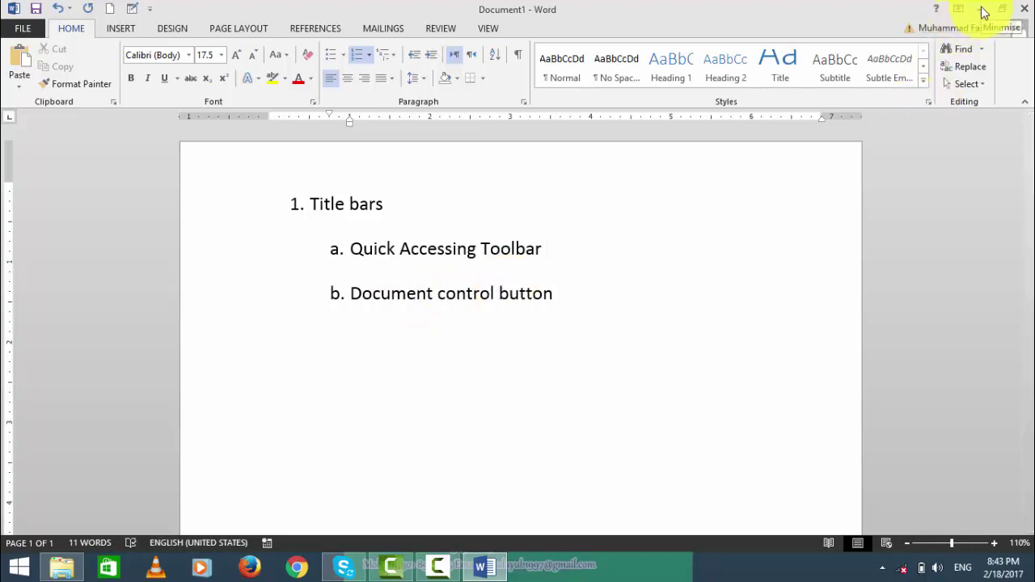
Step: Minimize Word, restore it from the taskbar, and make the window smaller
{"action": "left_click", "coordinate": [982, 10]}
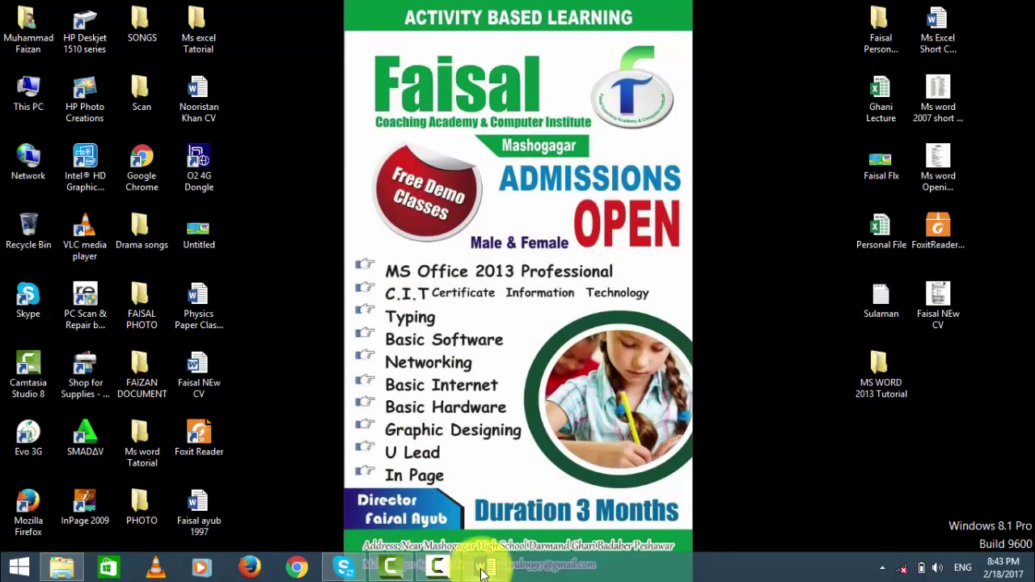
{"action": "left_click", "coordinate": [483, 567]}
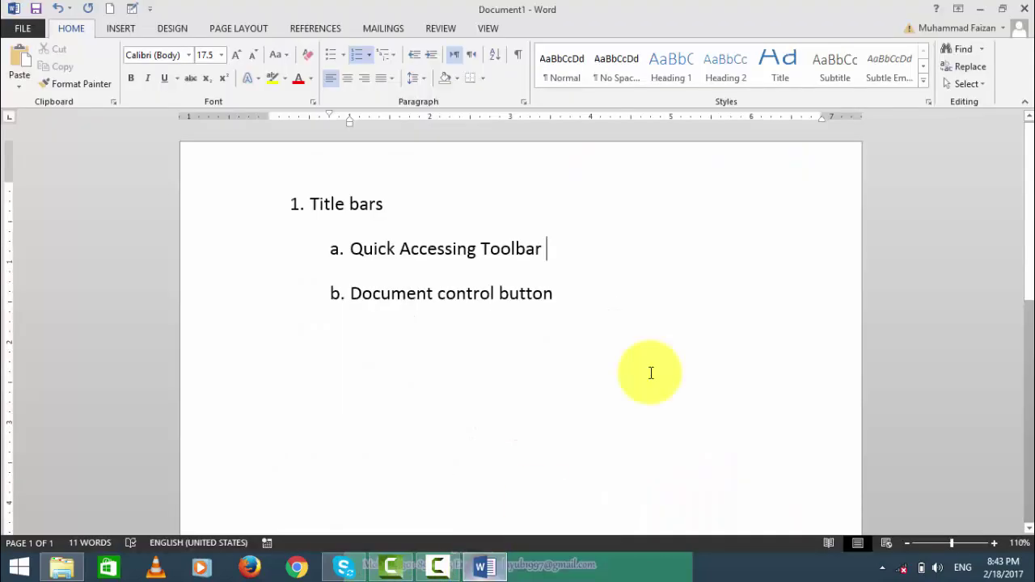
{"action": "left_click", "coordinate": [1004, 9]}
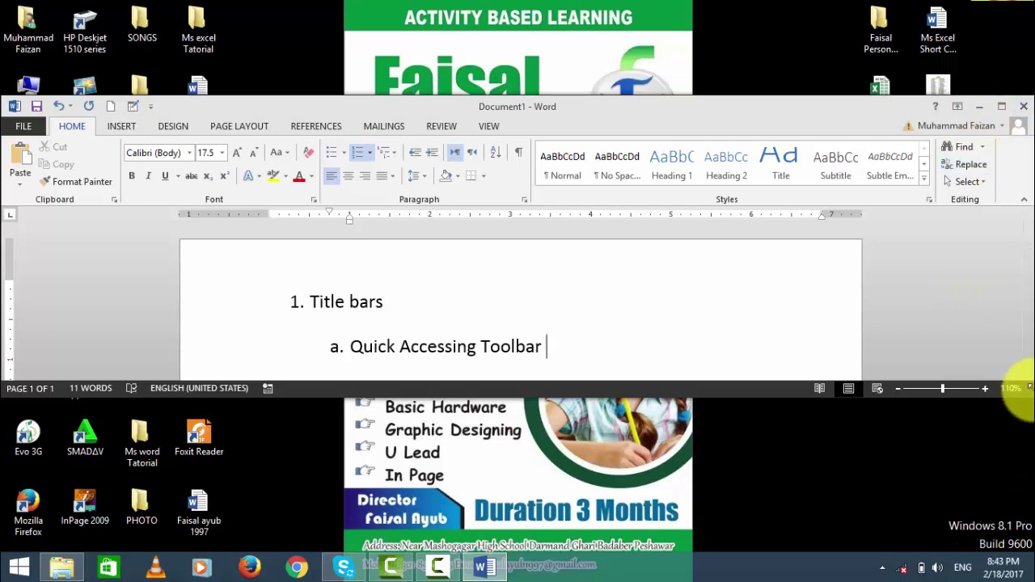
Step: Resize the window by dragging its corner, then switch between restored and maximized sizes
{"action": "left_click_drag", "start_coordinate": [1030, 392], "coordinate": [570, 479]}
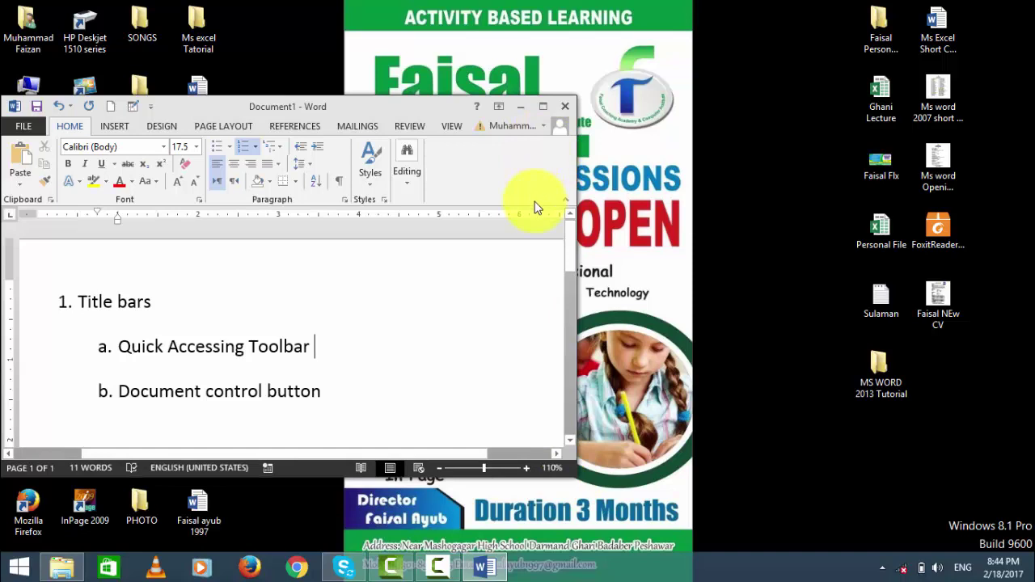
{"action": "left_click", "coordinate": [542, 112]}
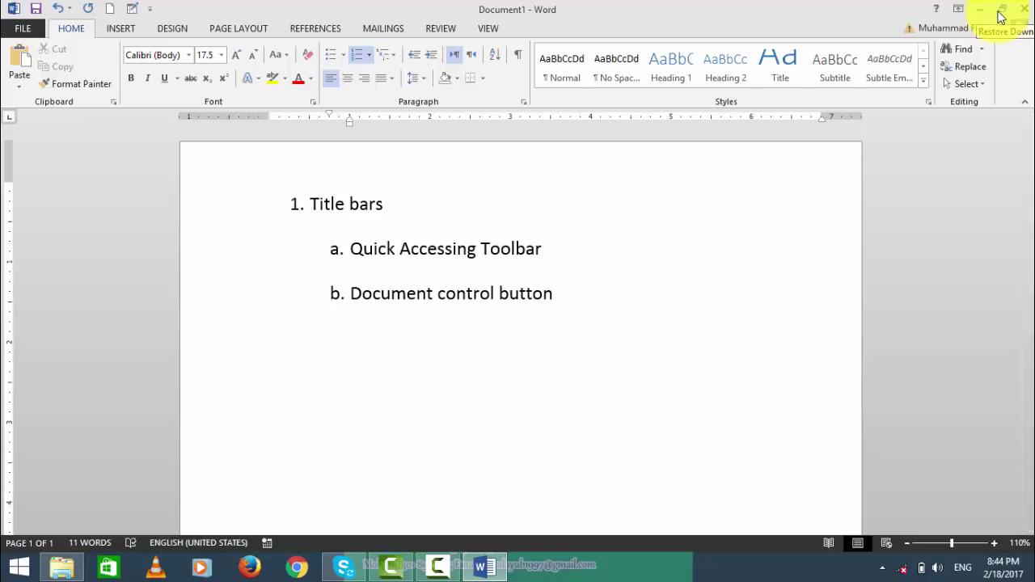
{"action": "left_click", "coordinate": [1001, 17]}
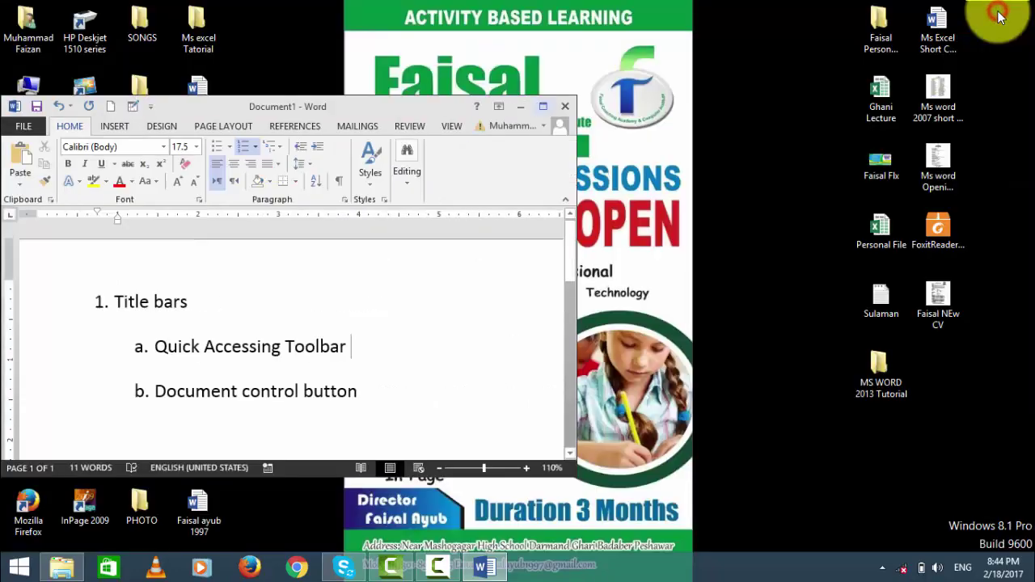
{"action": "left_click", "coordinate": [548, 107]}
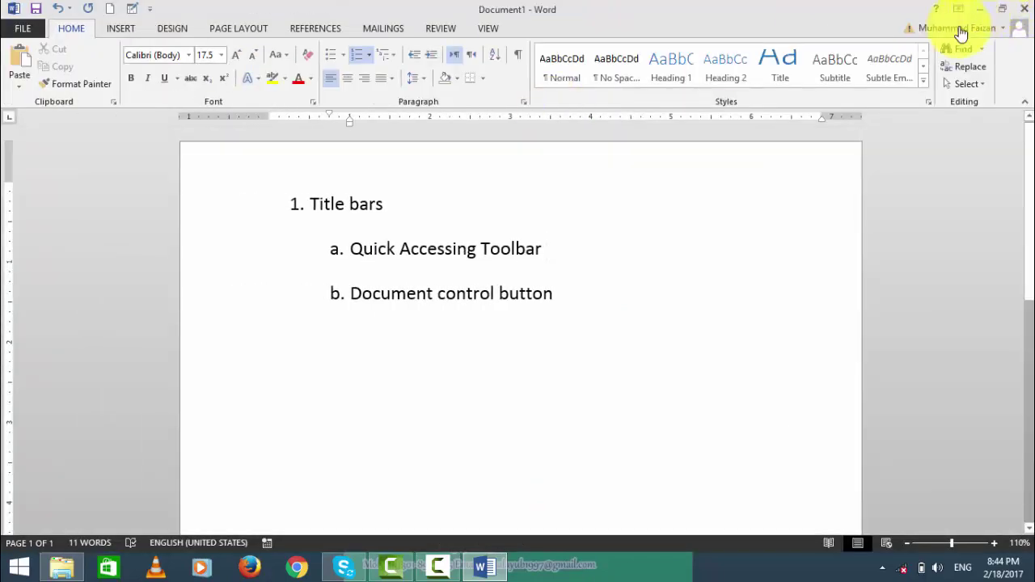
Step: Put the cursor after 'button', minimize Word, and restore it from the taskbar
{"action": "left_click", "coordinate": [559, 297]}
{"action": "left_click", "coordinate": [981, 10]}
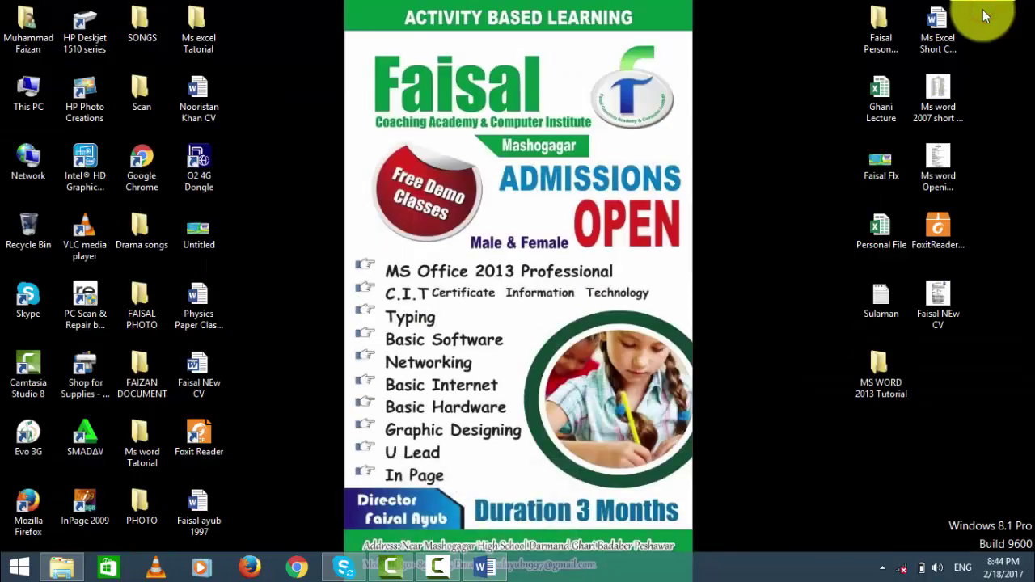
{"action": "left_click", "coordinate": [485, 568]}
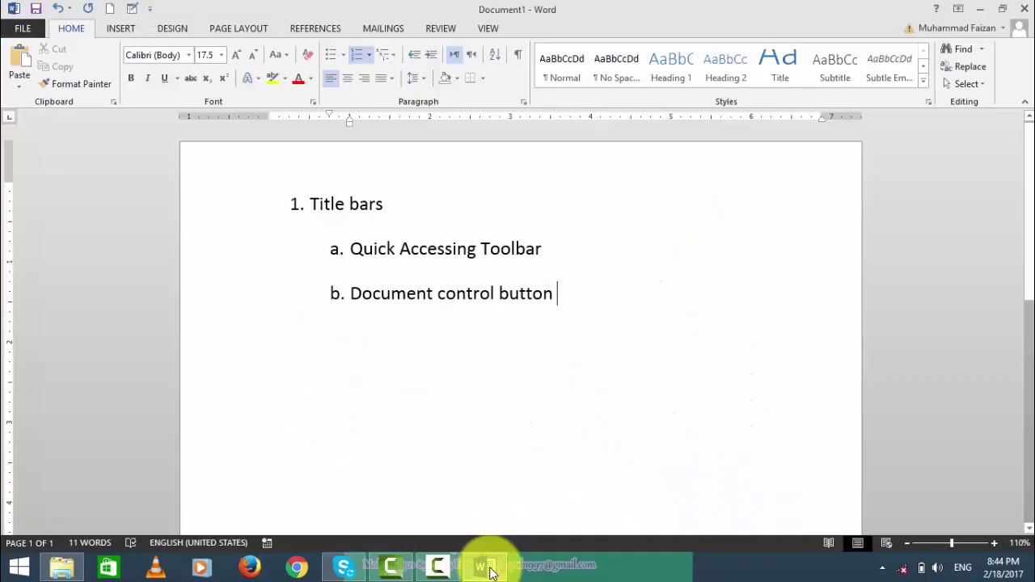
Step: Add top-level item 2. reading 'Menu / Tab => 8'
{"action": "key", "text": "Return"}
{"action": "key", "text": "shift+Tab"}
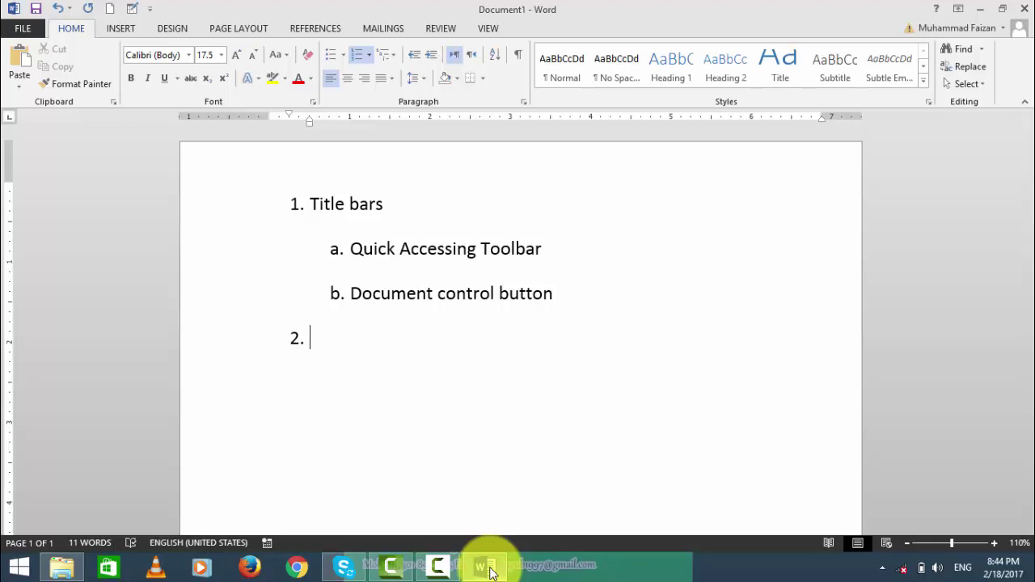
{"action": "type", "text": "Neb"}
{"action": "key", "text": "BackSpace"}
{"action": "key", "text": "BackSpace"}
{"action": "key", "text": "BackSpace"}
{"action": "type", "text": "Menu "}
{"action": "type", "text": "/ Tab "}
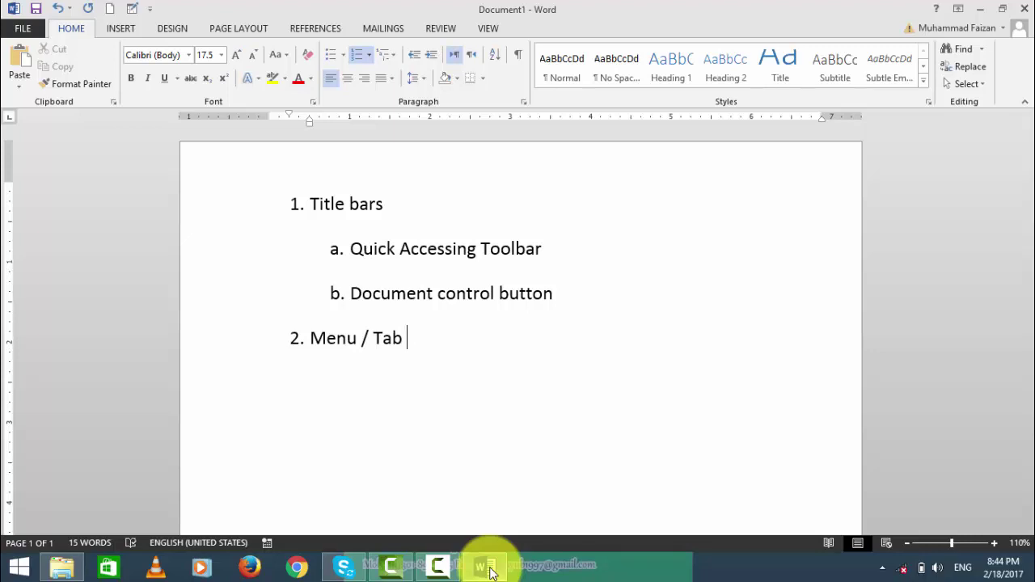
{"action": "type", "text": "="}
{"action": "type", "text": "> "}
{"action": "type", "text": "jB"}
{"action": "key", "text": "BackSpace"}
{"action": "key", "text": "BackSpace"}
{"action": "type", "text": "8"}
Step: Start item 3 with 'Ribbon /' and try spelling 'Standard', accepting a suggested correction
{"action": "key", "text": "Return"}
{"action": "type", "text": "Ribbon "}
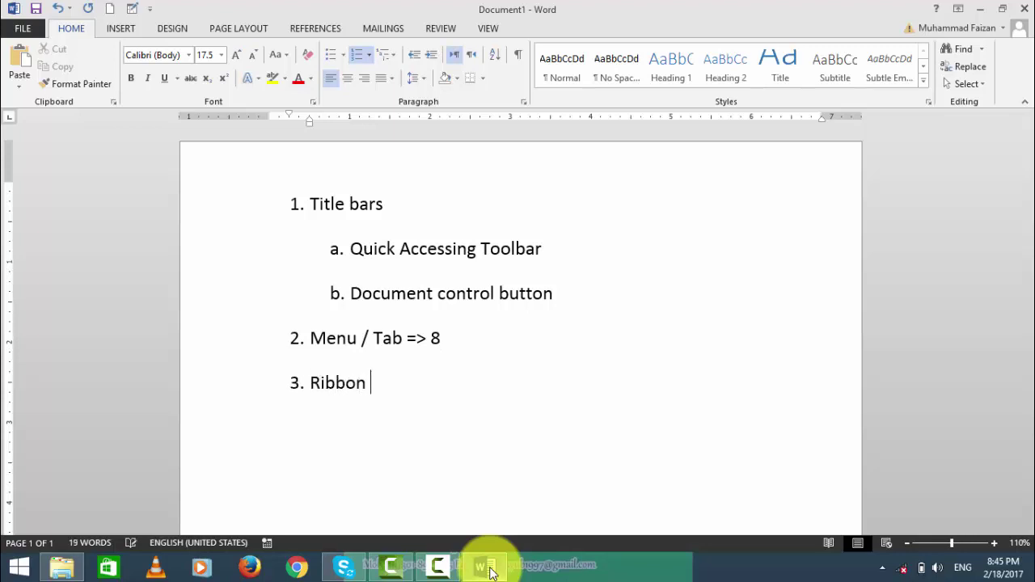
{"action": "type", "text": "/j"}
{"action": "key", "text": "BackSpace"}
{"action": "type", "text": "St"}
{"action": "type", "text": "dan"}
{"action": "key", "text": "BackSpace"}
{"action": "key", "text": "BackSpace"}
{"action": "key", "text": "BackSpace"}
{"action": "type", "text": "ande"}
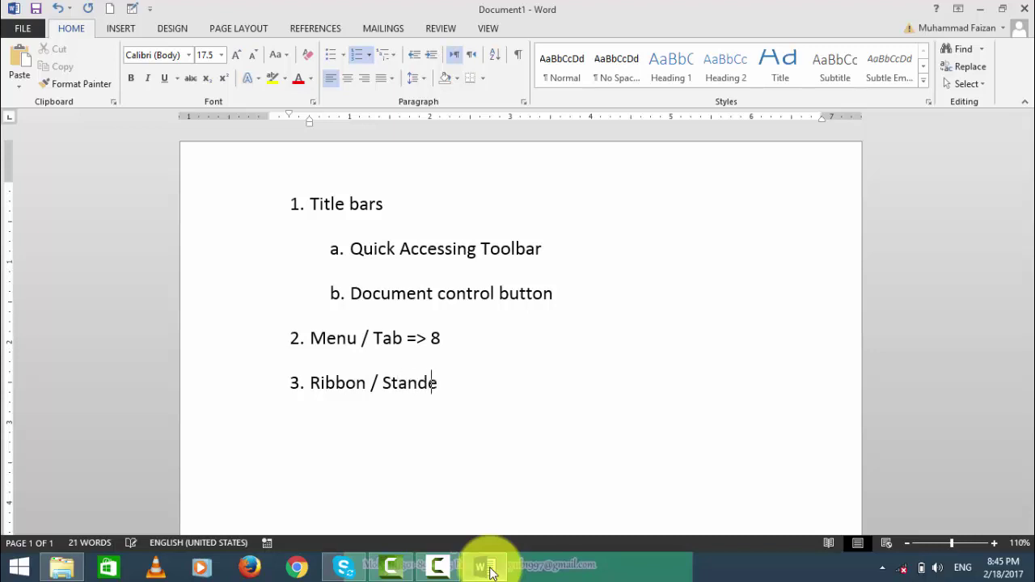
{"action": "type", "text": "red"}
{"action": "key", "text": "BackSpace"}
{"action": "key", "text": "BackSpace"}
{"action": "key", "text": "BackSpace"}
{"action": "key", "text": "BackSpace"}
{"action": "type", "text": "erd"}
{"action": "key", "text": "BackSpace"}
{"action": "key", "text": "BackSpace"}
{"action": "key", "text": "BackSpace"}
{"action": "key", "text": "BackSpace"}
{"action": "type", "text": "er"}
{"action": "type", "text": "ed"}
{"action": "key", "text": "BackSpace"}
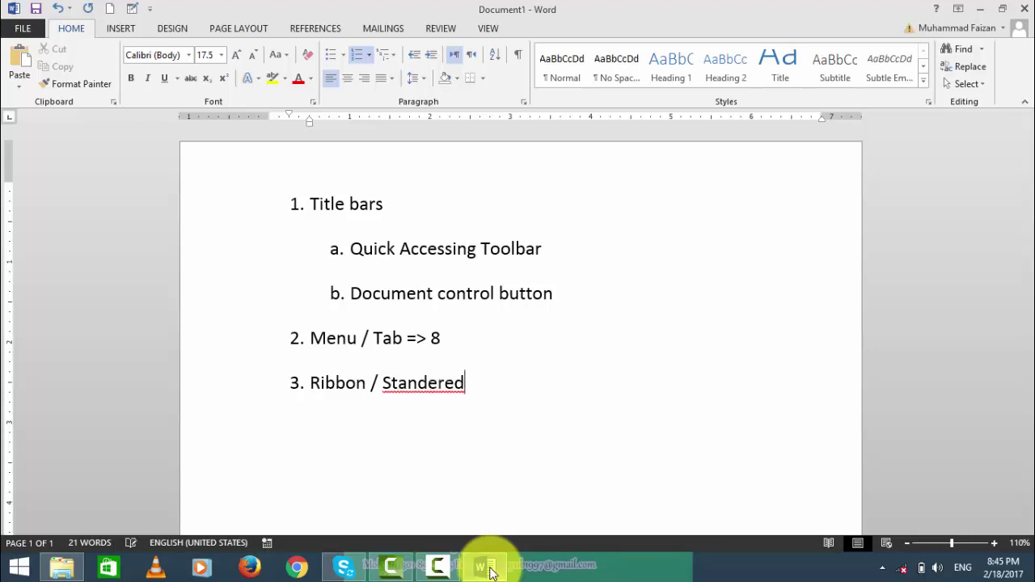
{"action": "key", "text": "shift+F10"}
{"action": "key", "text": "Return"}
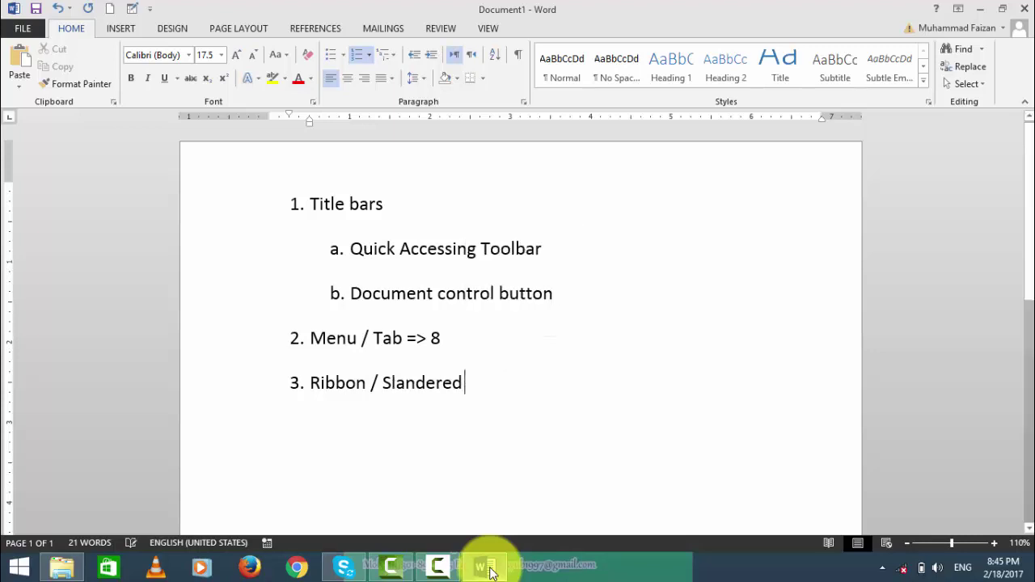
Step: Retype the word with 'toolbar' and correct the spelling to 'Standard' from the suggestions
{"action": "key", "text": "BackSpace"}
{"action": "key", "text": "BackSpace"}
{"action": "key", "text": "BackSpace"}
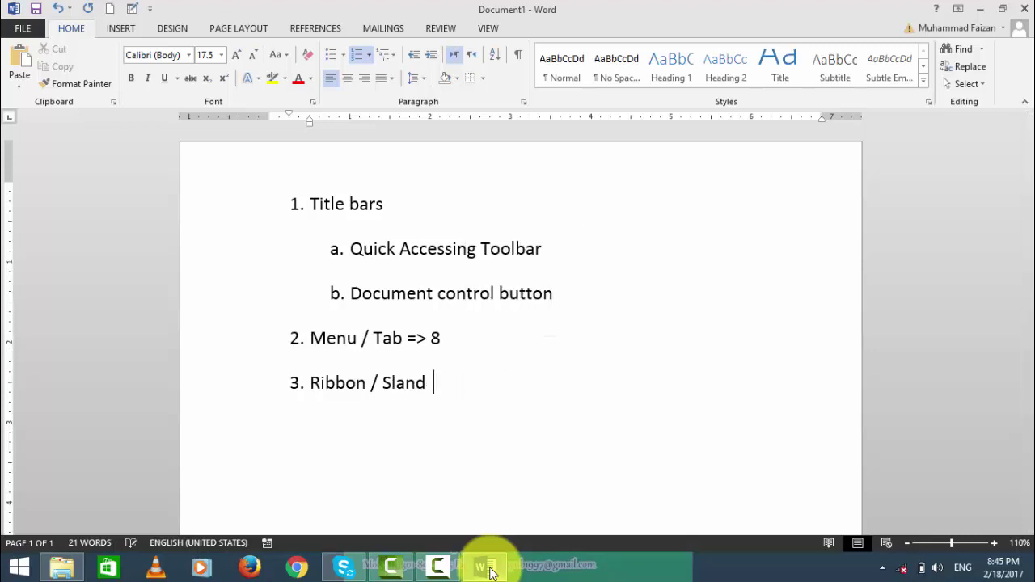
{"action": "key", "text": "BackSpace"}
{"action": "key", "text": "BackSpace"}
{"action": "key", "text": "BackSpace"}
{"action": "key", "text": "BackSpace"}
{"action": "type", "text": "tander"}
{"action": "type", "text": "d"}
{"action": "key", "text": "BackSpace"}
{"action": "key", "text": "BackSpace"}
{"action": "key", "text": "BackSpace"}
{"action": "type", "text": "red "}
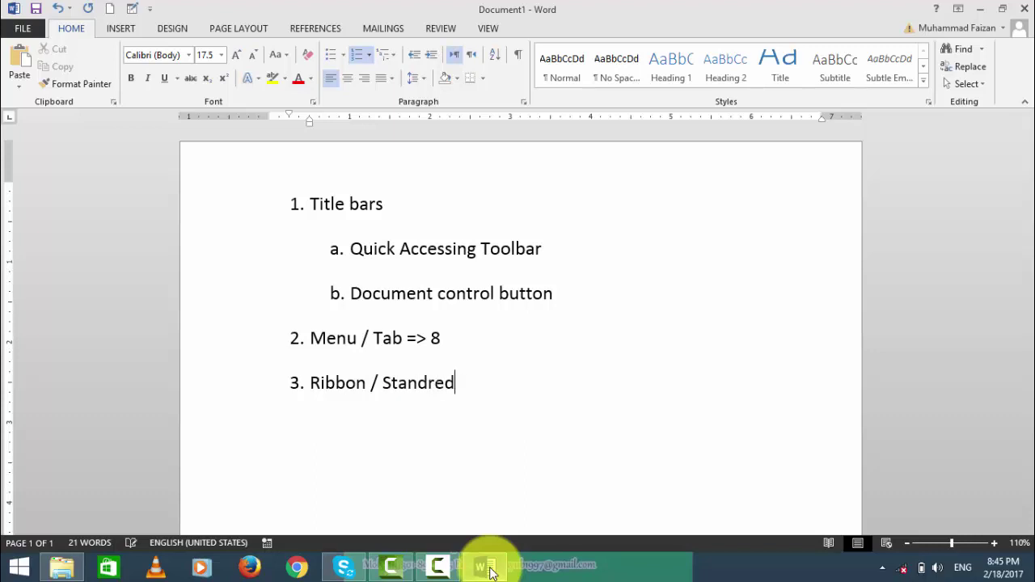
{"action": "type", "text": "too"}
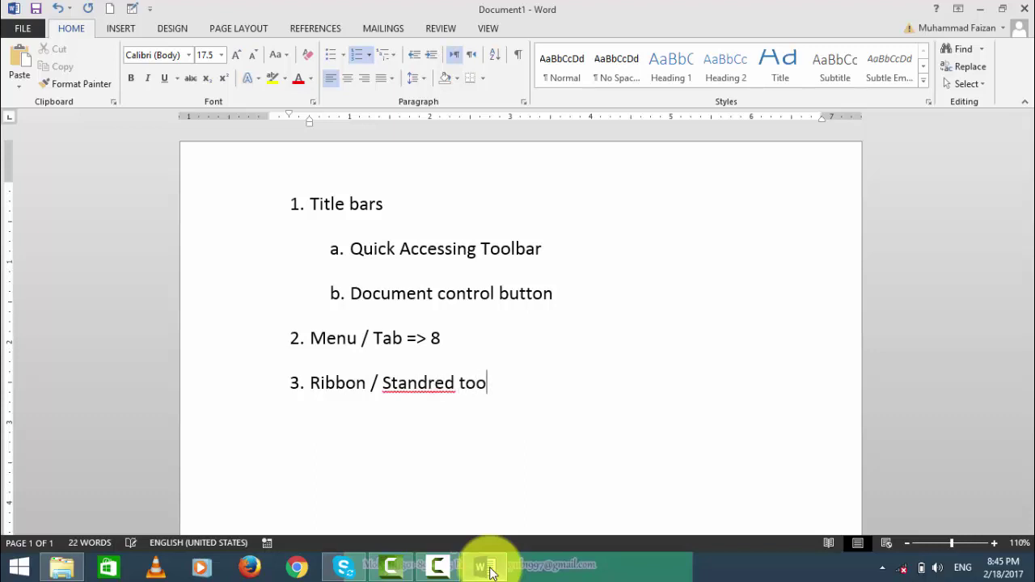
{"action": "type", "text": "l"}
{"action": "key", "text": "BackSpace"}
{"action": "type", "text": "lb"}
{"action": "type", "text": "ar"}
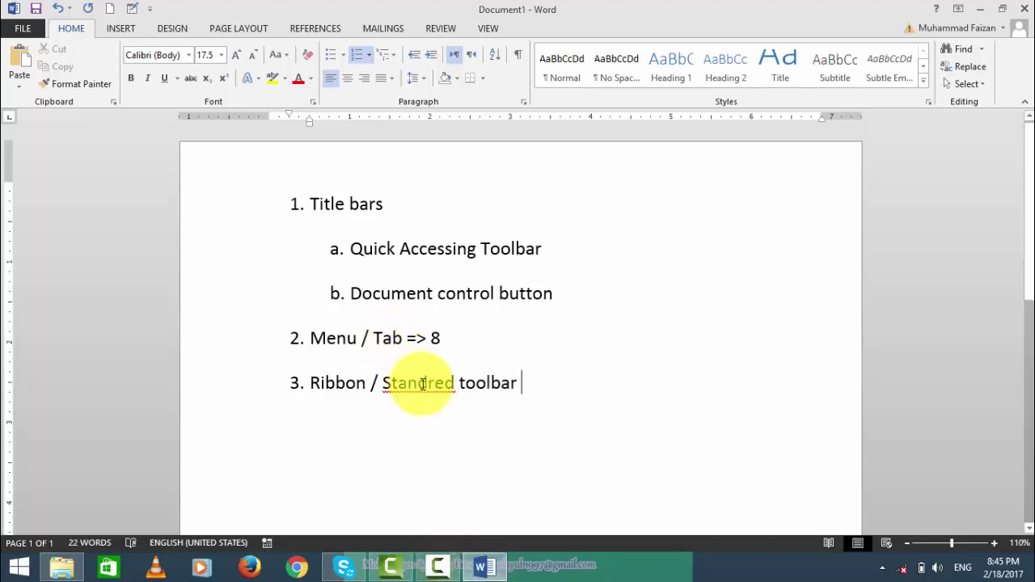
{"action": "right_click", "coordinate": [417, 382]}
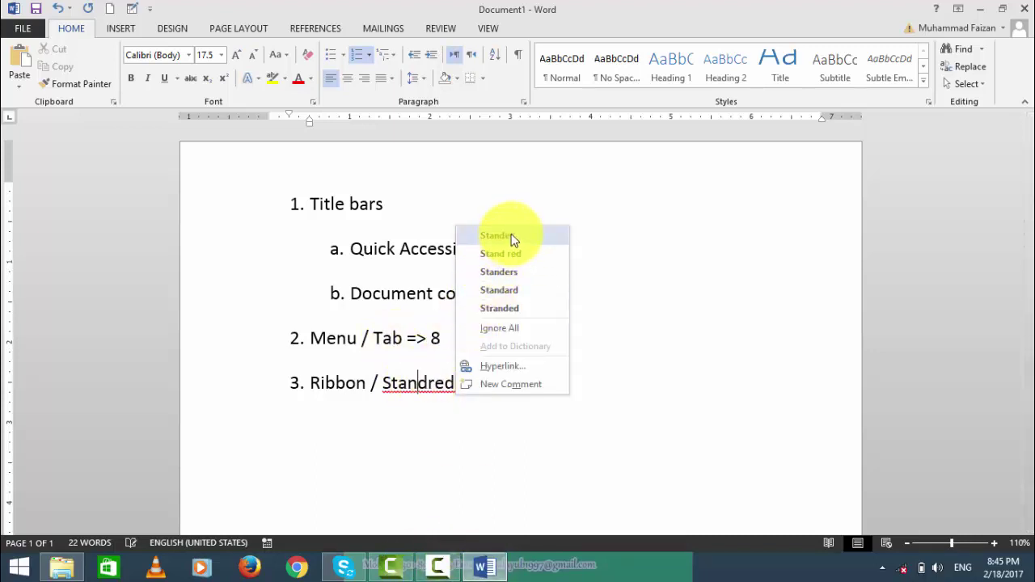
{"action": "left_click", "coordinate": [503, 290]}
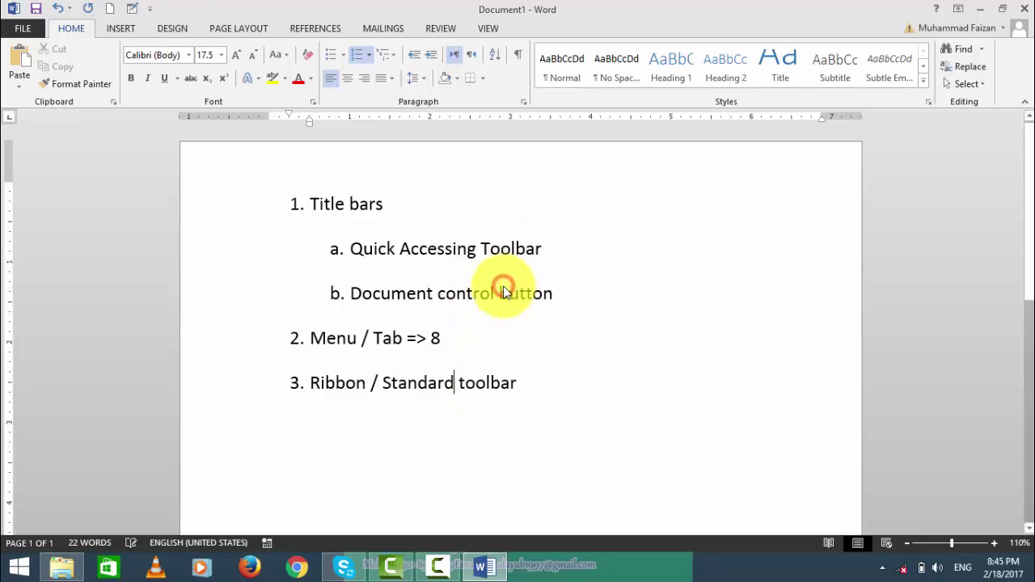
{"action": "left_click", "coordinate": [523, 389]}
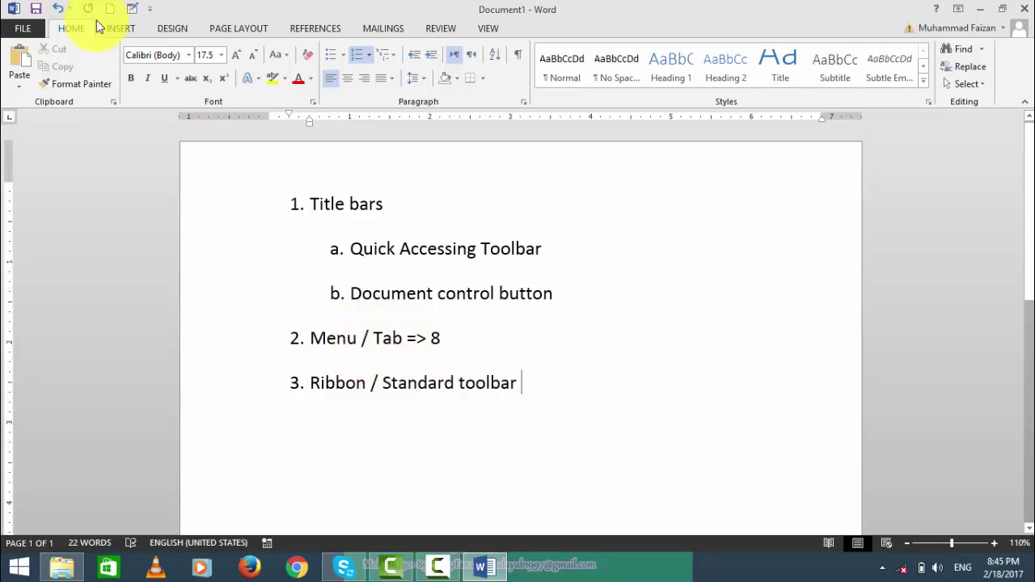
Step: Look at the File page and each ribbon tab from Insert to View, then return to Home
{"action": "left_click", "coordinate": [19, 28]}
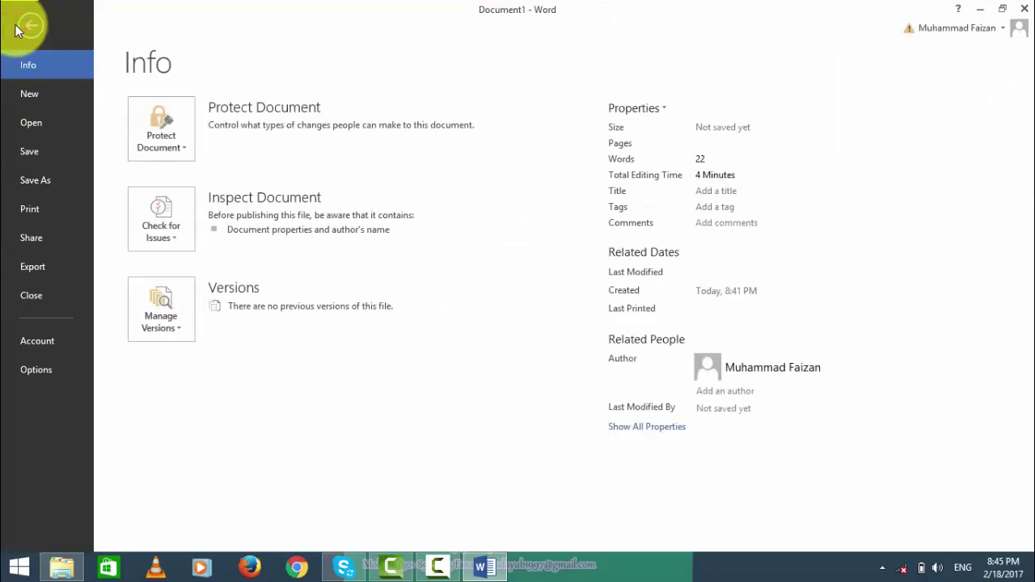
{"action": "key", "text": "Escape"}
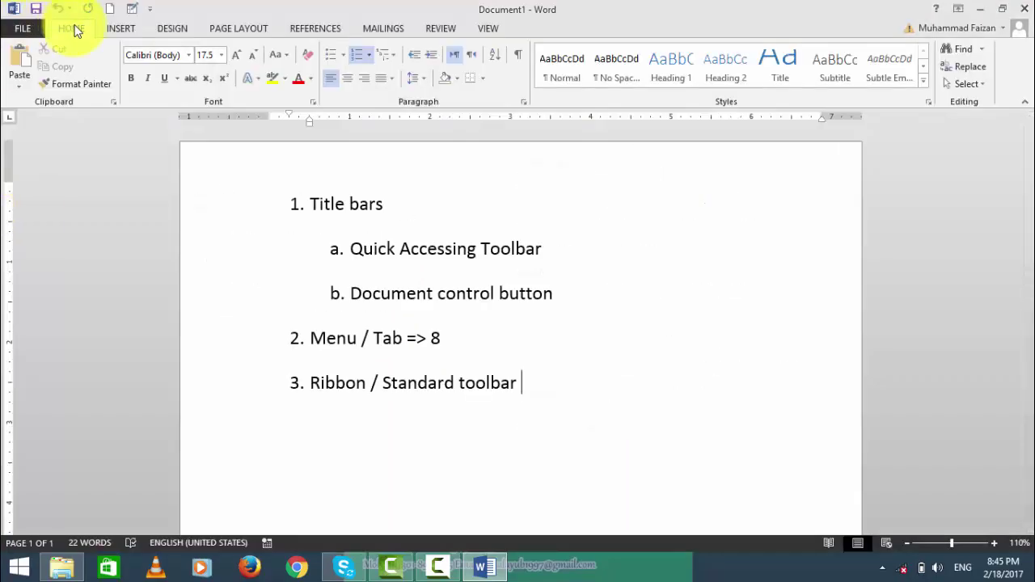
{"action": "left_click", "coordinate": [122, 29]}
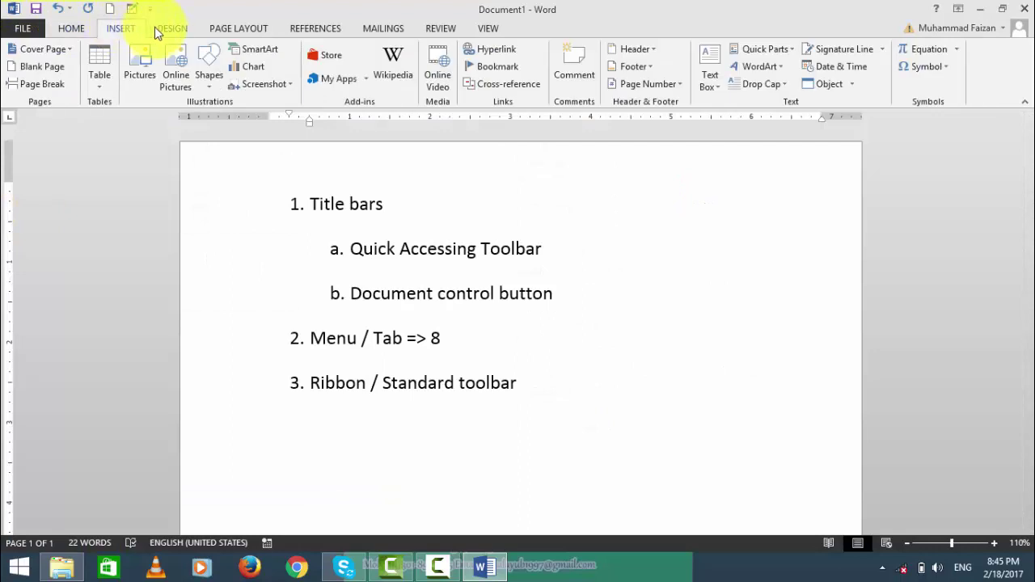
{"action": "left_click", "coordinate": [160, 29]}
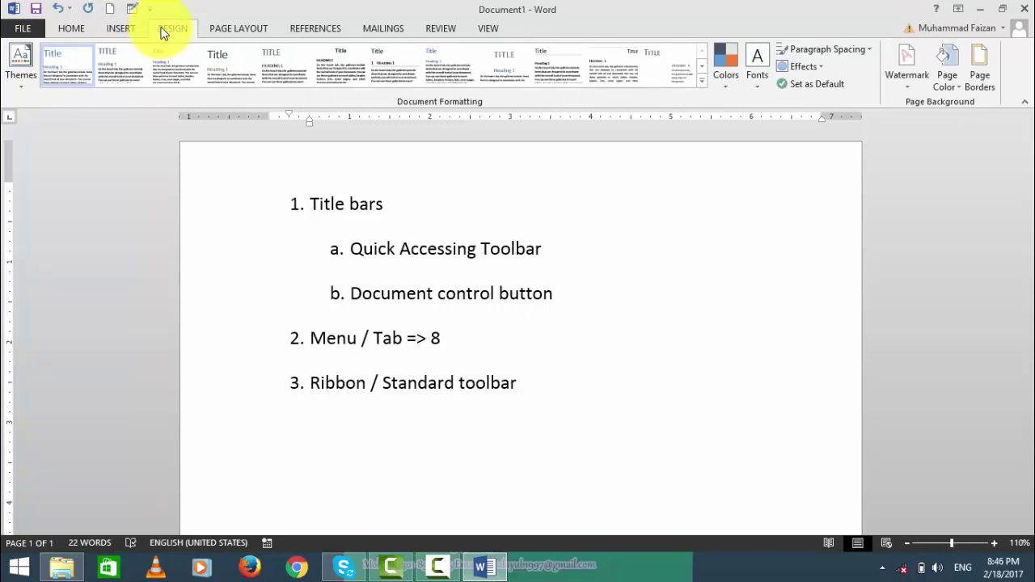
{"action": "left_click", "coordinate": [232, 27]}
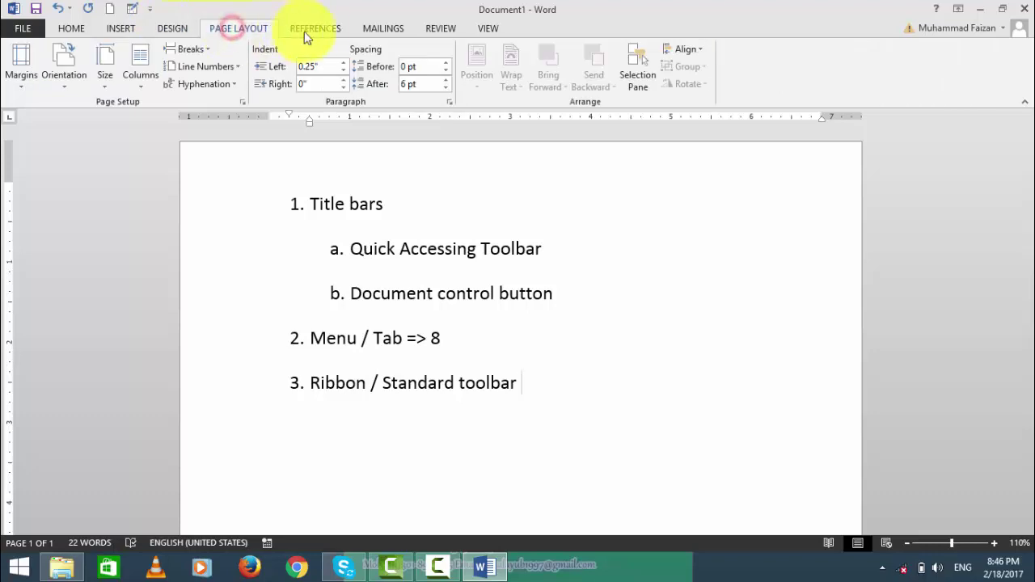
{"action": "left_click", "coordinate": [313, 29]}
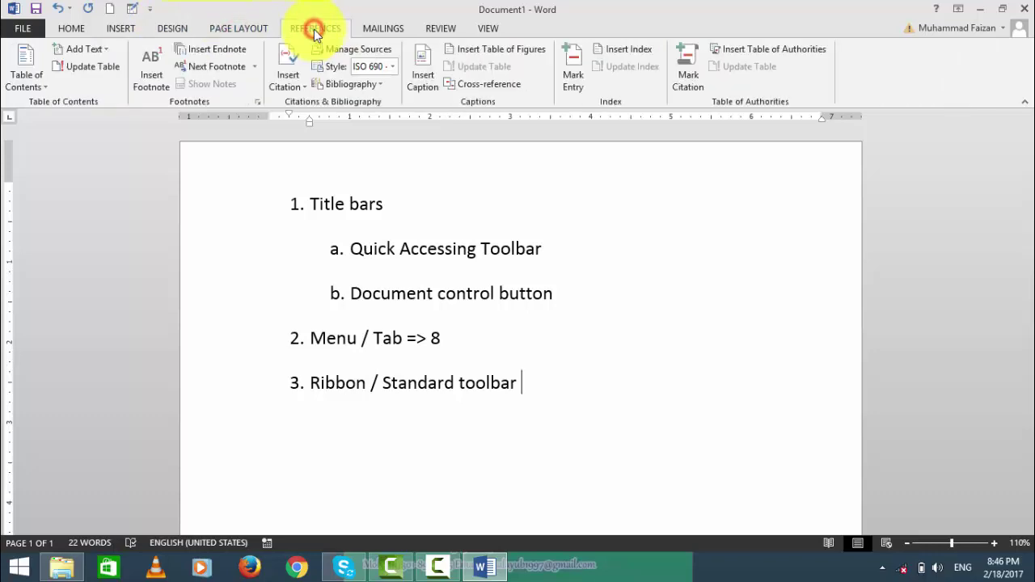
{"action": "left_click", "coordinate": [382, 27]}
{"action": "left_click", "coordinate": [432, 28]}
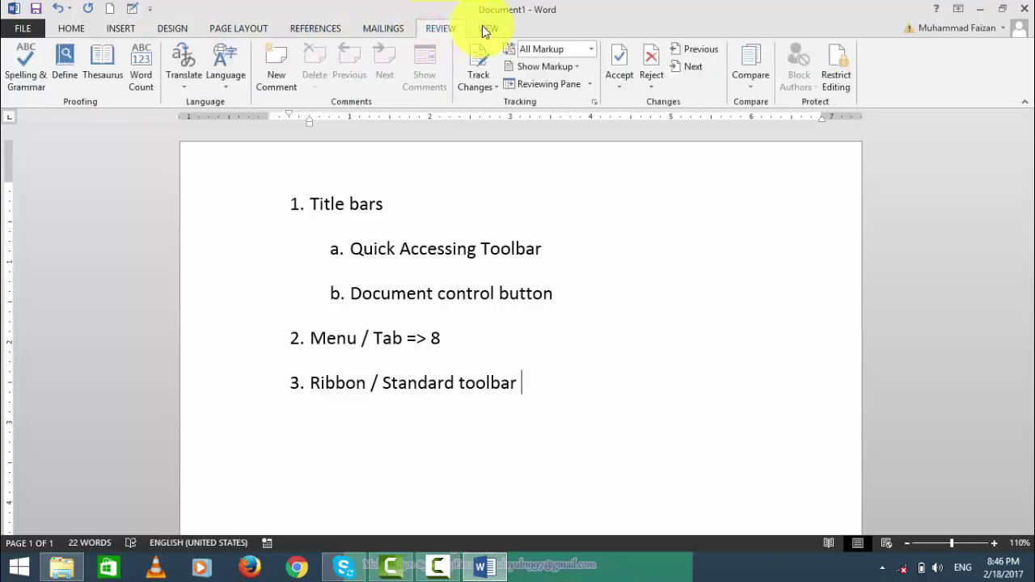
{"action": "left_click", "coordinate": [482, 27]}
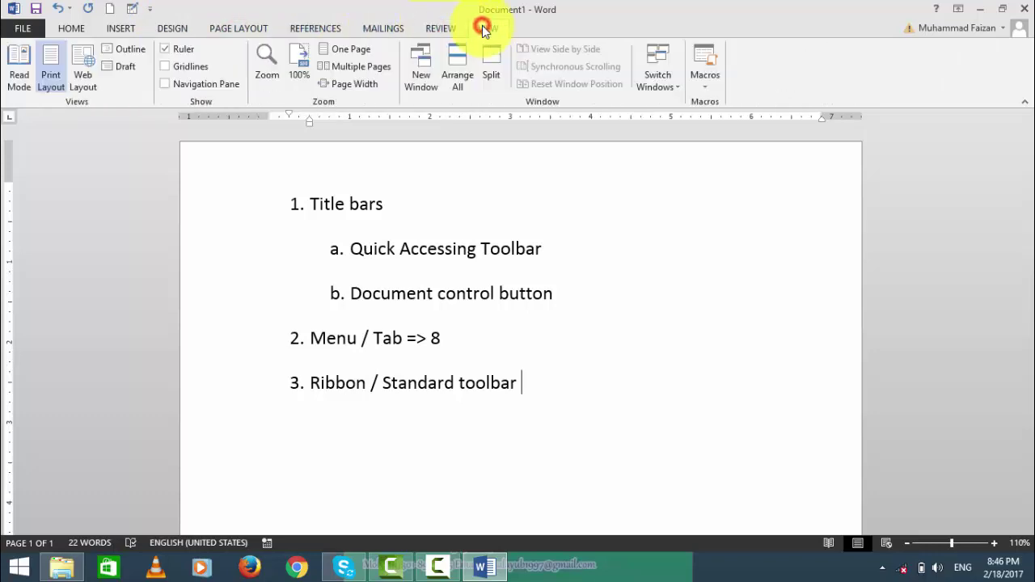
{"action": "left_click", "coordinate": [71, 27]}
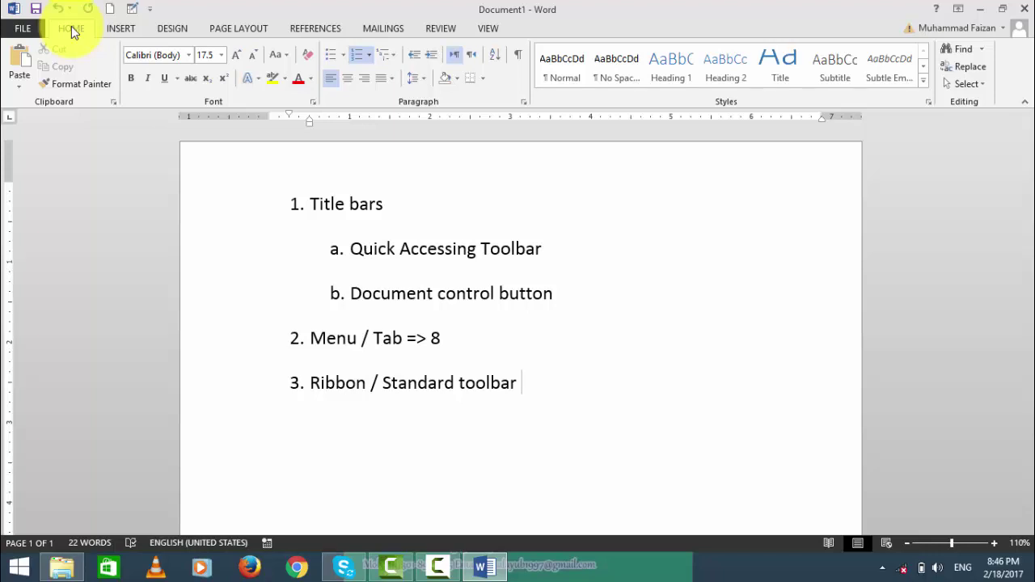
Step: Revisit the Insert, Design and Page Layout ribbons, ending back on Home
{"action": "left_click", "coordinate": [115, 29]}
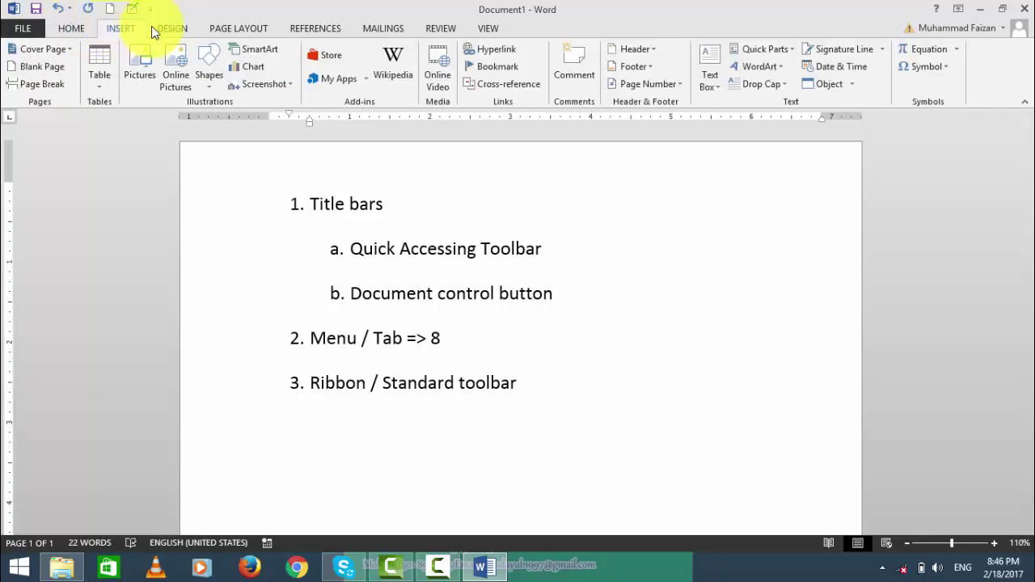
{"action": "left_click", "coordinate": [171, 29]}
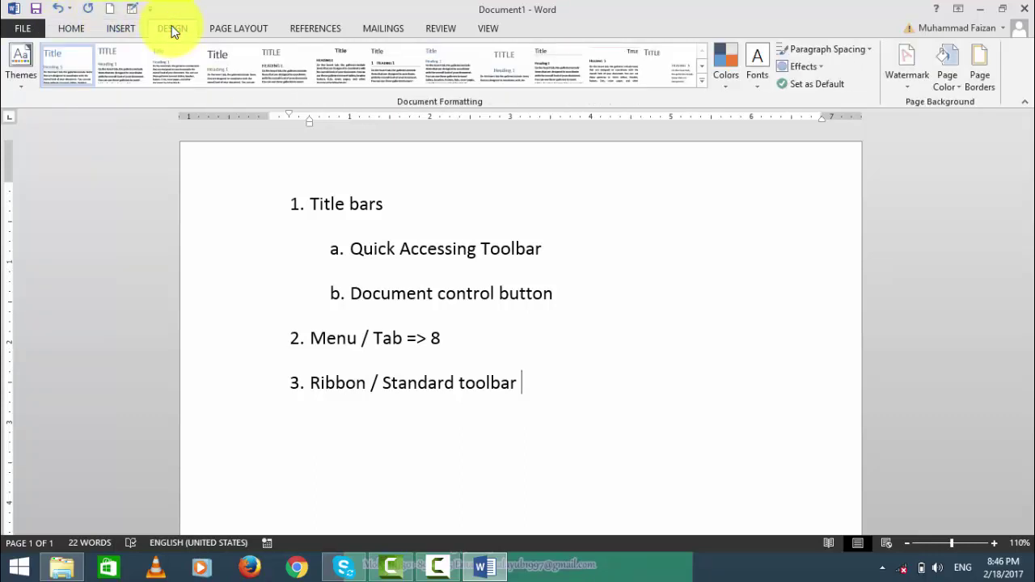
{"action": "left_click", "coordinate": [237, 26]}
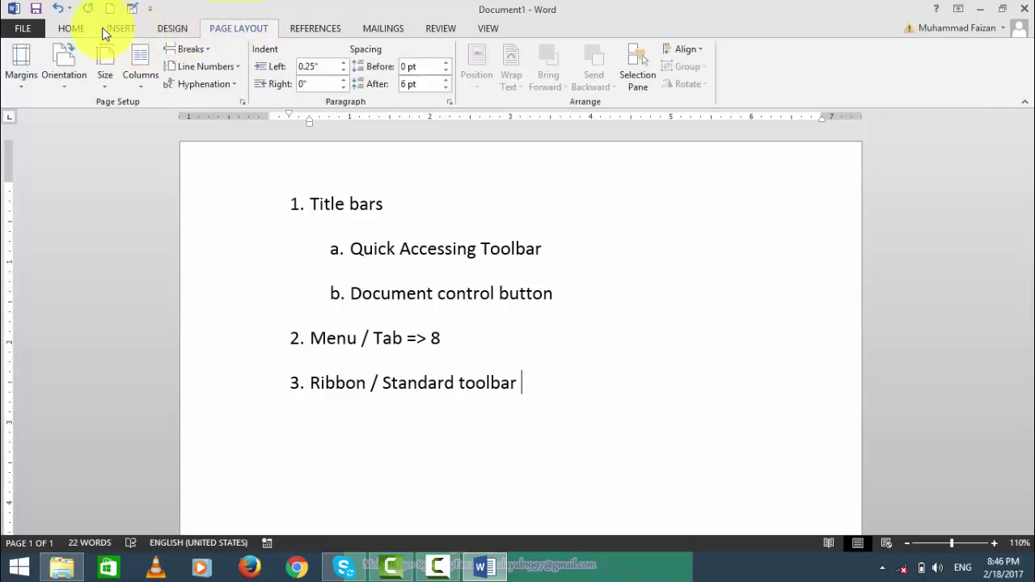
{"action": "left_click", "coordinate": [74, 29]}
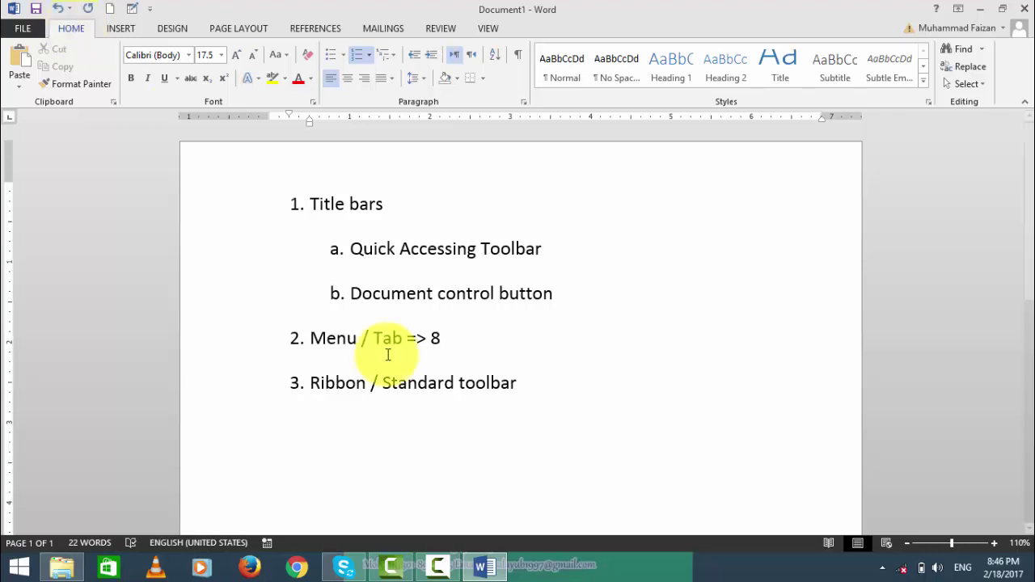
Step: Add the indented sub-item 'a. Group => Group Gallery' under item 3, fixing typos, then view the INSERT tab
{"action": "key", "text": "Return"}
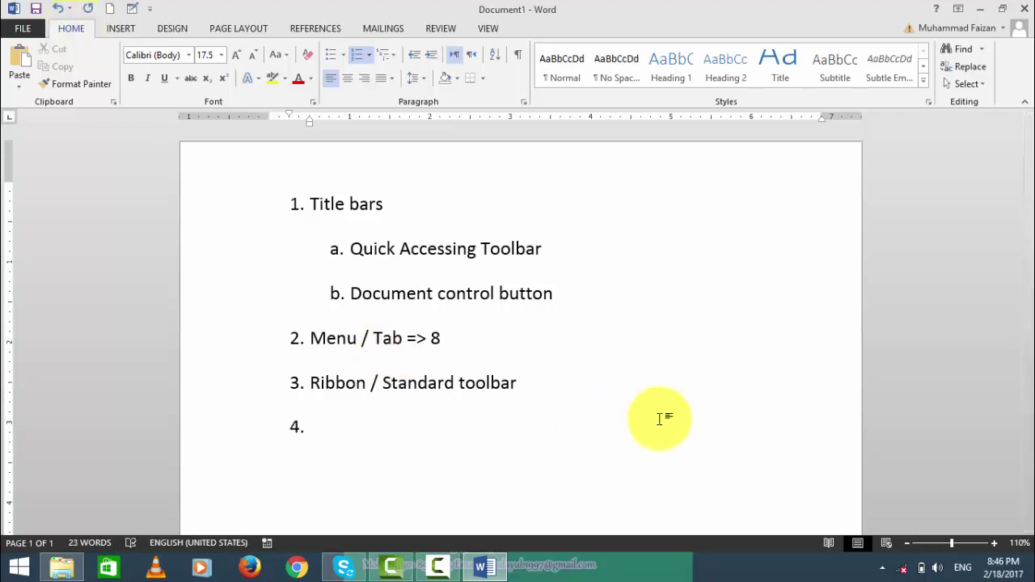
{"action": "key", "text": "Tab"}
{"action": "type", "text": "G"}
{"action": "type", "text": "roip"}
{"action": "key", "text": "BackSpace"}
{"action": "key", "text": "BackSpace"}
{"action": "type", "text": "up "}
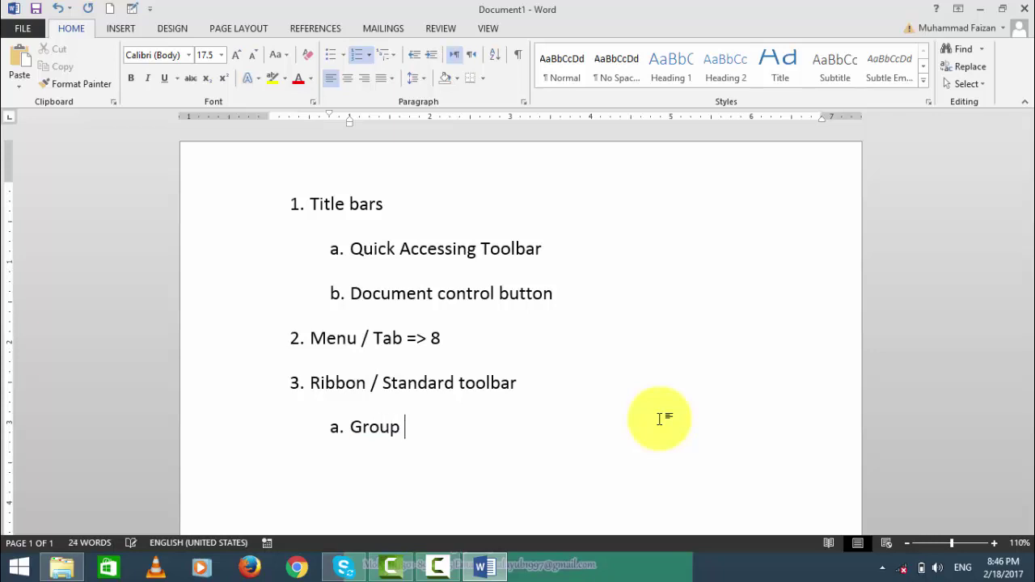
{"action": "type", "text": "="}
{"action": "type", "text": "> Group "}
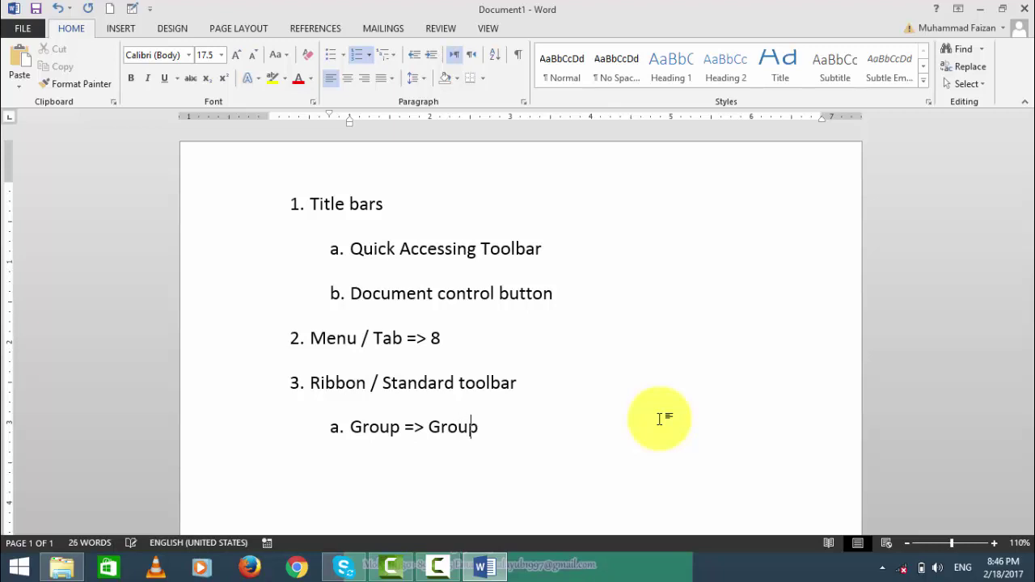
{"action": "type", "text": "Galalr"}
{"action": "key", "text": "BackSpace"}
{"action": "key", "text": "BackSpace"}
{"action": "key", "text": "BackSpace"}
{"action": "key", "text": "BackSpace"}
{"action": "type", "text": "llae"}
{"action": "key", "text": "BackSpace"}
{"action": "key", "text": "BackSpace"}
{"action": "type", "text": "ery"}
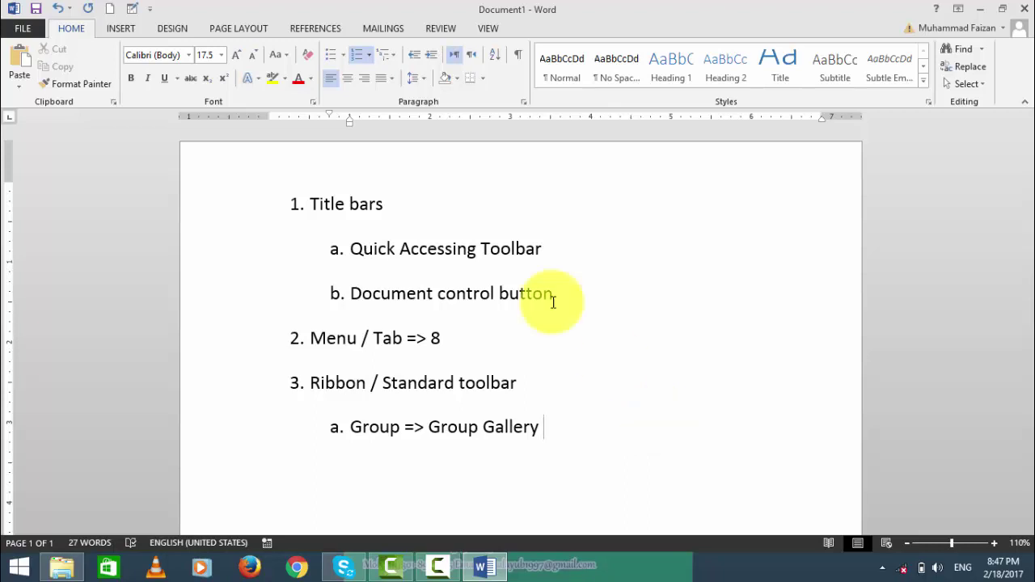
{"action": "left_click", "coordinate": [119, 29]}
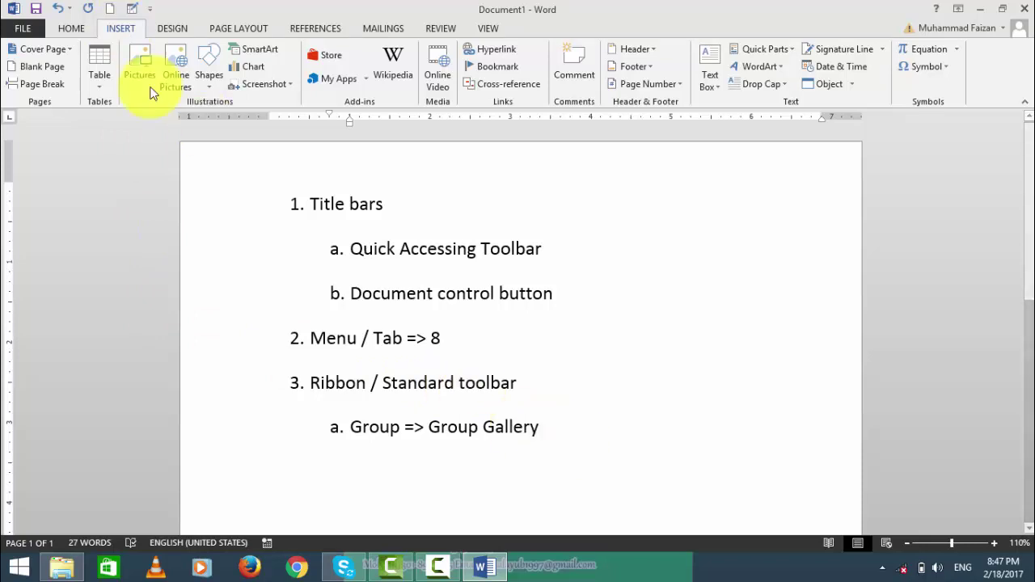
Step: Return to the HOME tab and open, then close, the Clipboard panel
{"action": "left_click", "coordinate": [69, 28]}
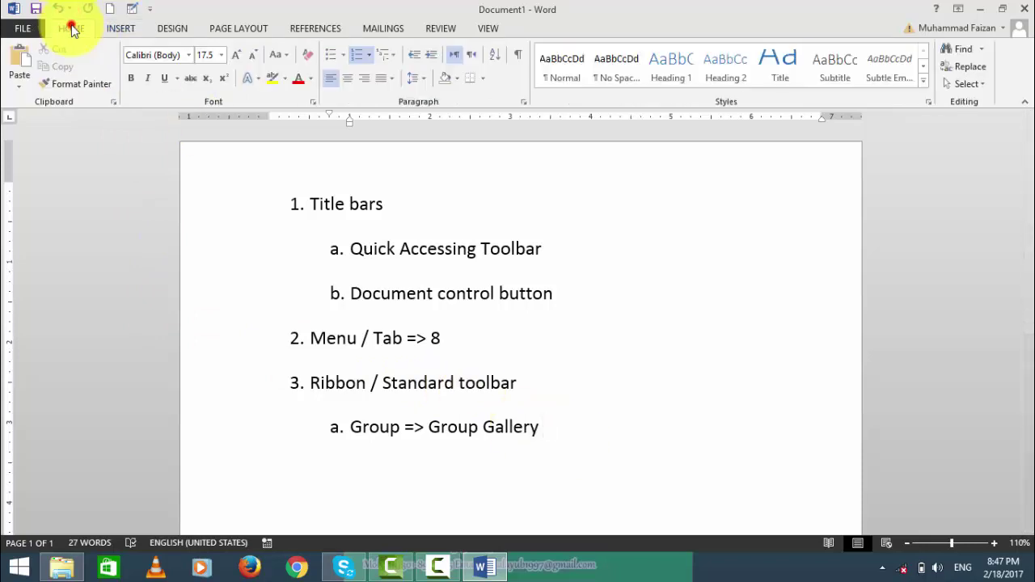
{"action": "left_click", "coordinate": [114, 103]}
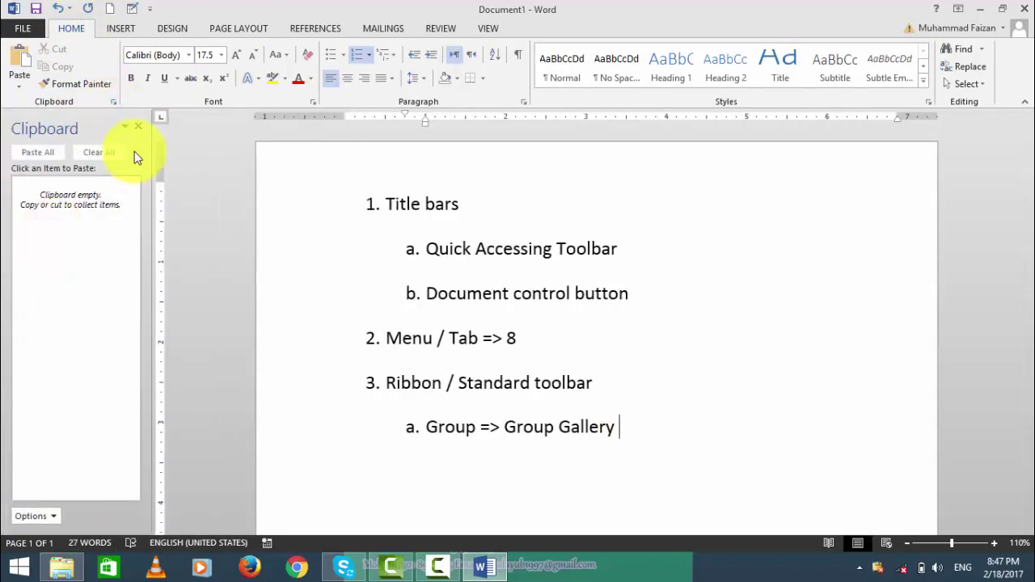
{"action": "left_click", "coordinate": [138, 126]}
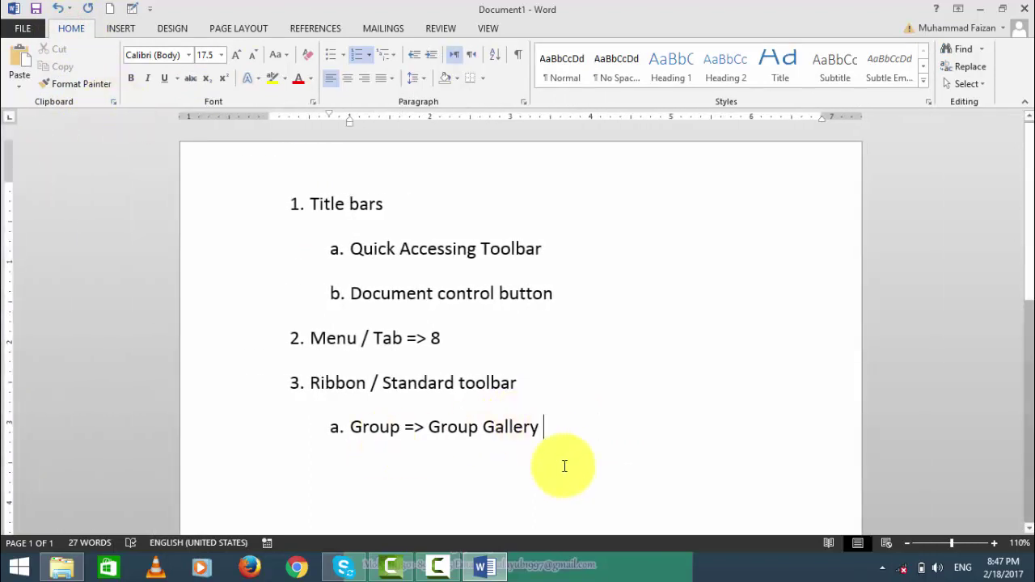
Step: Add sub-item 'b. Dialog launcher', correcting 'luncher' from spelling suggestions, and open the Font dialog
{"action": "key", "text": "Return"}
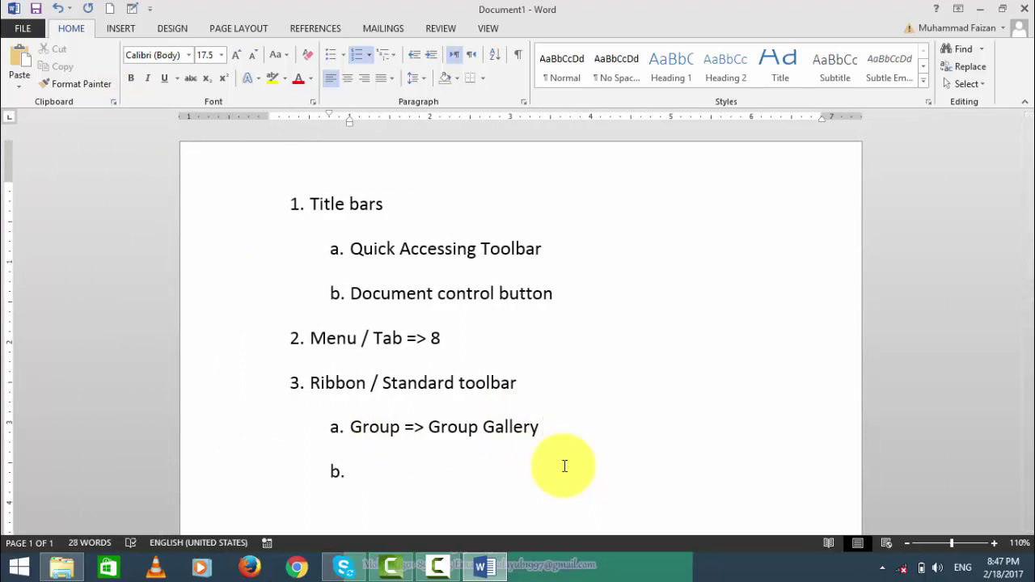
{"action": "type", "text": "Di"}
{"action": "type", "text": "g"}
{"action": "type", "text": "e"}
{"action": "key", "text": "BackSpace"}
{"action": "key", "text": "BackSpace"}
{"action": "key", "text": "BackSpace"}
{"action": "type", "text": "aloge"}
{"action": "key", "text": "BackSpace"}
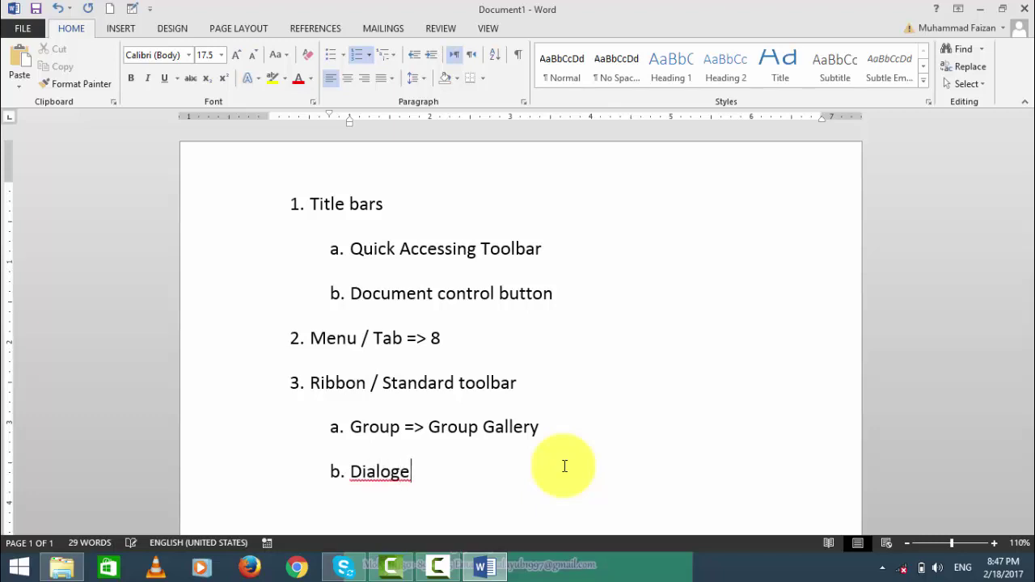
{"action": "key", "text": "BackSpace"}
{"action": "type", "text": "lunc"}
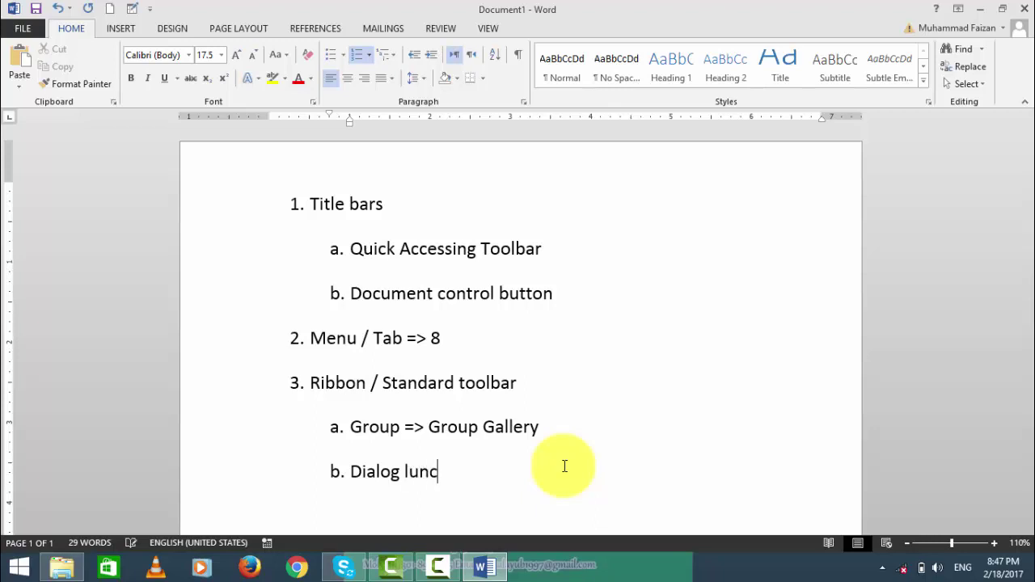
{"action": "type", "text": "her"}
{"action": "right_click", "coordinate": [437, 473]}
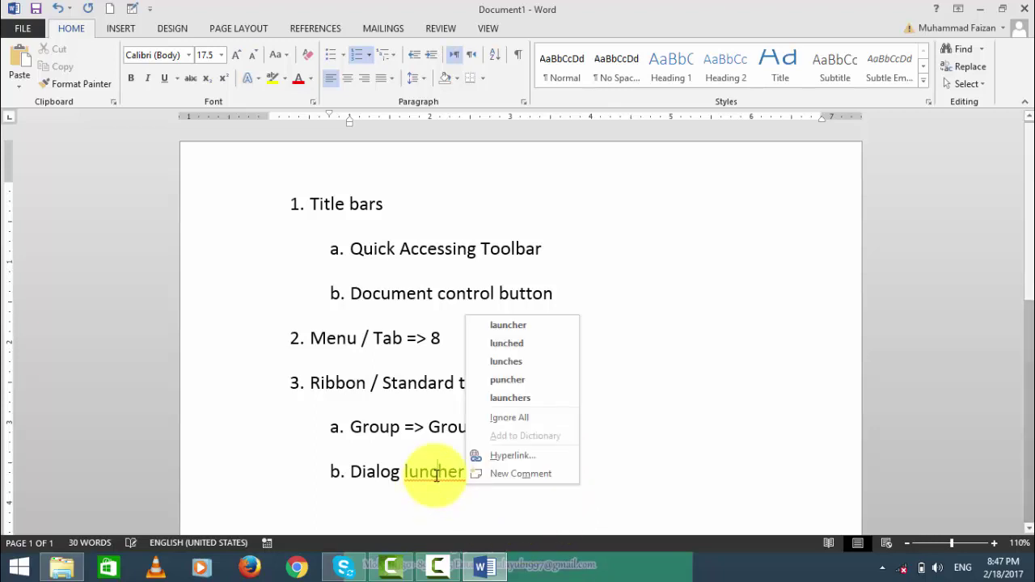
{"action": "left_click", "coordinate": [507, 324]}
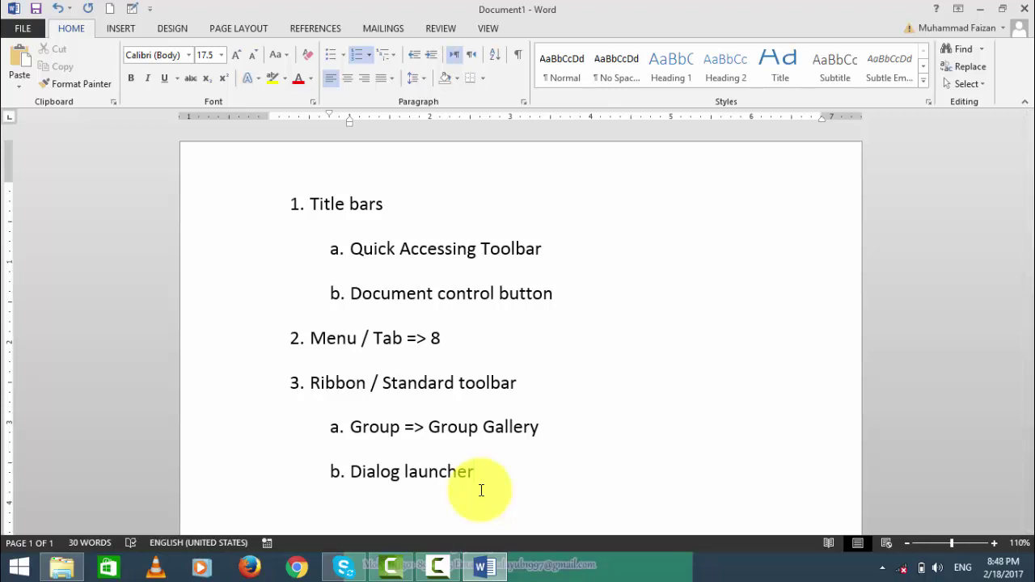
{"action": "left_click", "coordinate": [313, 104]}
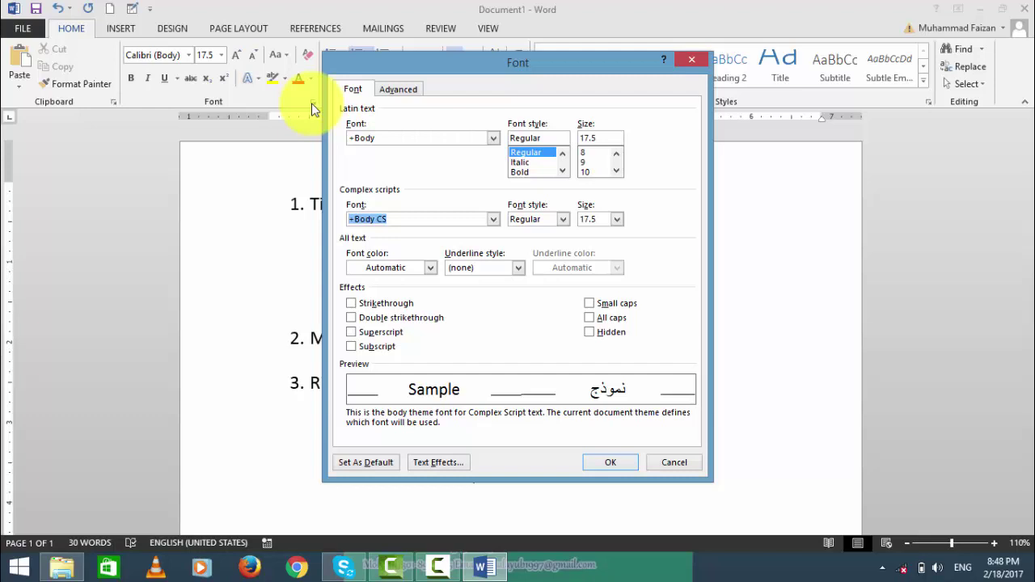
Step: Close the Font dialog, then open and close the Styles pane and Paragraph dialog
{"action": "left_click", "coordinate": [693, 61]}
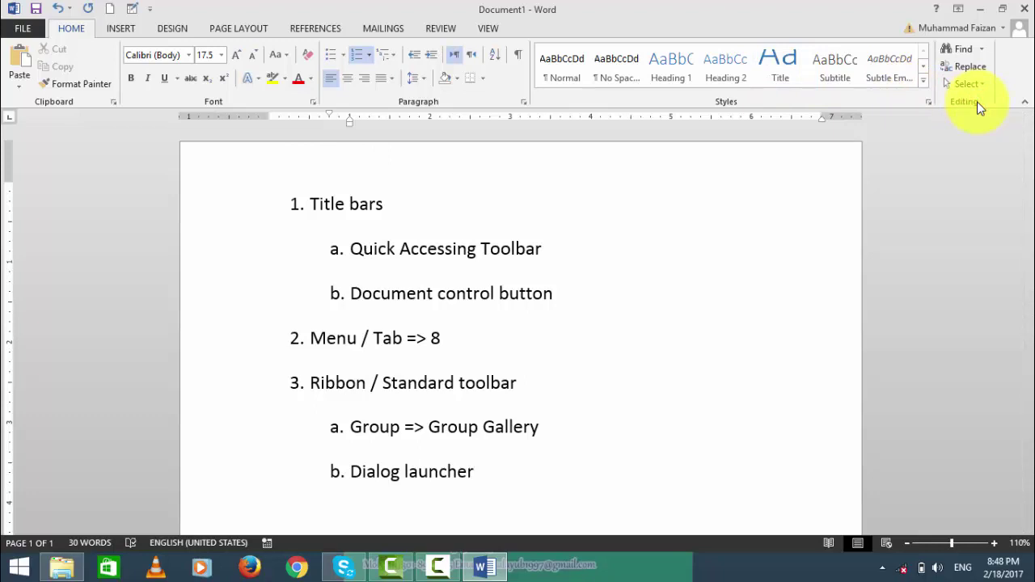
{"action": "left_click", "coordinate": [928, 104]}
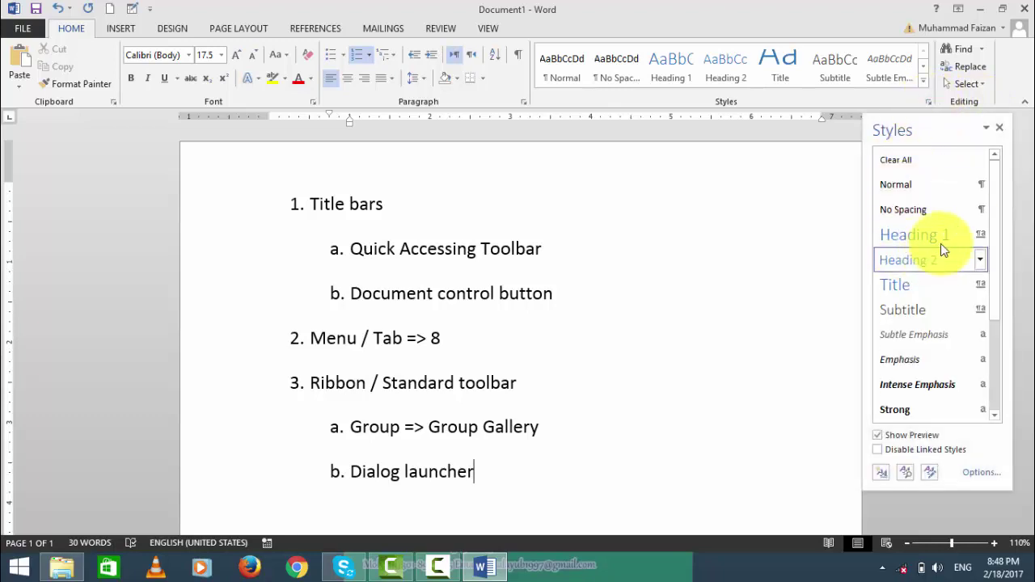
{"action": "left_click", "coordinate": [998, 130]}
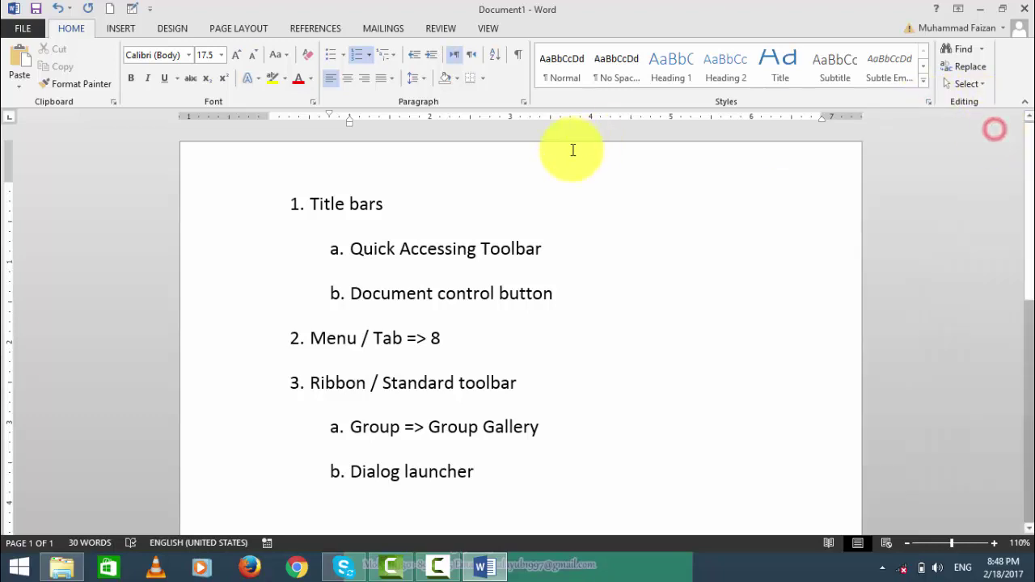
{"action": "left_click", "coordinate": [523, 102]}
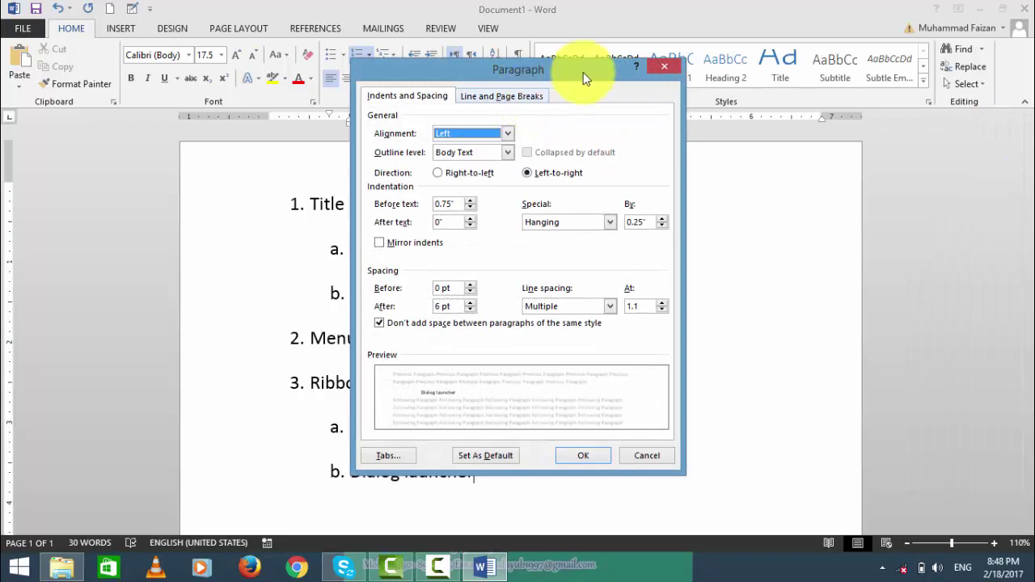
{"action": "left_click", "coordinate": [657, 63]}
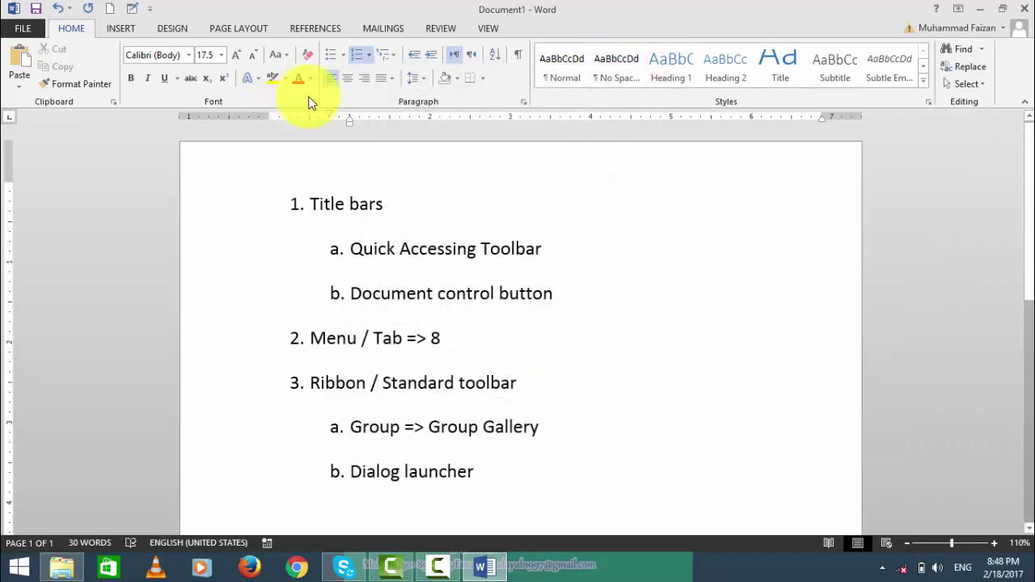
Step: Open and close the Font dialog, the Clipboard panel, and the Font dialog again
{"action": "left_click", "coordinate": [312, 101]}
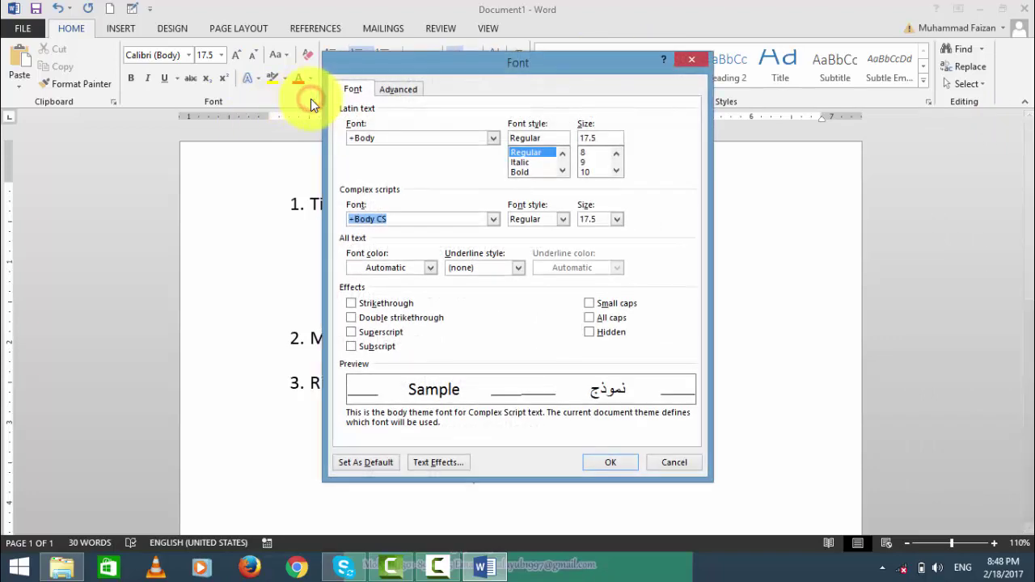
{"action": "left_click", "coordinate": [687, 59]}
{"action": "left_click", "coordinate": [112, 103]}
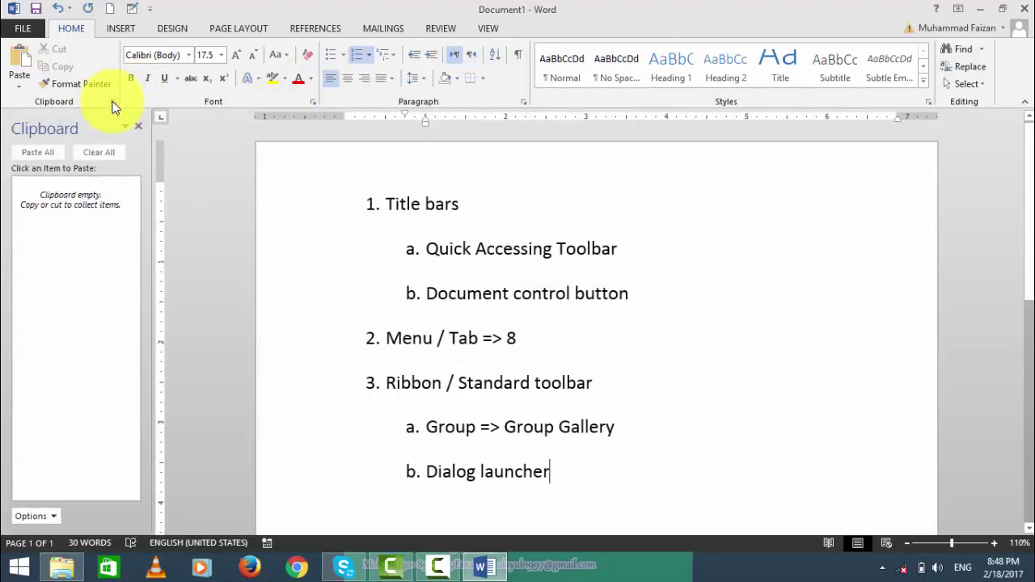
{"action": "left_click", "coordinate": [137, 127]}
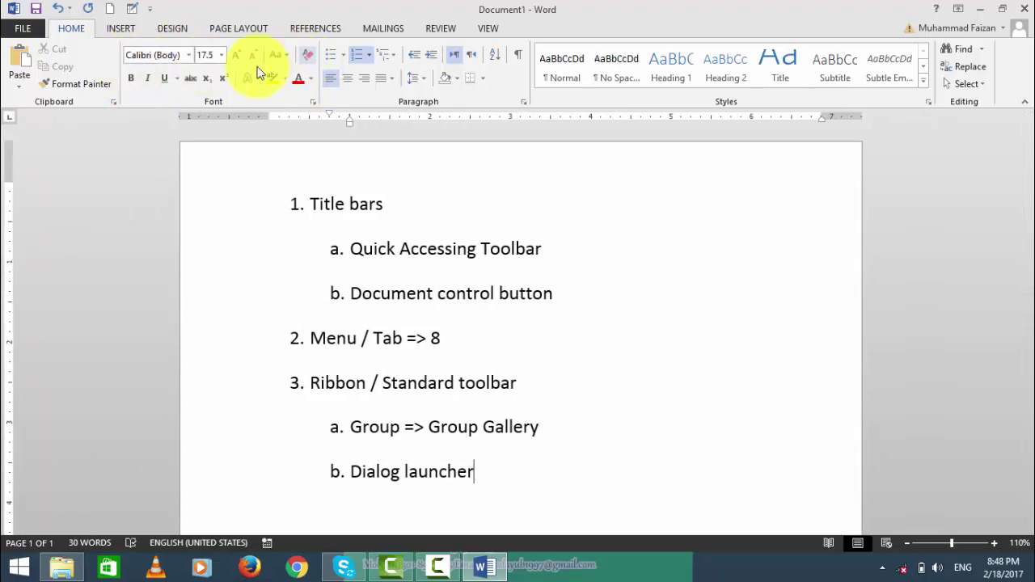
{"action": "left_click", "coordinate": [315, 104]}
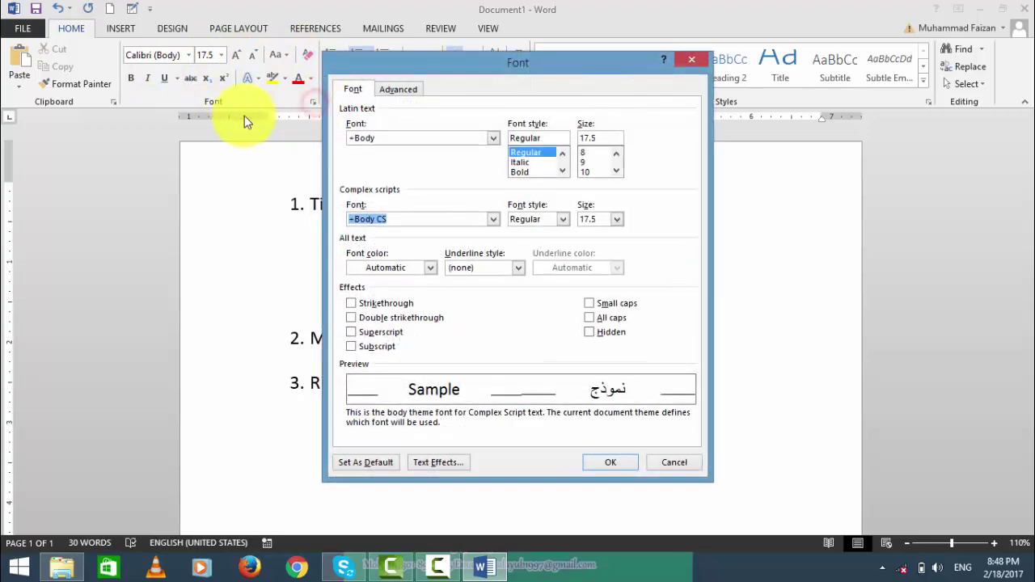
{"action": "left_click", "coordinate": [687, 62]}
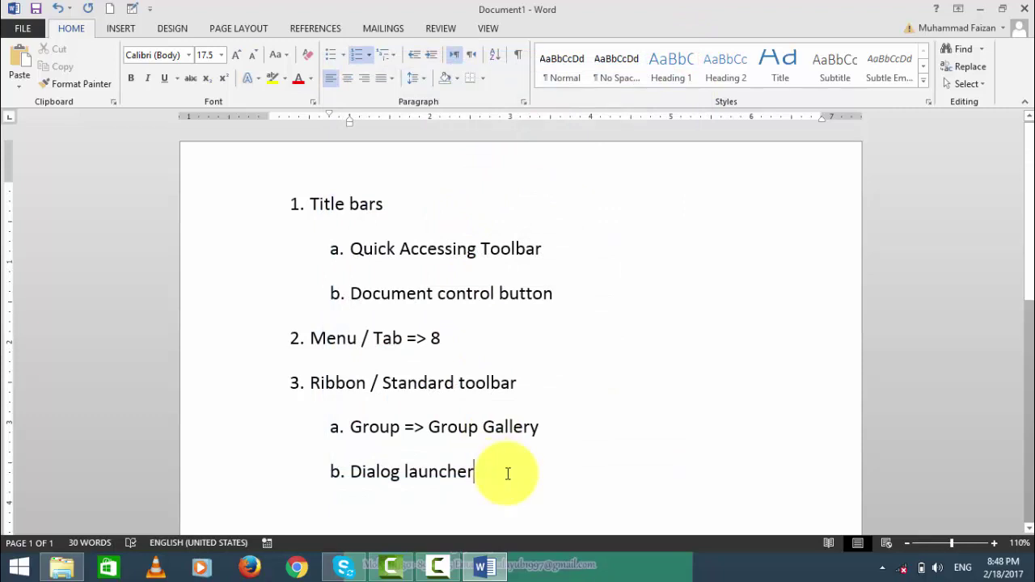
Step: Add top-level item 4 reading 'Ruler => H/R => V/R'
{"action": "key", "text": "Return"}
{"action": "key", "text": "shift+Tab"}
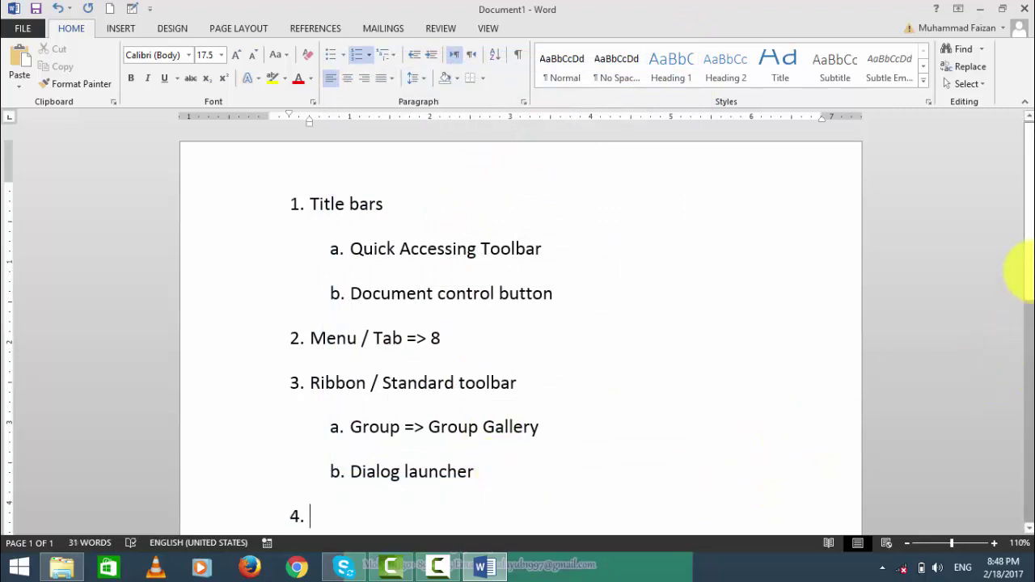
{"action": "left_click_drag", "start_coordinate": [1026, 271], "coordinate": [1026, 311]}
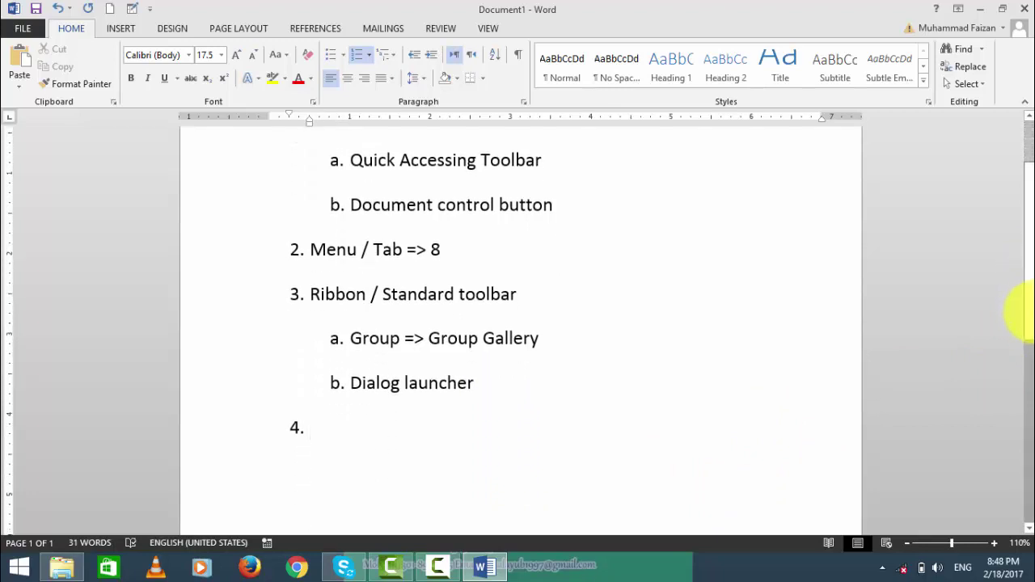
{"action": "type", "text": "Ru"}
{"action": "type", "text": "lar"}
{"action": "key", "text": "BackSpace"}
{"action": "key", "text": "BackSpace"}
{"action": "key", "text": "BackSpace"}
{"action": "type", "text": "er "}
{"action": "type", "text": "=> "}
{"action": "type", "text": "H"}
{"action": "type", "text": "/R"}
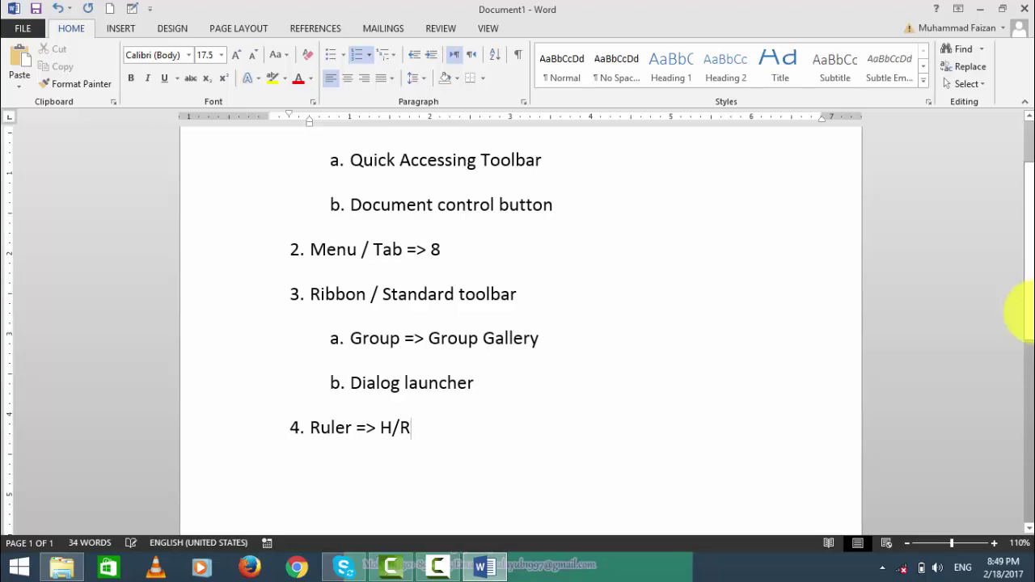
{"action": "type", "text": " ="}
{"action": "type", "text": "> V"}
{"action": "type", "text": "/R"}
Step: Start item 5 reading 'scroll bar => Page Up / Down , Right, Life , V/S, H/S'
{"action": "type", "text": "\\"}
{"action": "key", "text": "BackSpace"}
{"action": "key", "text": "Return"}
{"action": "type", "text": "sc"}
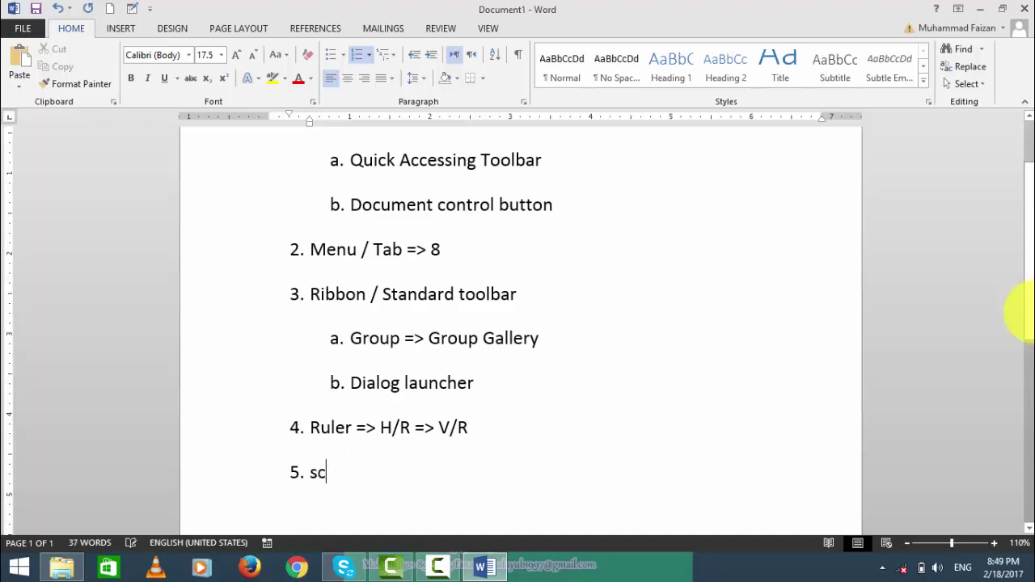
{"action": "type", "text": "roll b"}
{"action": "type", "text": "ar ="}
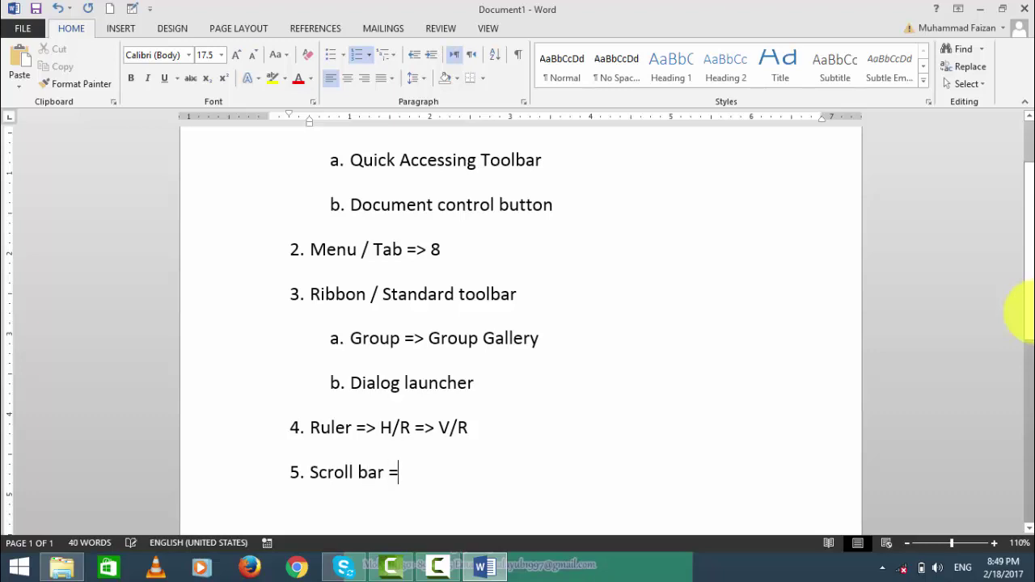
{"action": "type", "text": ">"}
{"action": "type", "text": " Pa"}
{"action": "type", "text": "ge Up / D"}
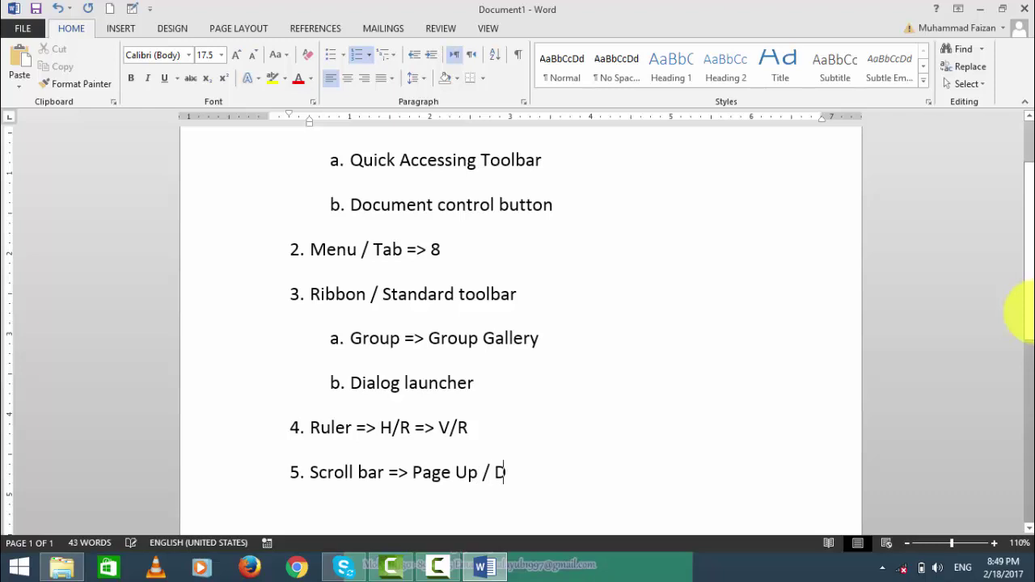
{"action": "type", "text": "own , "}
{"action": "type", "text": "Right, Li"}
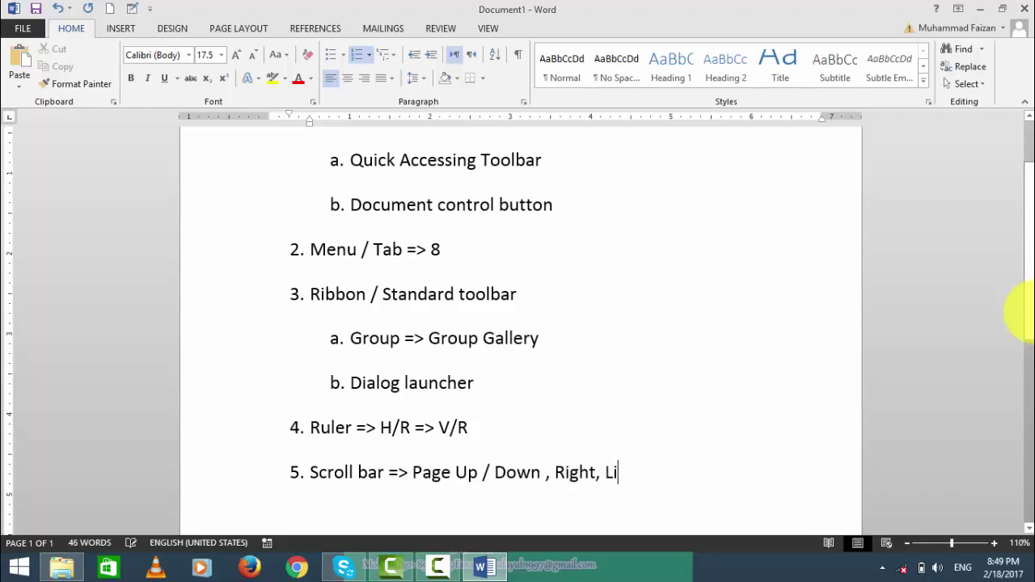
{"action": "type", "text": "fe"}
{"action": "type", "text": " , "}
{"action": "type", "text": "V/S, "}
{"action": "type", "text": "H/"}
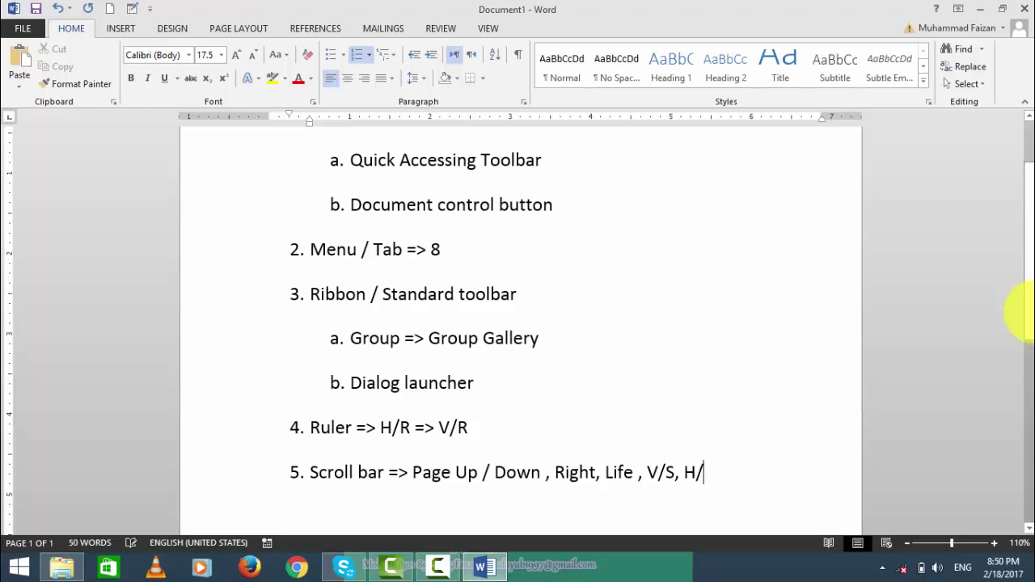
{"action": "type", "text": "S"}
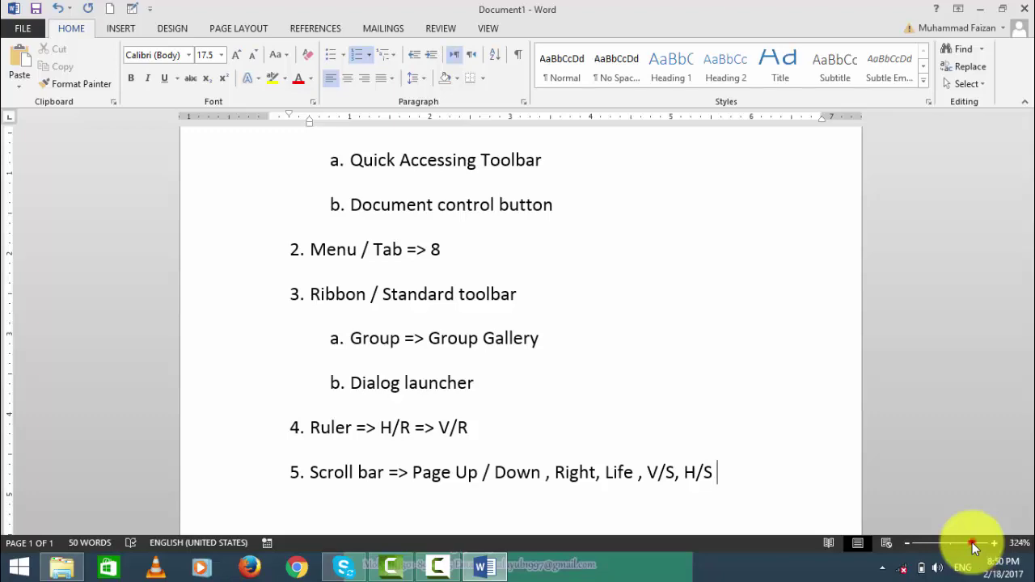
{"action": "left_click", "coordinate": [972, 543]}
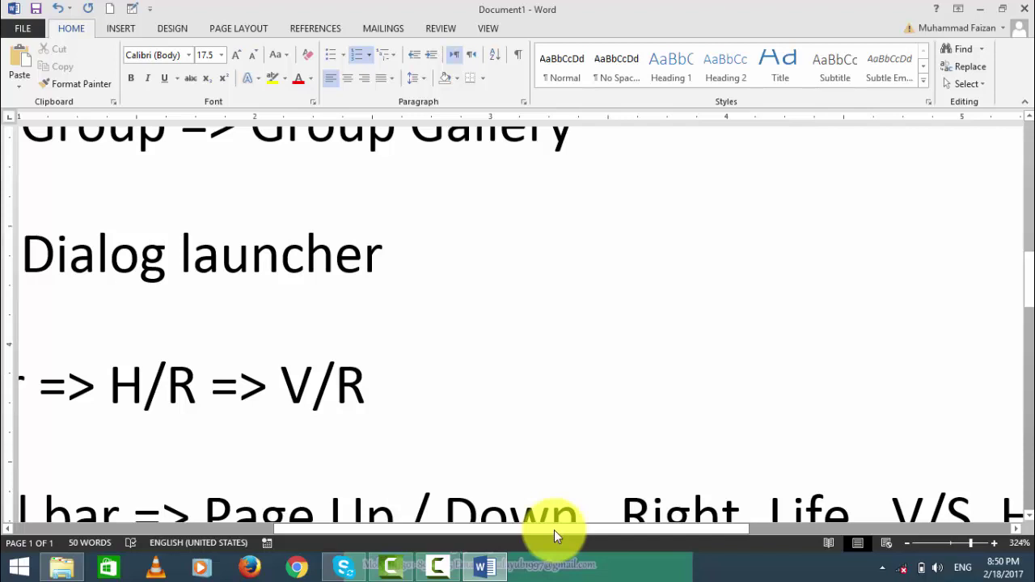
{"action": "mouse_move", "coordinate": [554, 529]}
{"action": "left_mouse_down"}
{"action": "mouse_move", "coordinate": [332, 534]}
{"action": "mouse_move", "coordinate": [449, 549]}
{"action": "mouse_move", "coordinate": [808, 555]}
{"action": "left_mouse_up"}
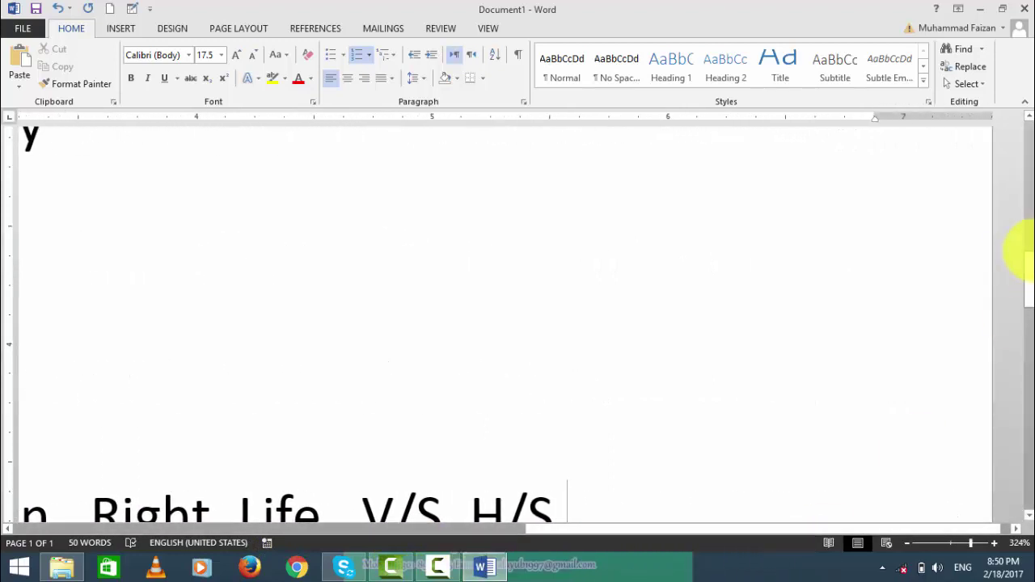
{"action": "left_click_drag", "start_coordinate": [708, 528], "coordinate": [348, 519]}
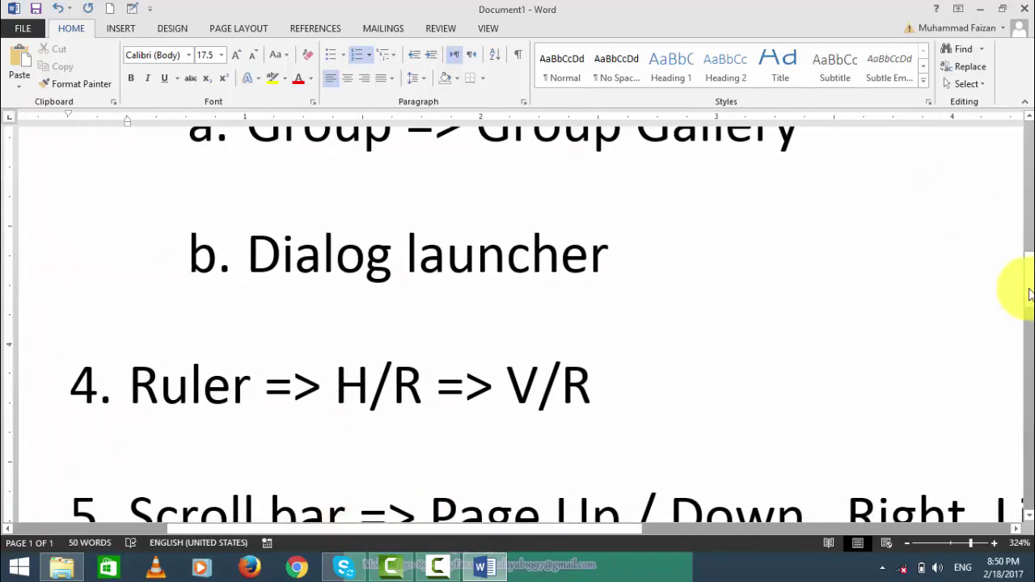
{"action": "left_click_drag", "start_coordinate": [1031, 294], "coordinate": [1031, 206]}
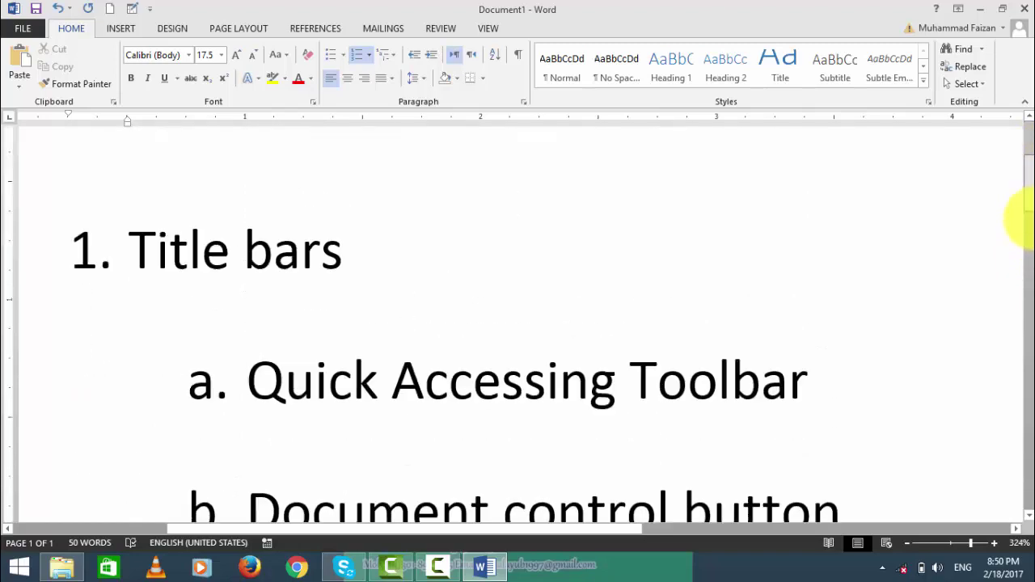
{"action": "mouse_move", "coordinate": [1031, 207]}
{"action": "left_mouse_down"}
{"action": "mouse_move", "coordinate": [1030, 242]}
{"action": "mouse_move", "coordinate": [1031, 217]}
{"action": "left_mouse_up"}
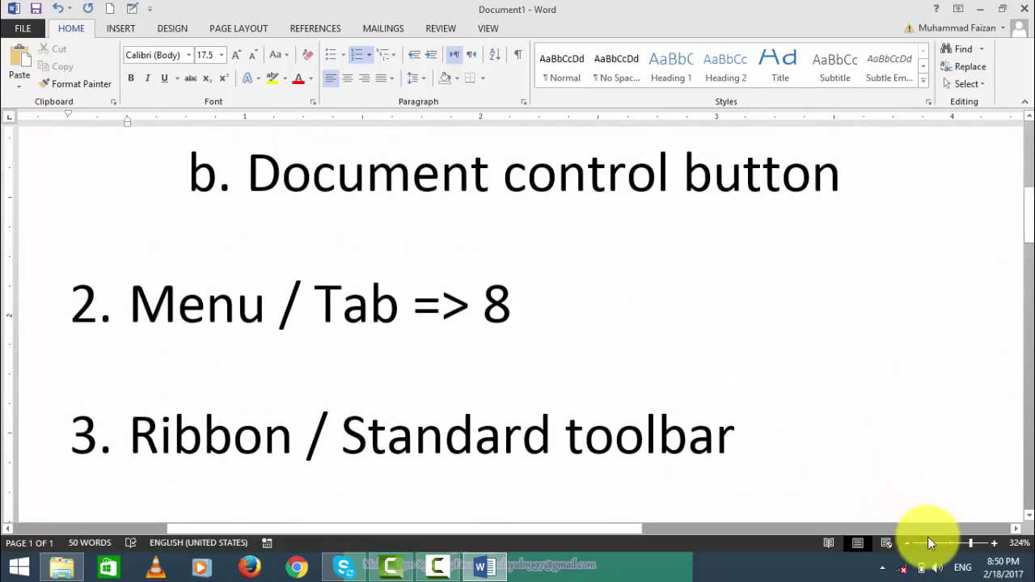
{"action": "left_click", "coordinate": [949, 543]}
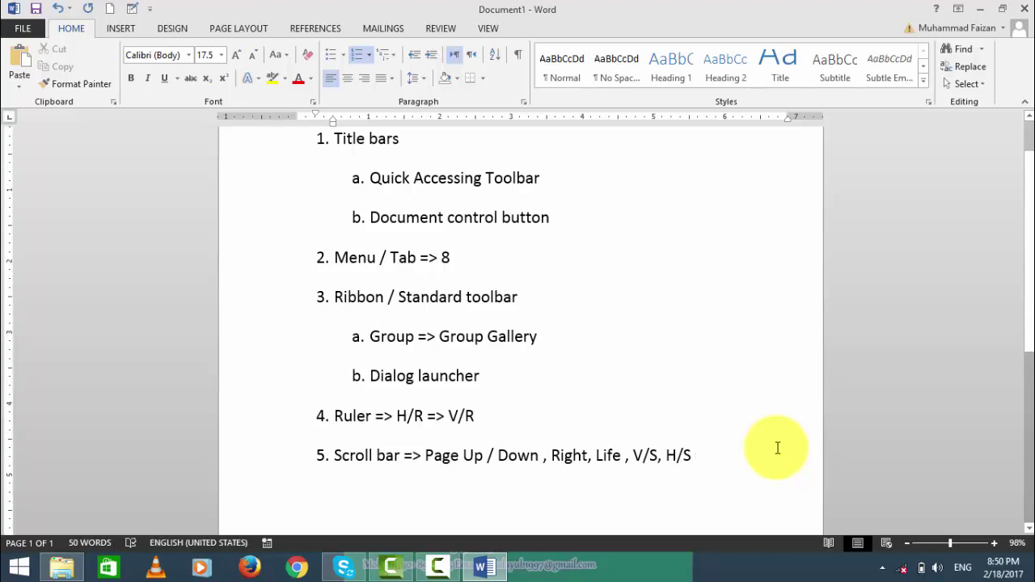
Step: Add item 6 reading 'Page => Clipboard'
{"action": "key", "text": "Return"}
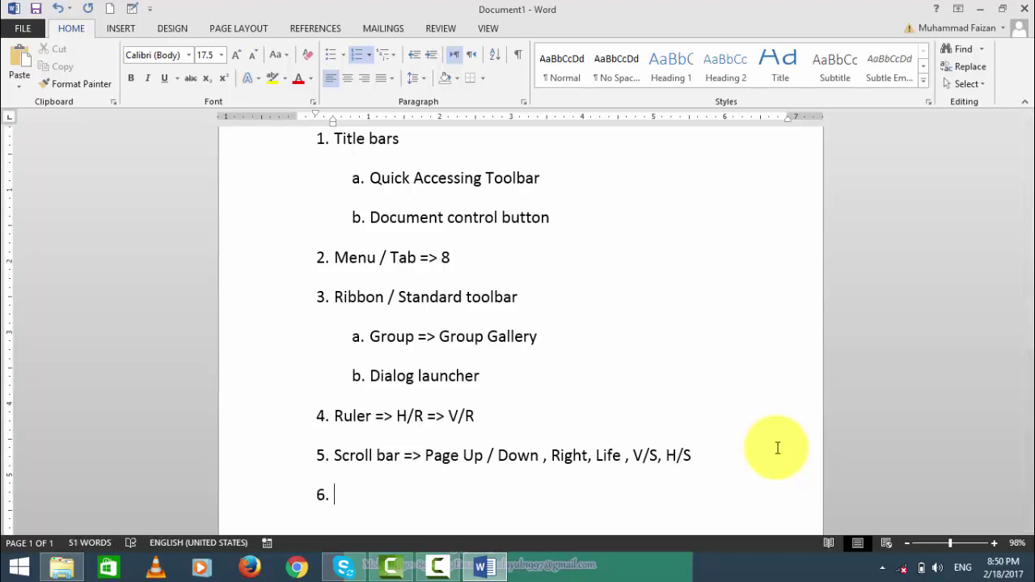
{"action": "type", "text": "Pag"}
{"action": "type", "text": "e ="}
{"action": "type", "text": "> "}
{"action": "type", "text": "Clipb"}
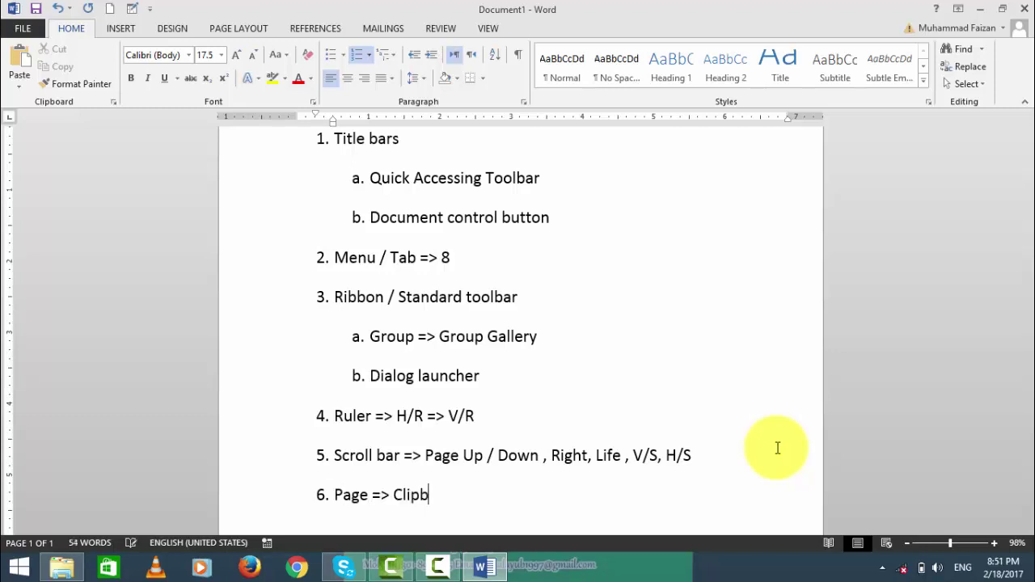
{"action": "type", "text": "oard"}
Step: Add item 7 'States toolbar => Statics => Counting' and begin a new line below it
{"action": "key", "text": "Return"}
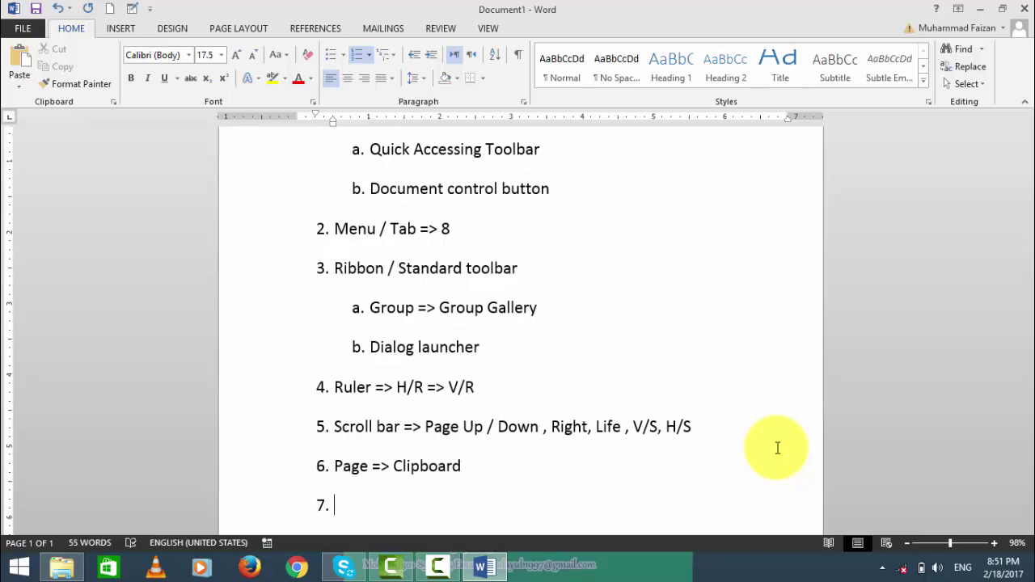
{"action": "type", "text": "state"}
{"action": "key", "text": "BackSpace"}
{"action": "type", "text": "s b"}
{"action": "key", "text": "BackSpace"}
{"action": "type", "text": "t"}
{"action": "type", "text": "oolb"}
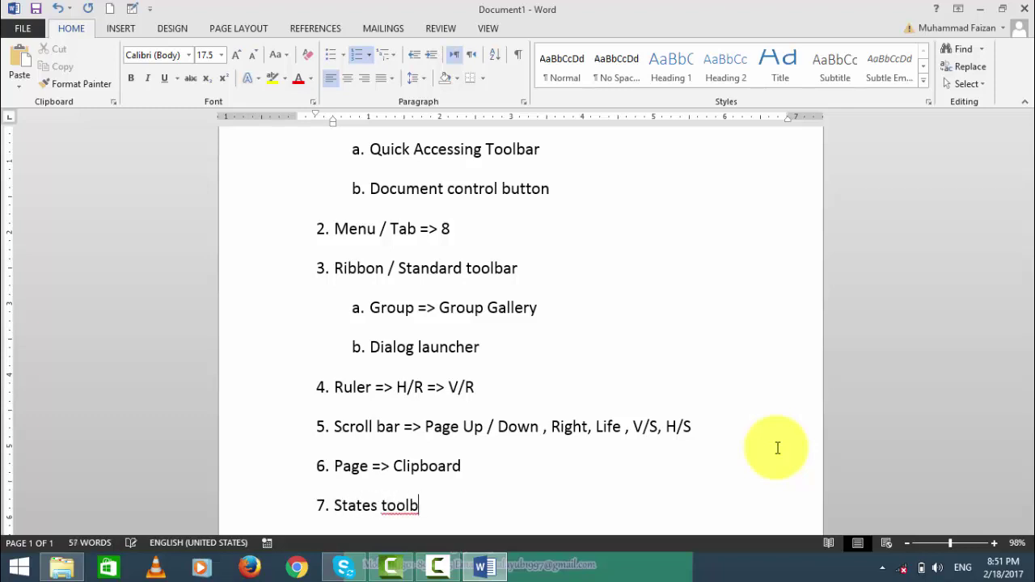
{"action": "type", "text": "ar "}
{"action": "type", "text": "="}
{"action": "type", "text": ">"}
{"action": "type", "text": "Sa"}
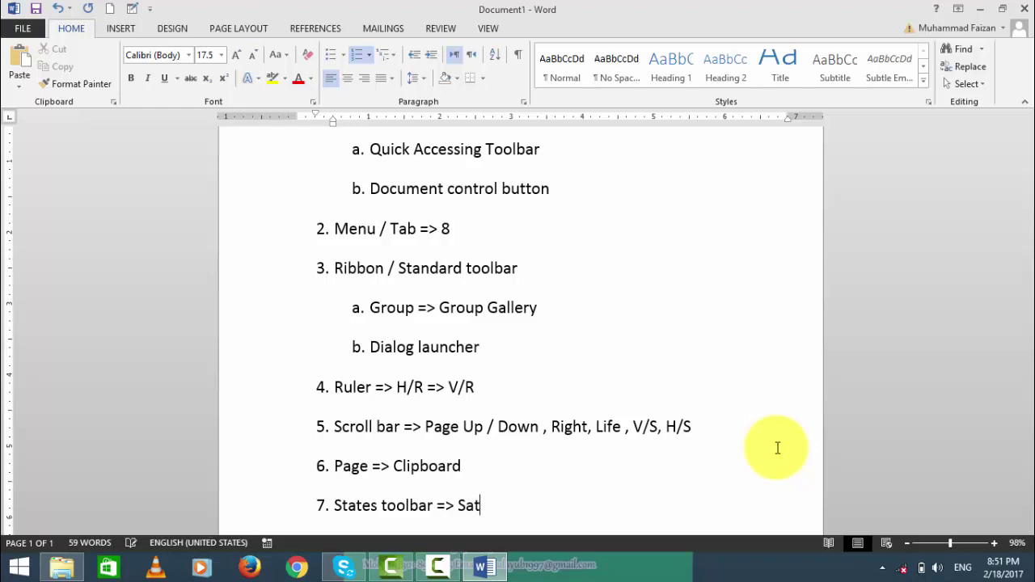
{"action": "key", "text": "BackSpace"}
{"action": "type", "text": "tatics "}
{"action": "type", "text": "=> Cou"}
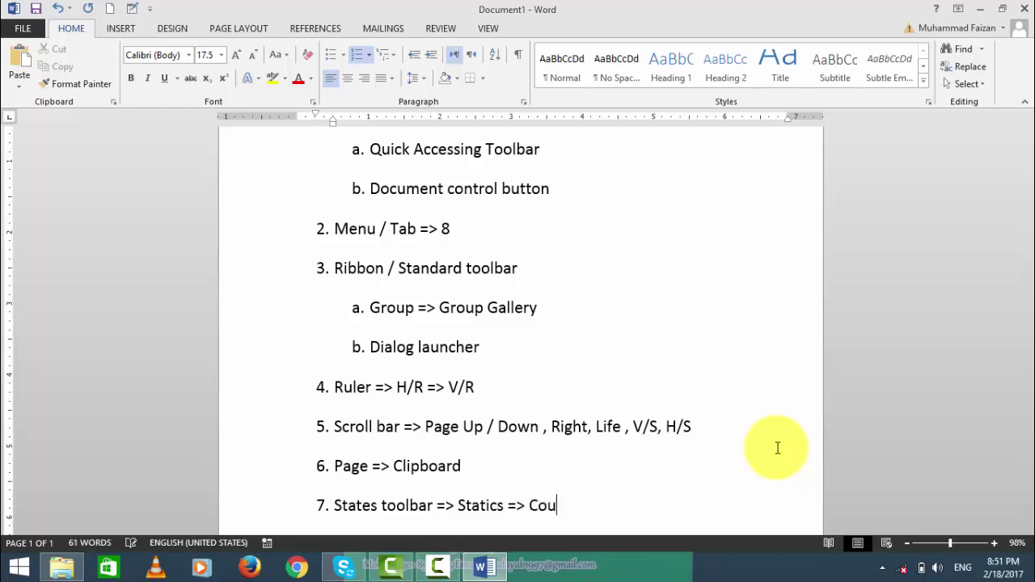
{"action": "type", "text": "ur"}
{"action": "key", "text": "BackSpace"}
{"action": "key", "text": "BackSpace"}
{"action": "type", "text": "nt"}
{"action": "type", "text": "ing"}
{"action": "key", "text": "Return"}
Step: Add indented sub-item 'a. Document View button' under item 7
{"action": "key", "text": "Tab"}
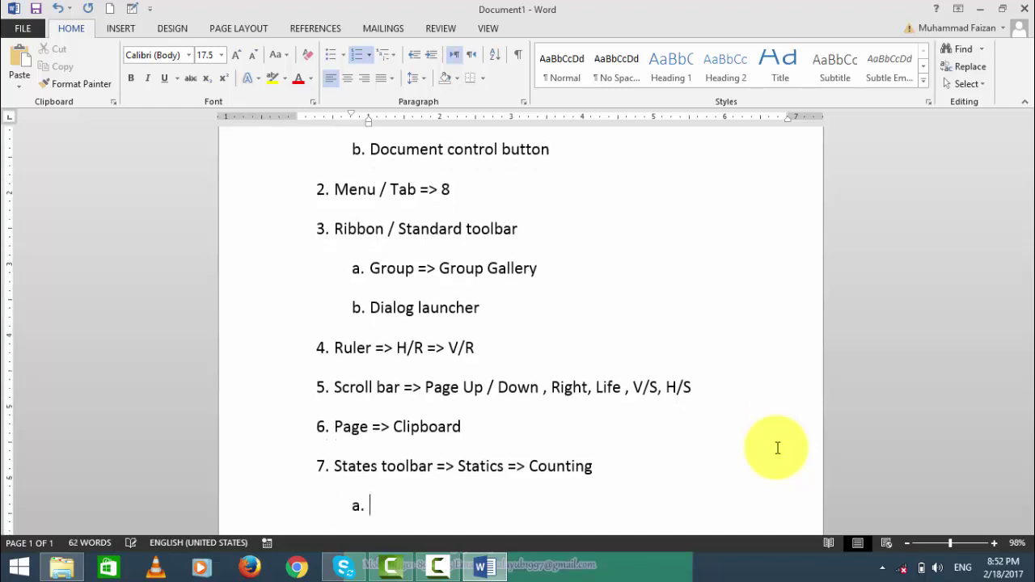
{"action": "type", "text": "Doucm"}
{"action": "type", "text": "ent"}
{"action": "key", "text": "BackSpace"}
{"action": "key", "text": "BackSpace"}
{"action": "key", "text": "BackSpace"}
{"action": "key", "text": "BackSpace"}
{"action": "key", "text": "BackSpace"}
{"action": "key", "text": "BackSpace"}
{"action": "type", "text": "cument "}
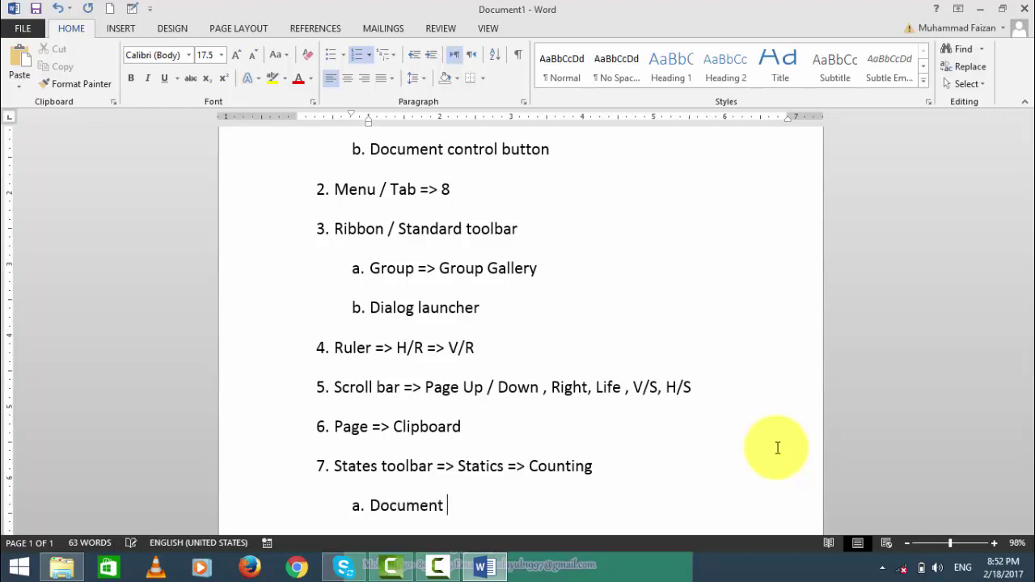
{"action": "type", "text": "View butt"}
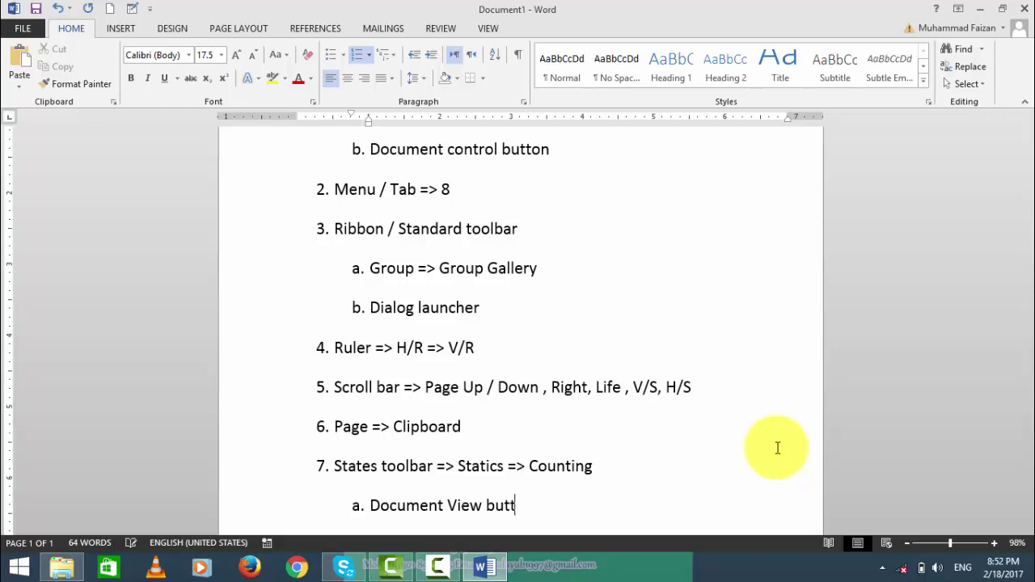
{"action": "type", "text": "ion"}
{"action": "key", "text": "BackSpace"}
{"action": "key", "text": "BackSpace"}
{"action": "key", "text": "BackSpace"}
{"action": "type", "text": "on"}
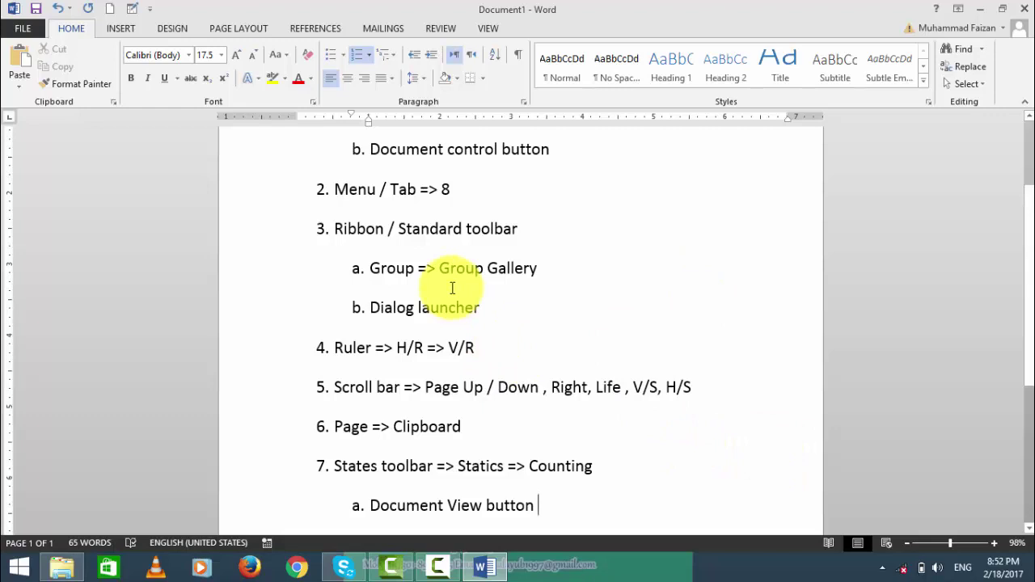
Step: Preview Read Mode and Web Layout, then return to Print Layout
{"action": "left_click", "coordinate": [833, 542]}
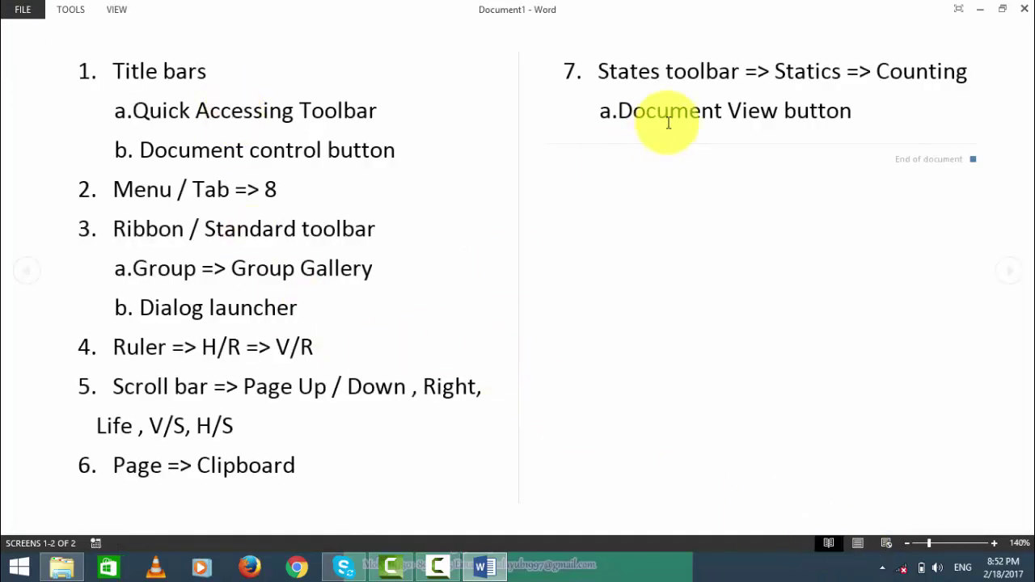
{"action": "left_click", "coordinate": [858, 545]}
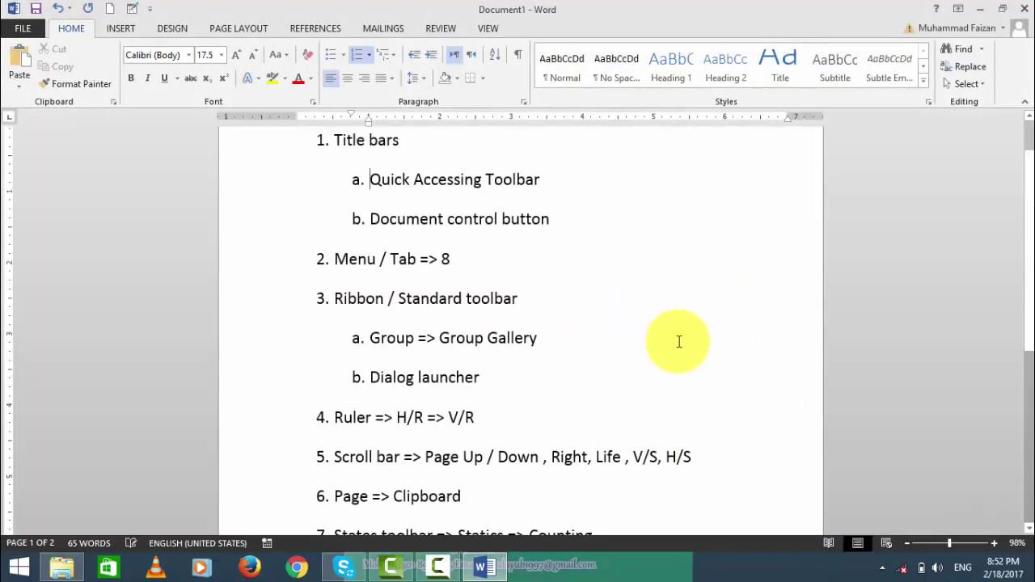
{"action": "left_click", "coordinate": [886, 545]}
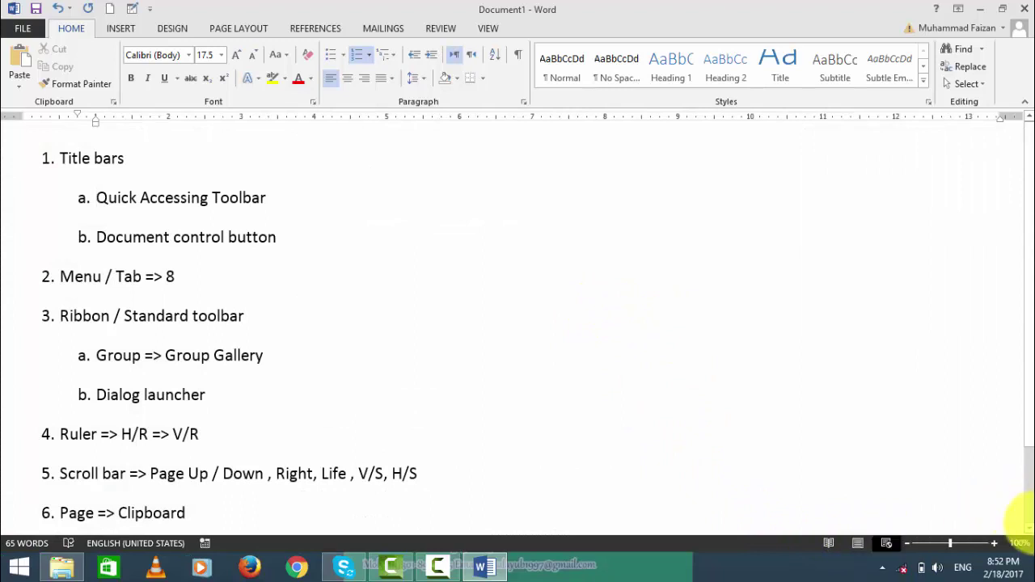
{"action": "left_click", "coordinate": [1027, 529]}
{"action": "left_click", "coordinate": [1027, 529]}
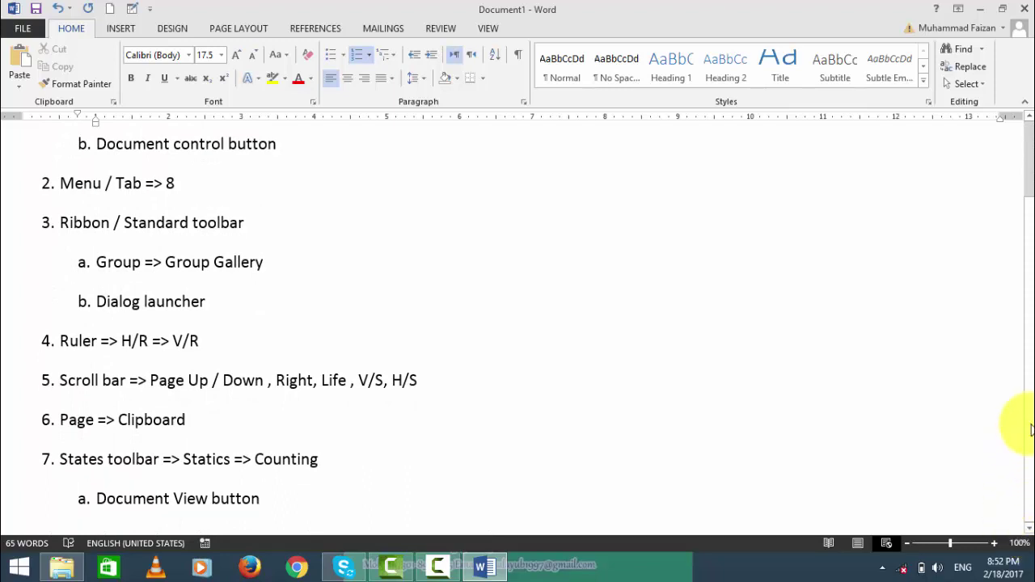
{"action": "left_click", "coordinate": [858, 546]}
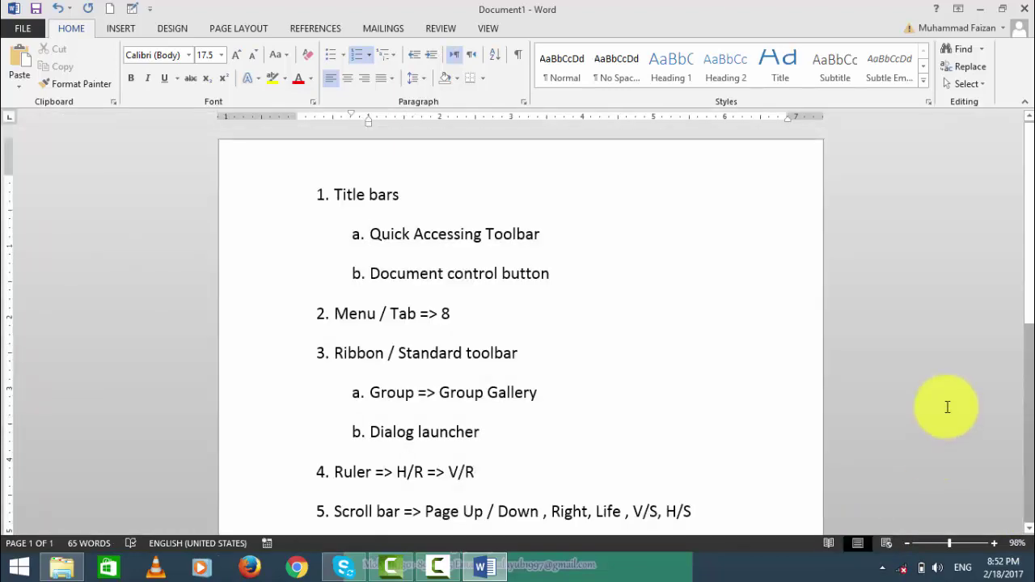
Step: Add sub-item 'b. Zooming Button = - , + , Low, High => Page zoom' after Document View button
{"action": "left_click_drag", "start_coordinate": [1028, 295], "coordinate": [994, 520]}
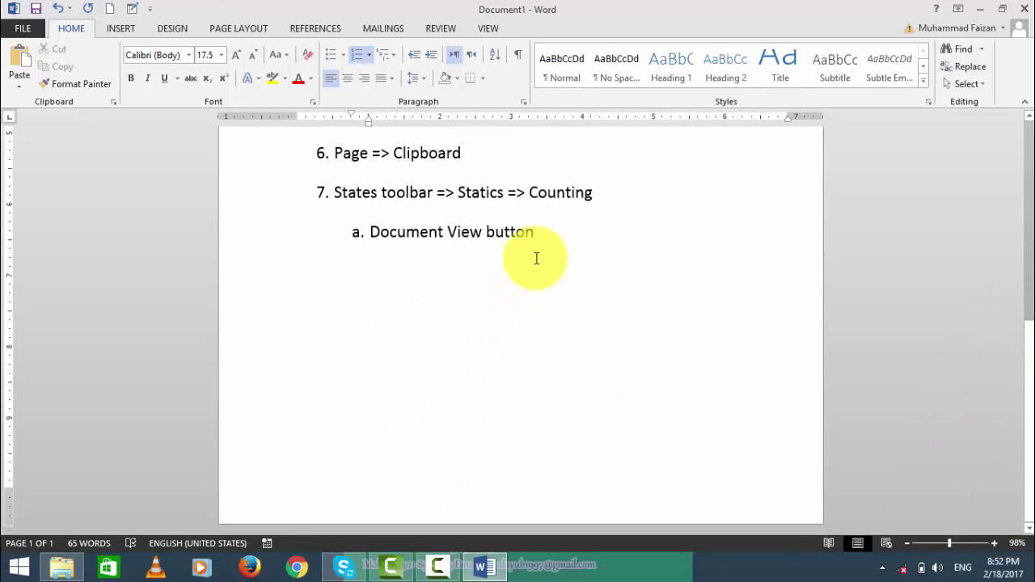
{"action": "left_click", "coordinate": [538, 230]}
{"action": "key", "text": "Return"}
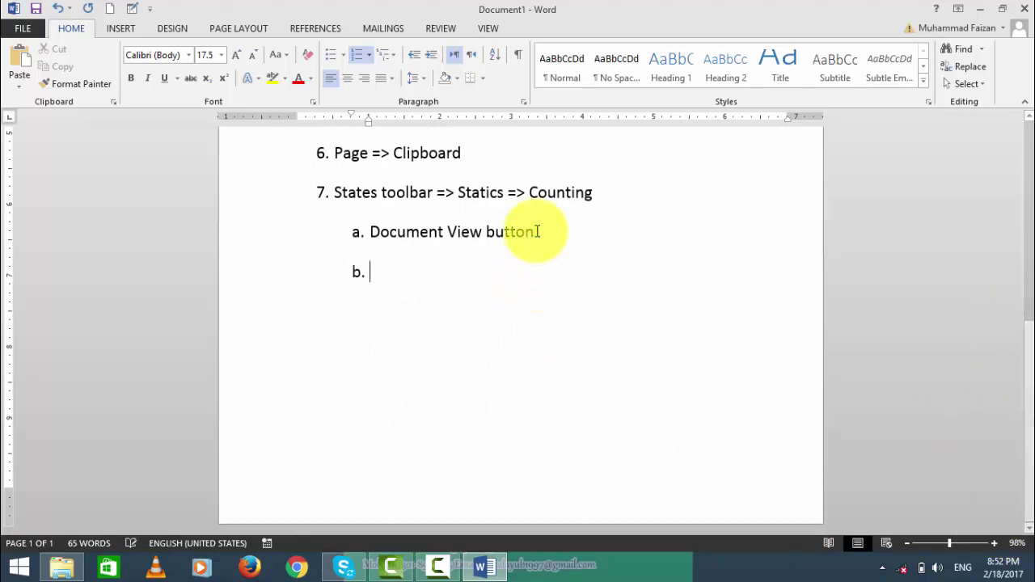
{"action": "type", "text": "Zomm"}
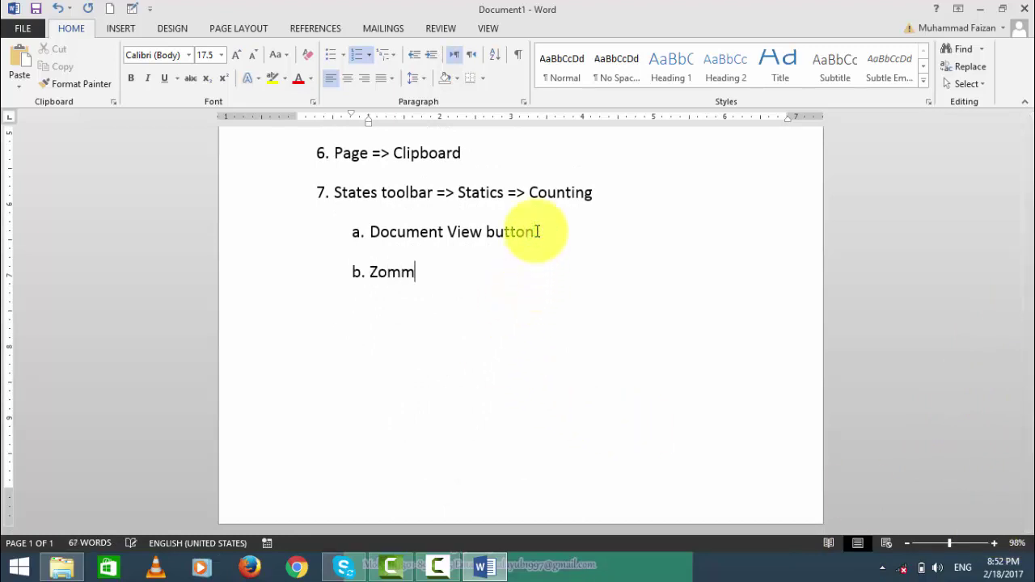
{"action": "key", "text": "BackSpace"}
{"action": "key", "text": "BackSpace"}
{"action": "type", "text": "oming Bu"}
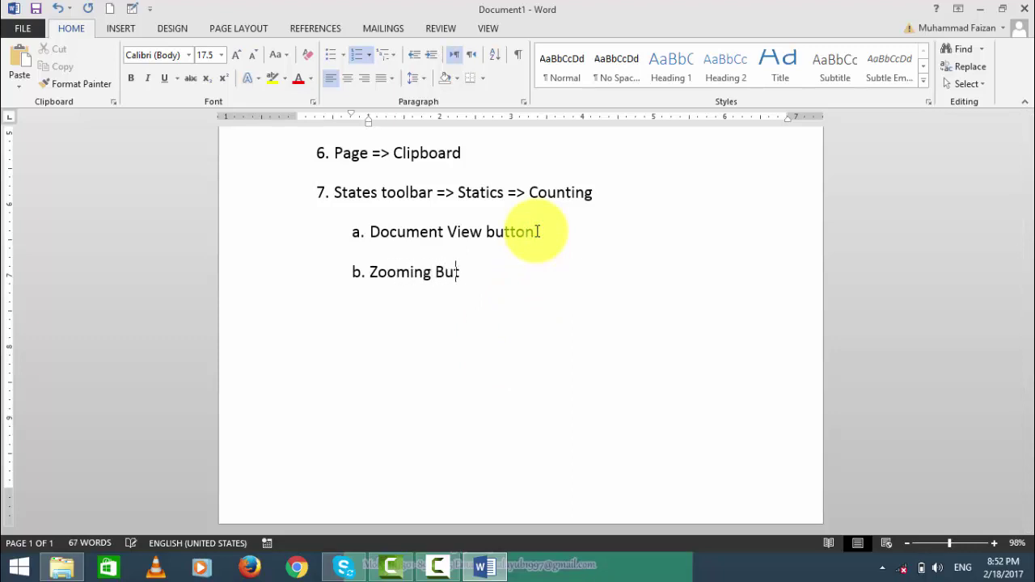
{"action": "type", "text": "ttion"}
{"action": "key", "text": "BackSpace"}
{"action": "key", "text": "BackSpace"}
{"action": "key", "text": "BackSpace"}
{"action": "type", "text": "o"}
{"action": "key", "text": "BackSpace"}
{"action": "type", "text": "ton "}
{"action": "type", "text": "="}
{"action": "type", "text": "- "}
{"action": "type", "text": ", "}
{"action": "type", "text": "+ "}
{"action": "type", "text": ", "}
{"action": "type", "text": "Low, "}
{"action": "type", "text": "High "}
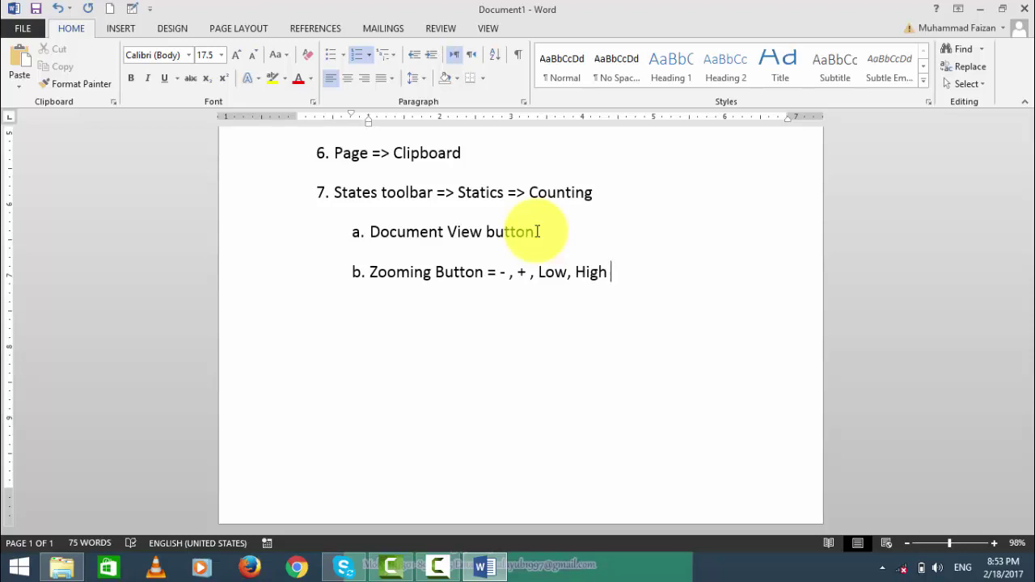
{"action": "type", "text": "="}
{"action": "type", "text": "> Pag"}
{"action": "type", "text": "e zoo"}
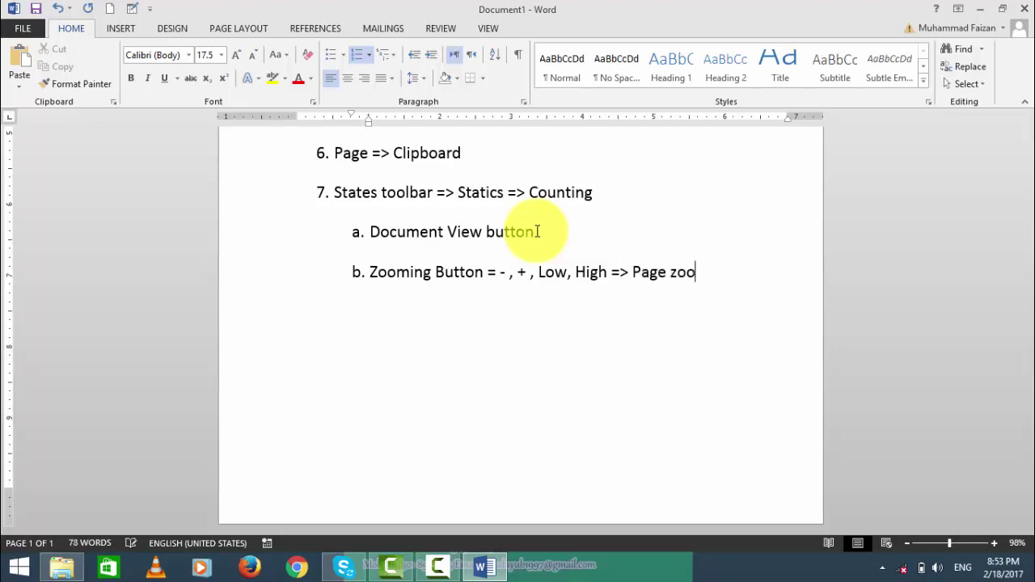
{"action": "key", "text": "BackSpace"}
{"action": "type", "text": "ocume"}
{"action": "key", "text": "BackSpace"}
{"action": "key", "text": "BackSpace"}
{"action": "type", "text": "m"}
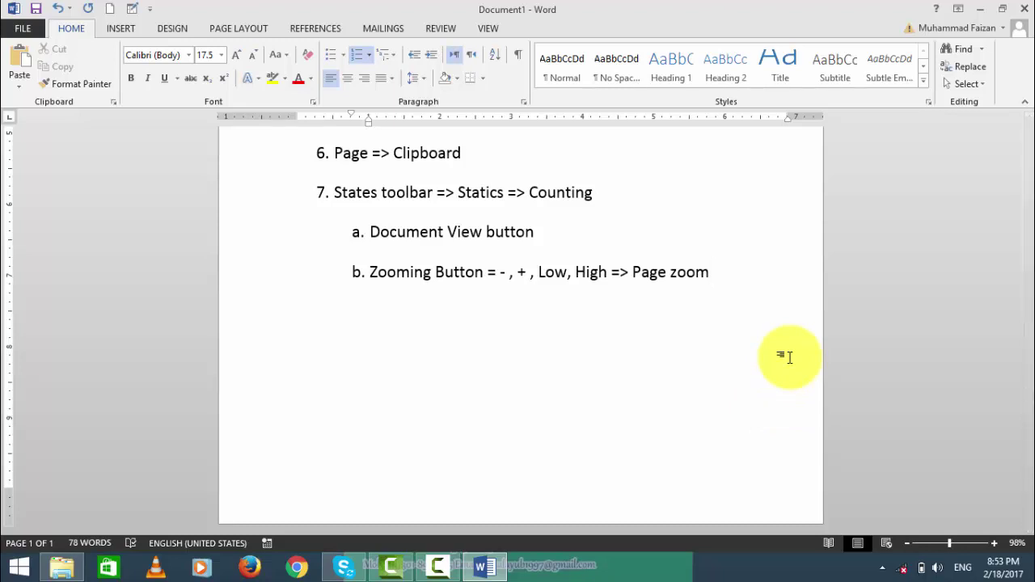
Step: Add sub-item c reading 'Min , 10, Max, 500, Normal , 100' below the zoom item
{"action": "key", "text": "Return"}
{"action": "type", "text": "min , "}
{"action": "type", "text": "10"}
{"action": "type", "text": ", "}
{"action": "type", "text": "Max."}
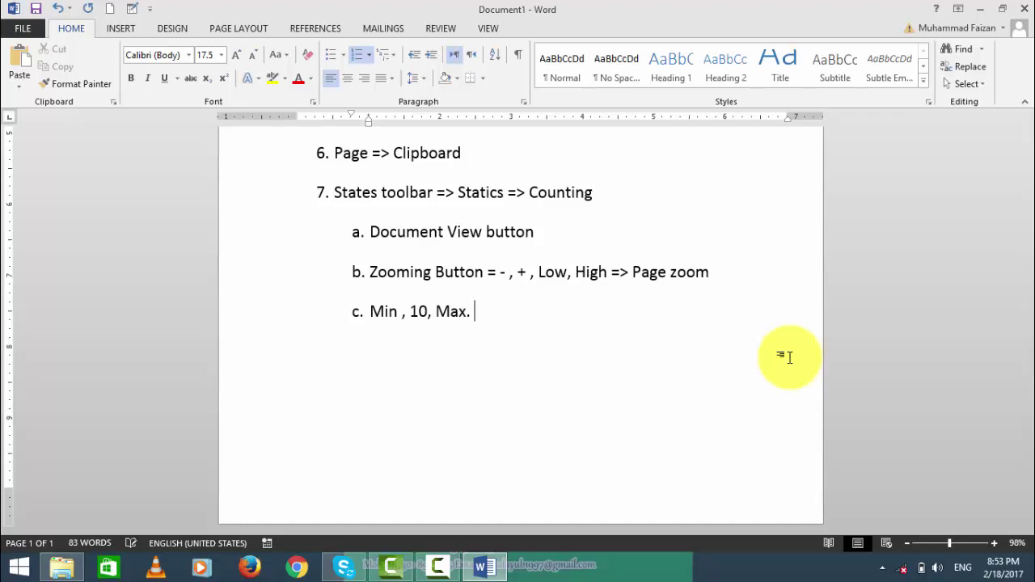
{"action": "key", "text": "BackSpace"}
{"action": "key", "text": "BackSpace"}
{"action": "type", "text": "500"}
{"action": "type", "text": ", Nor"}
{"action": "type", "text": "mal , "}
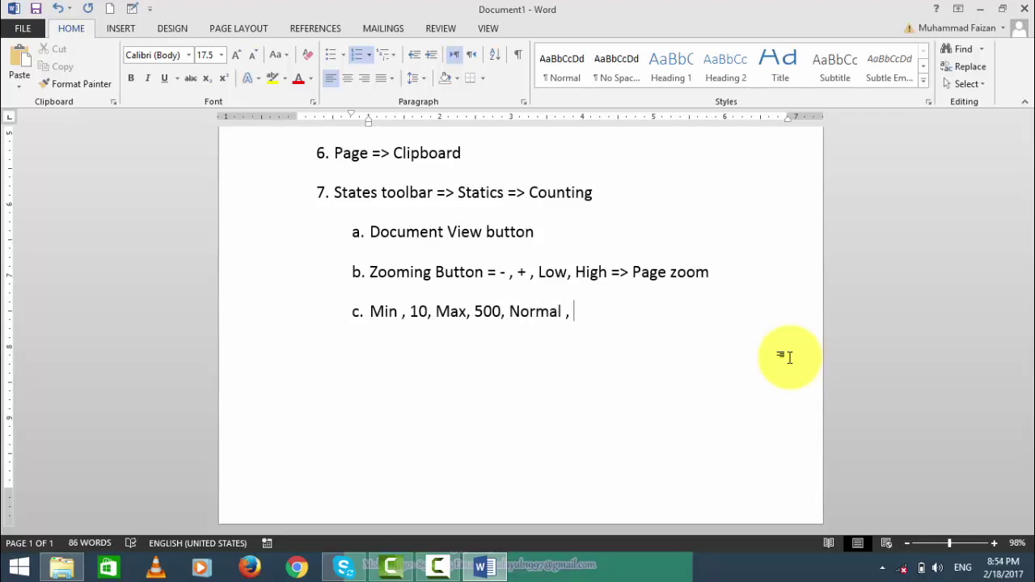
{"action": "type", "text": "100"}
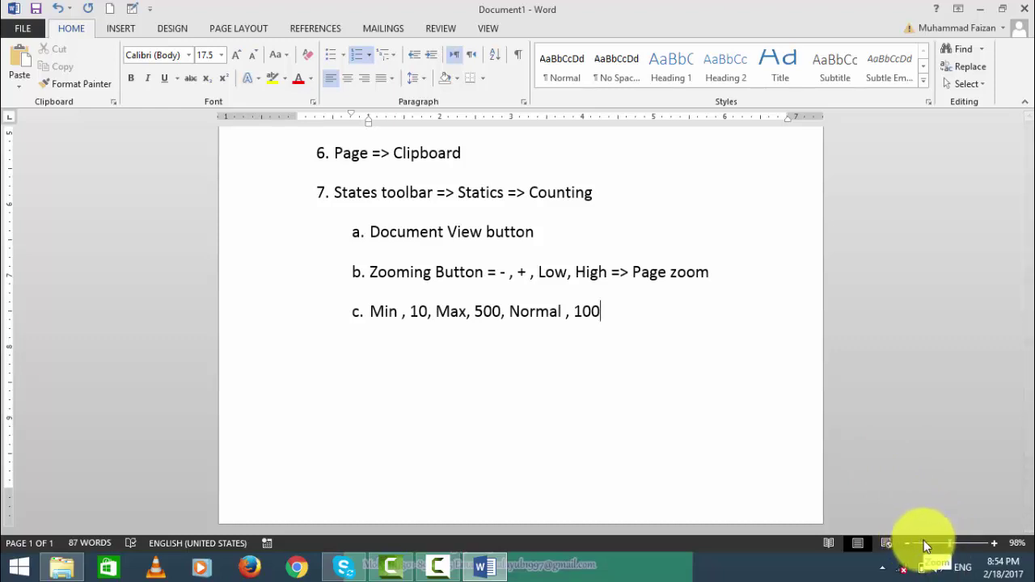
Step: Drag the zoom slider down to 10%, then back up to 100%
{"action": "left_click", "coordinate": [951, 544]}
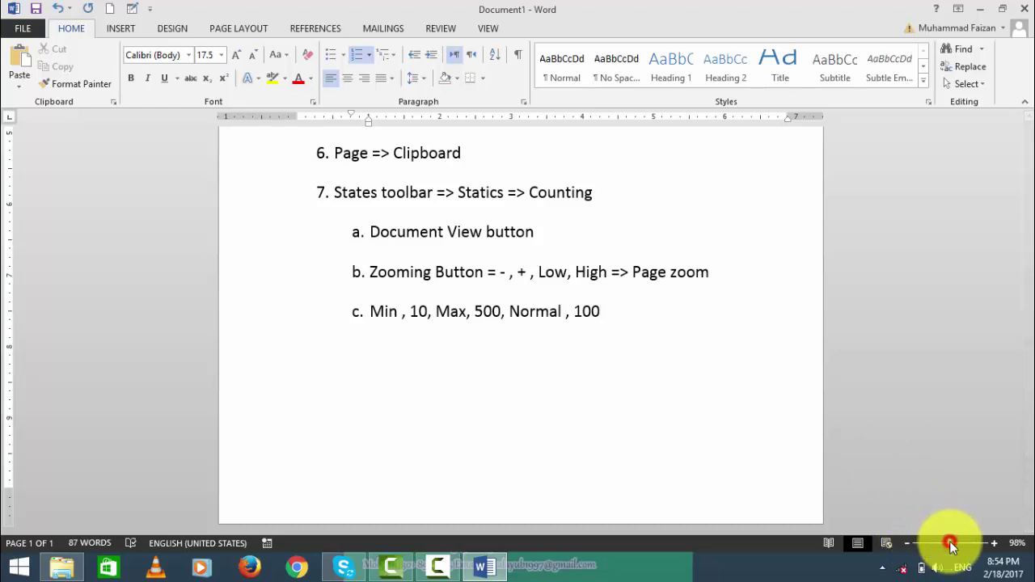
{"action": "left_click_drag", "start_coordinate": [950, 544], "coordinate": [908, 544]}
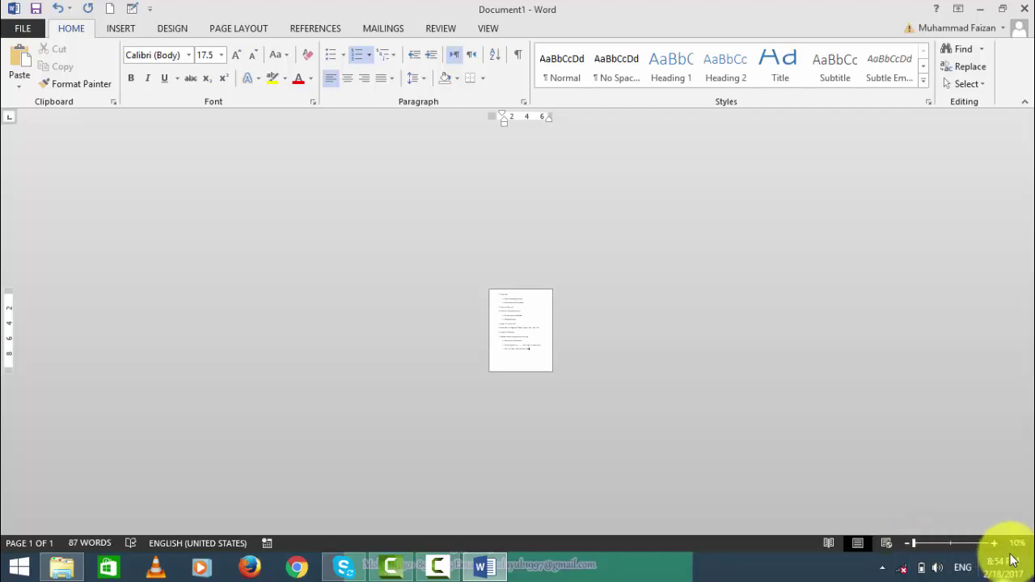
{"action": "left_click", "coordinate": [906, 549]}
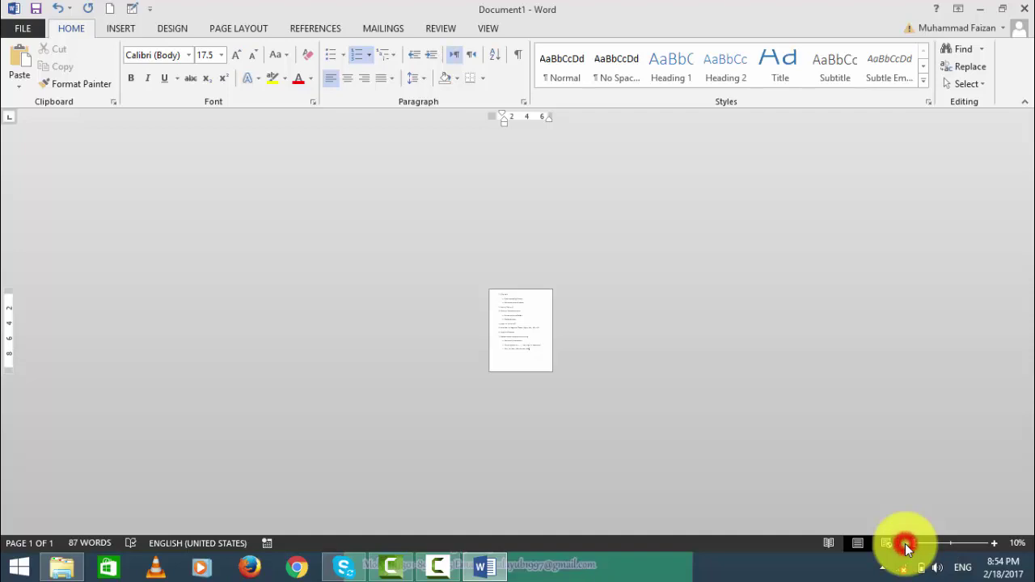
{"action": "left_click", "coordinate": [914, 549]}
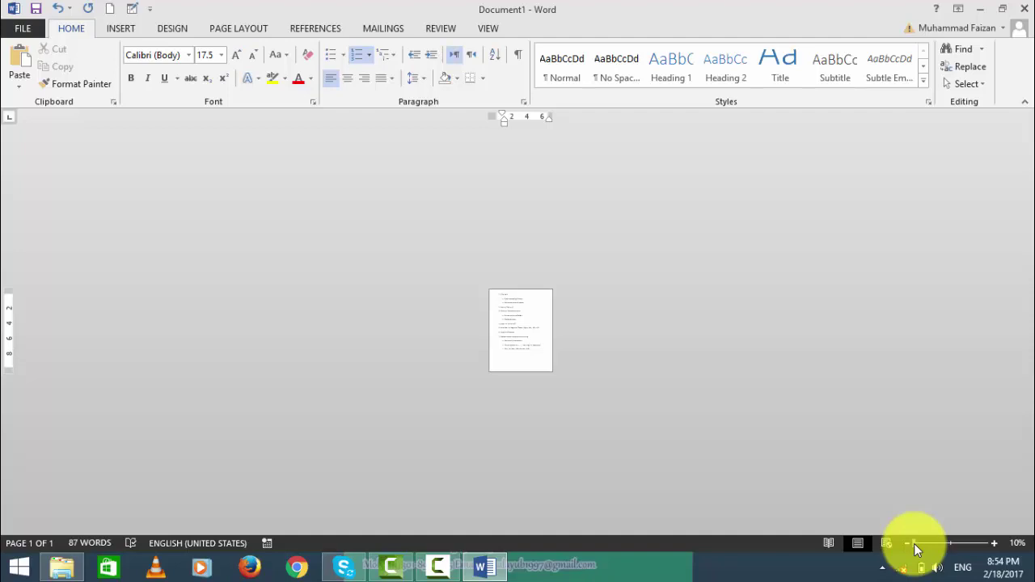
{"action": "left_click_drag", "start_coordinate": [913, 543], "coordinate": [955, 541]}
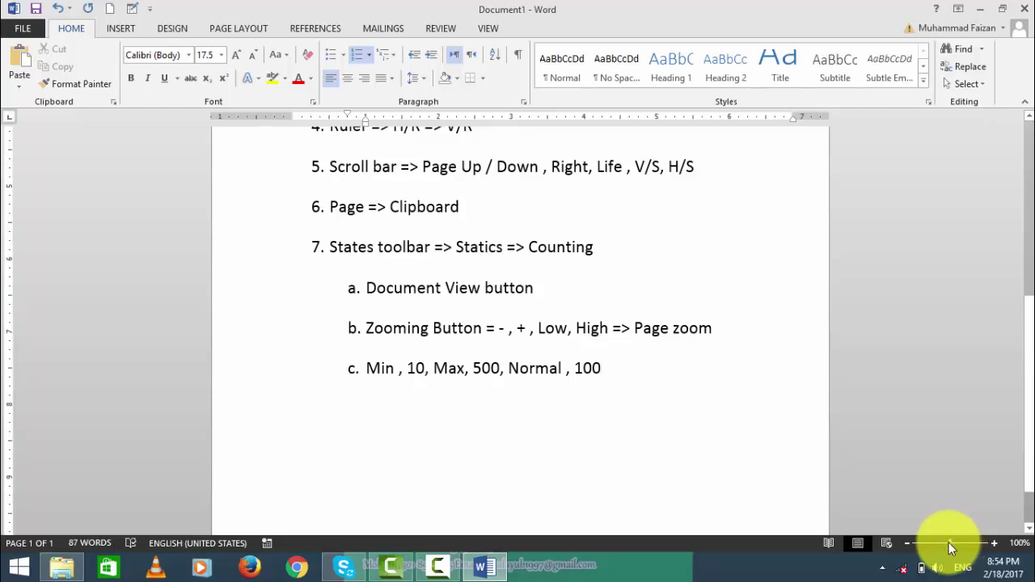
Step: Magnify to the 500% maximum, zoom back out, and start top-level item 8
{"action": "left_click", "coordinate": [949, 543]}
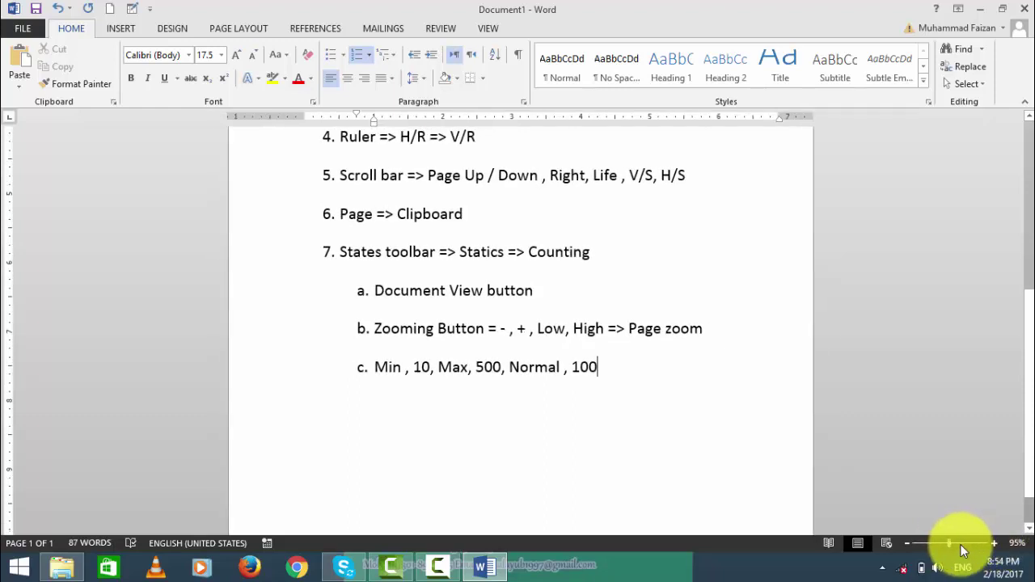
{"action": "left_click_drag", "start_coordinate": [948, 543], "coordinate": [1003, 550]}
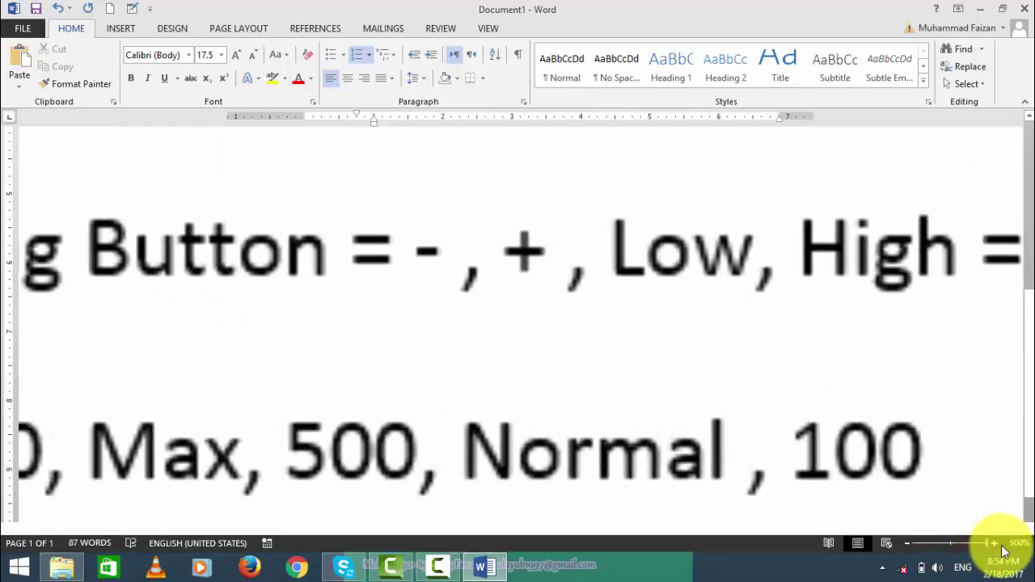
{"action": "left_click", "coordinate": [993, 543]}
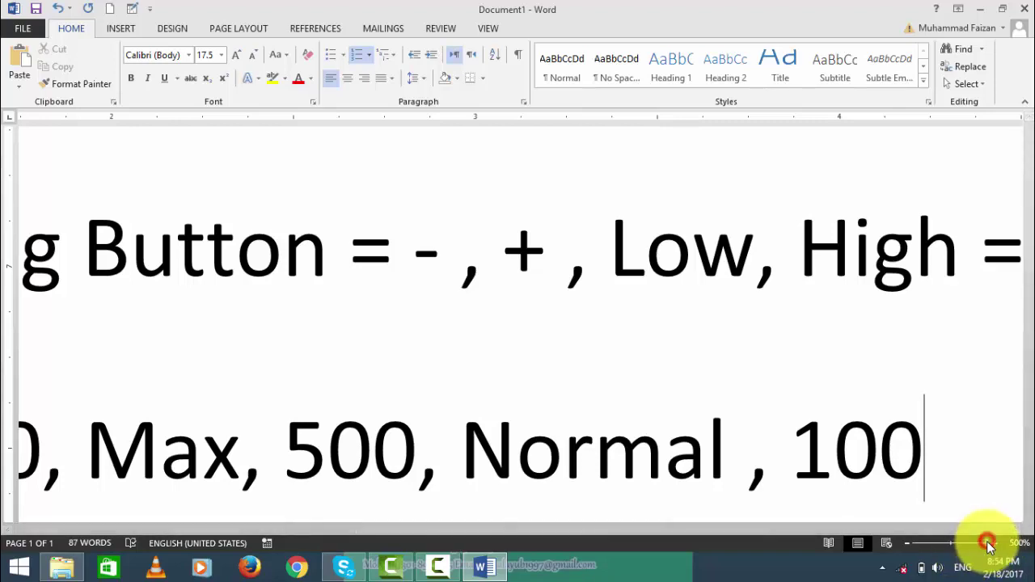
{"action": "left_click_drag", "start_coordinate": [987, 542], "coordinate": [954, 541]}
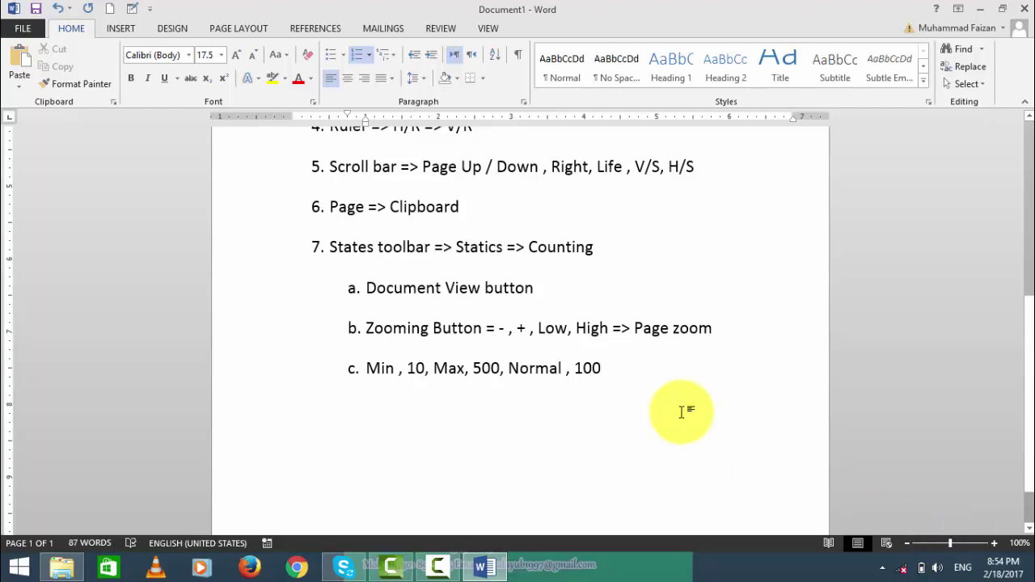
{"action": "key", "text": "Return"}
{"action": "key", "text": "Return"}
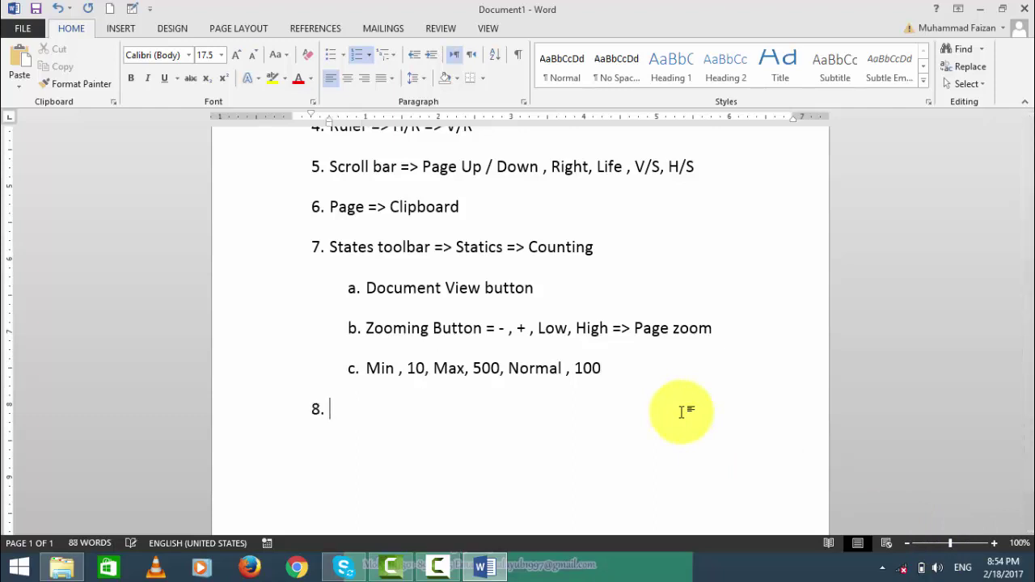
Step: Type 'Task bar => Any software running condition => Specific Task' as item 8, fixing typos
{"action": "type", "text": "Task"}
{"action": "key", "text": "BackSpace"}
{"action": "type", "text": "sk bar "}
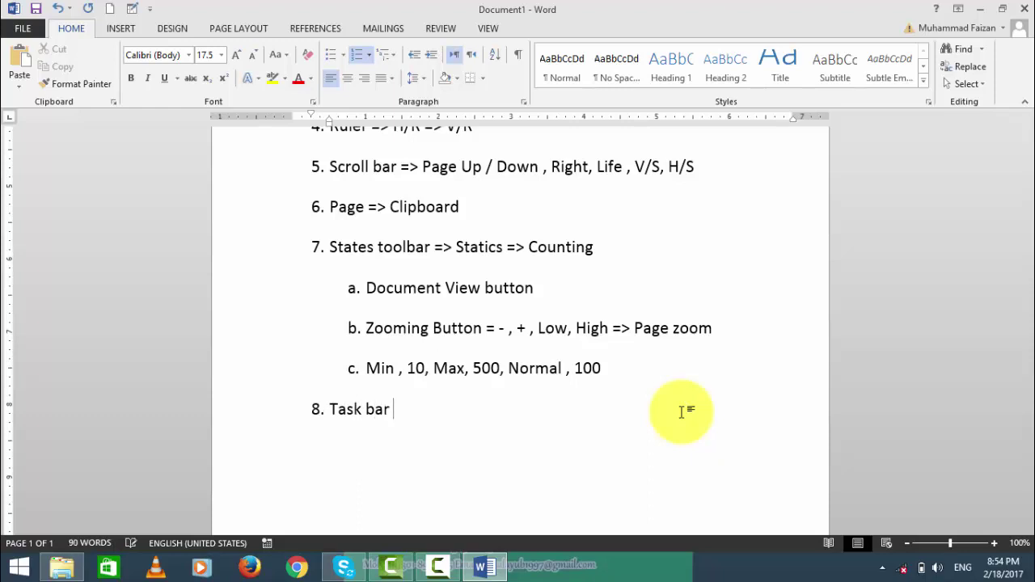
{"action": "type", "text": "=> "}
{"action": "type", "text": "Any wo"}
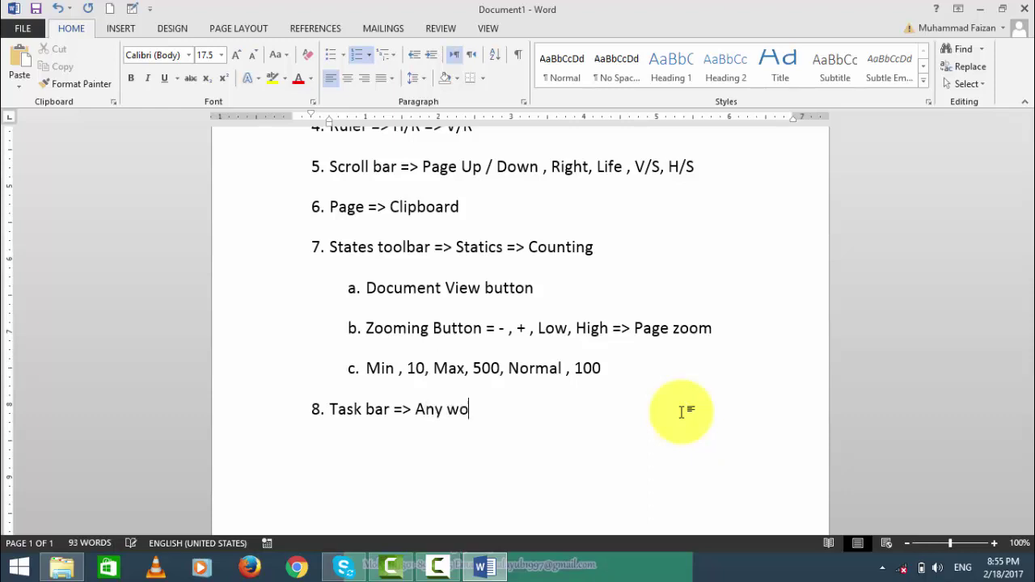
{"action": "key", "text": "BackSpace"}
{"action": "key", "text": "BackSpace"}
{"action": "type", "text": "software "}
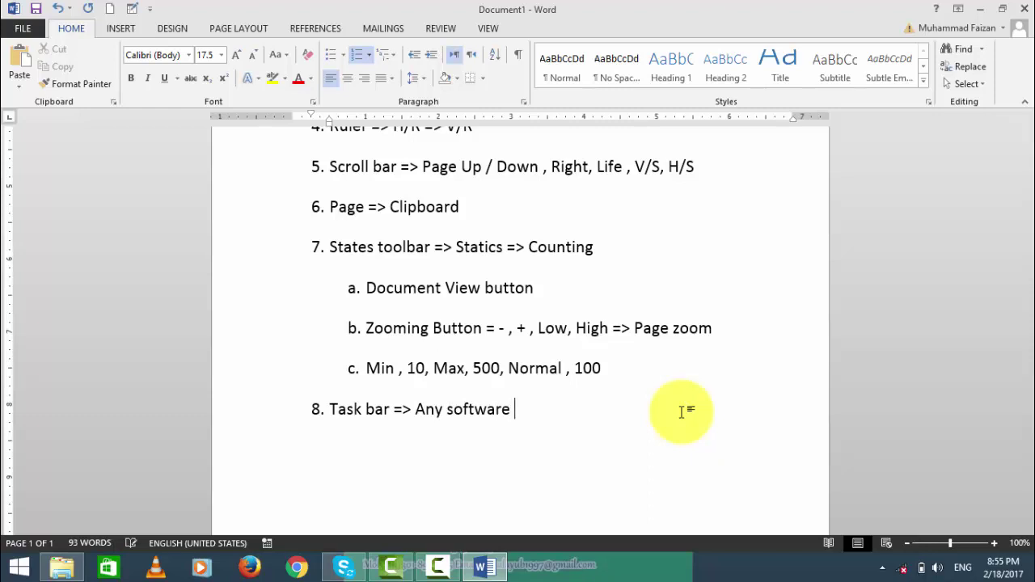
{"action": "type", "text": "running"}
{"action": "type", "text": " conditi"}
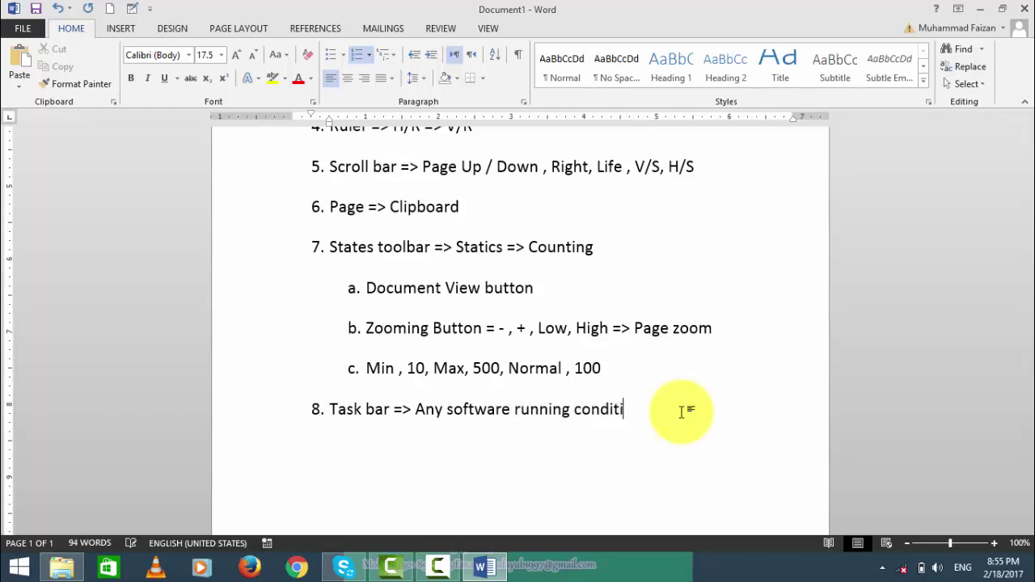
{"action": "type", "text": "on ="}
{"action": "key", "text": "BackSpace"}
{"action": "type", "text": "=> "}
{"action": "type", "text": "Specific "}
{"action": "type", "text": "Task"}
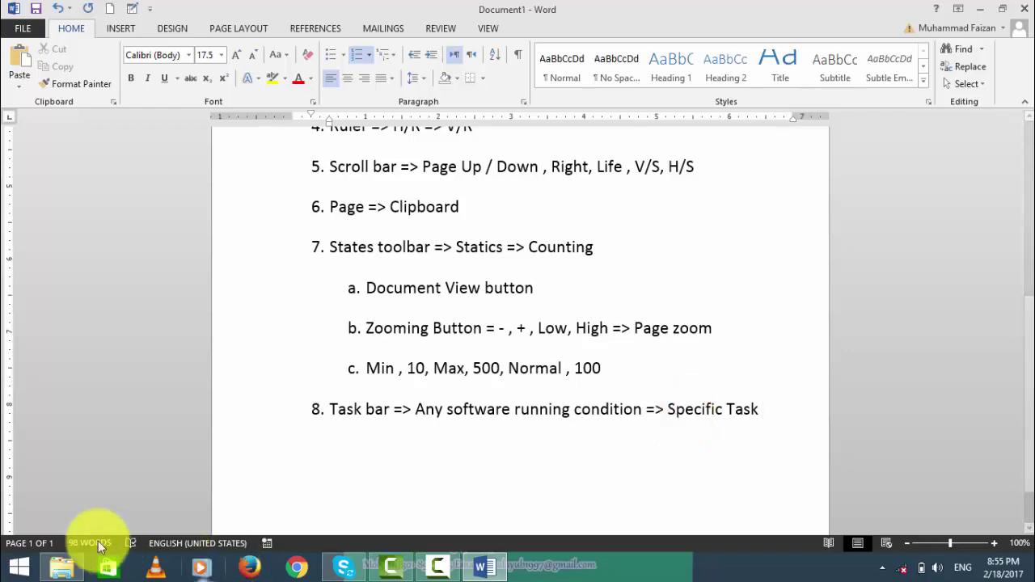
{"action": "left_click", "coordinate": [62, 563]}
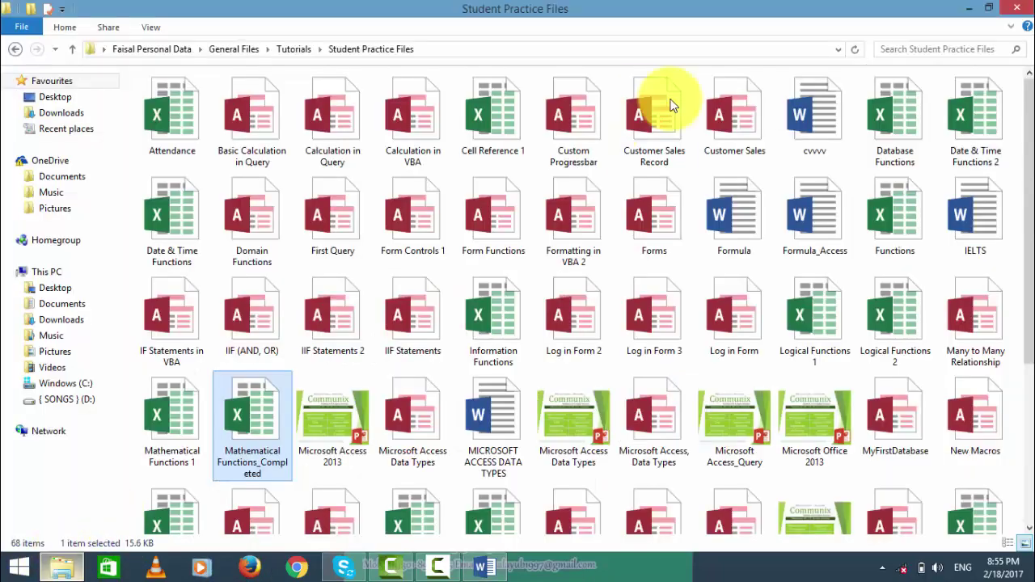
{"action": "left_click", "coordinate": [1008, 7]}
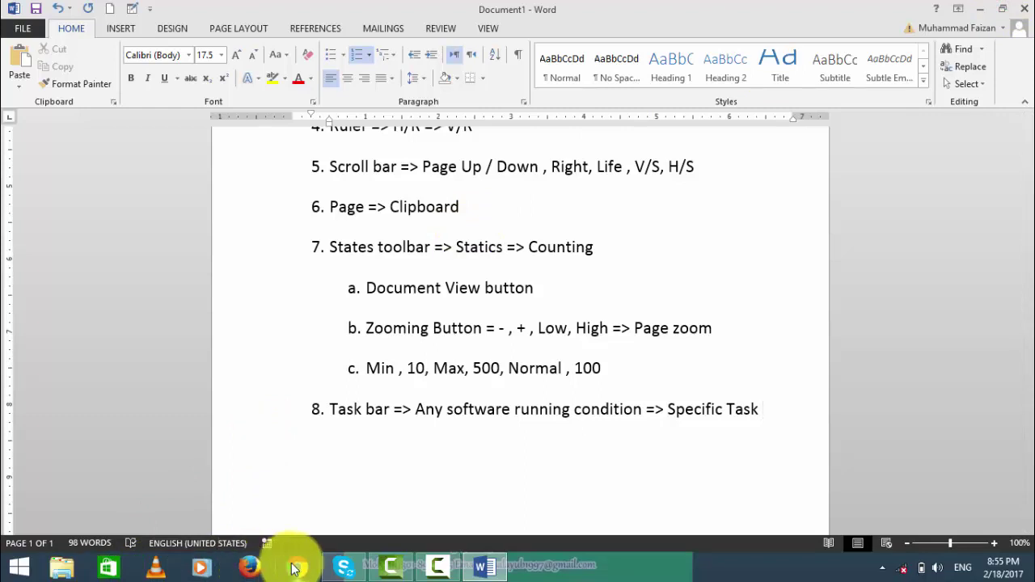
{"action": "left_click", "coordinate": [343, 566]}
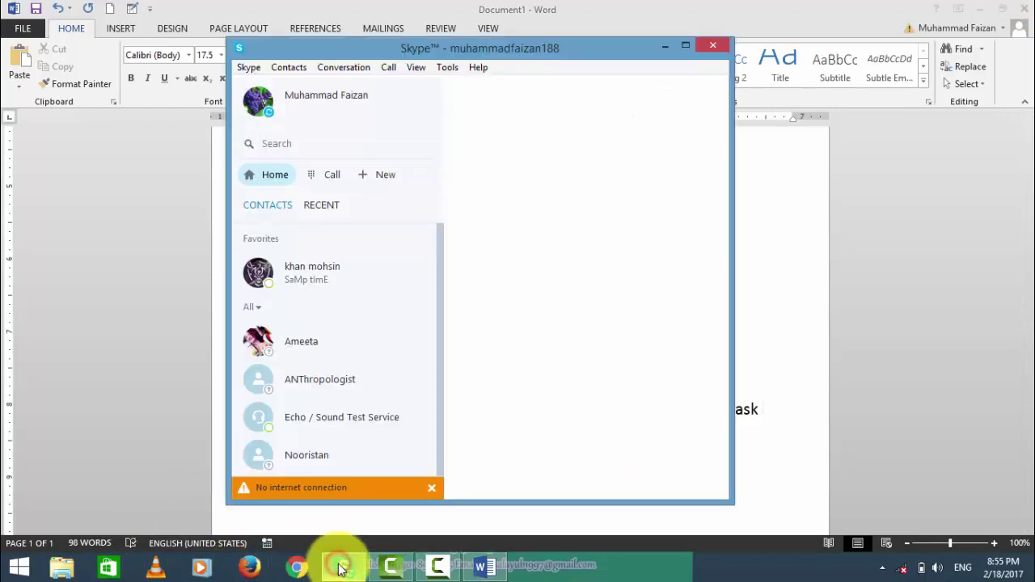
{"action": "left_click", "coordinate": [718, 47]}
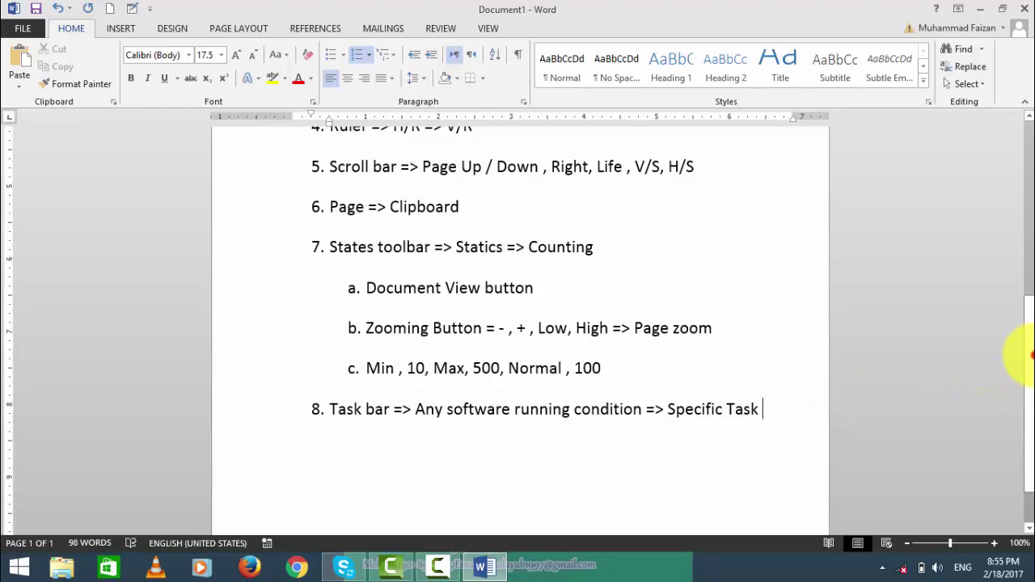
Step: Scroll to the top of the outline and place the cursor in the Quick Accessing Toolbar line
{"action": "left_click_drag", "start_coordinate": [1029, 354], "coordinate": [1026, 139]}
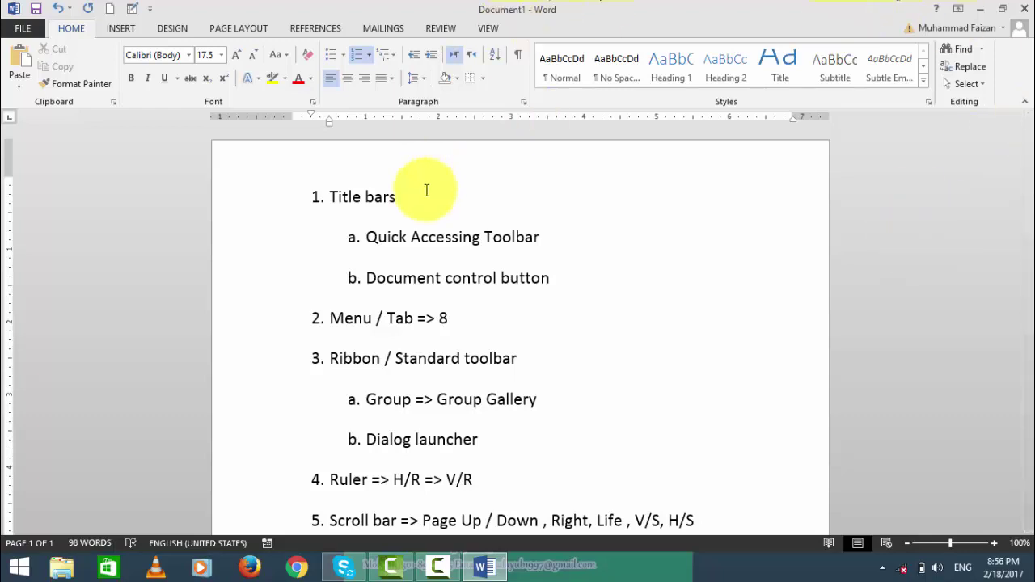
{"action": "left_click", "coordinate": [453, 220]}
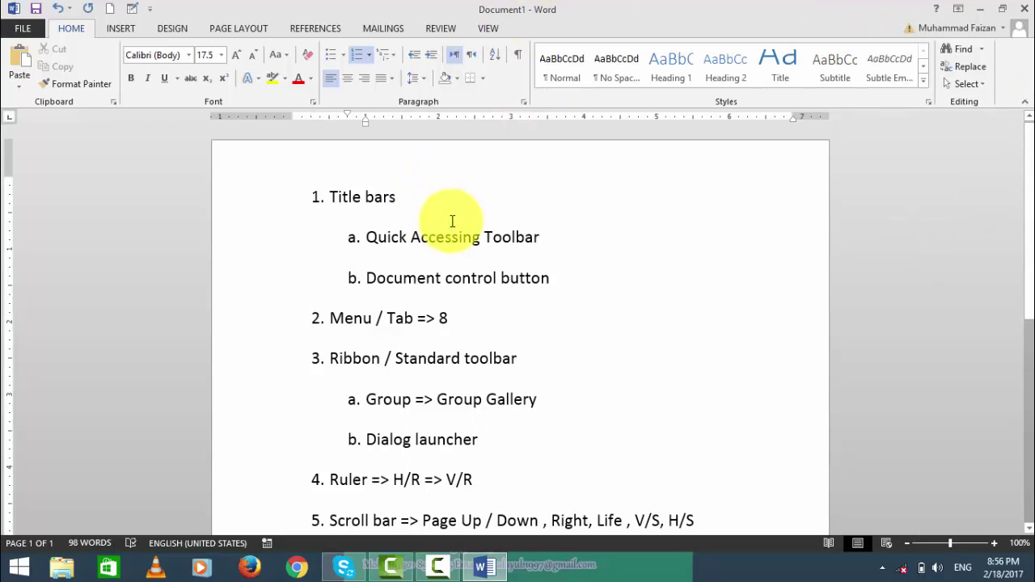
Step: Delete the whole outline, including the leftover list number, and set the font colour to Automatic
{"action": "key", "text": "ctrl+a"}
{"action": "key", "text": "BackSpace"}
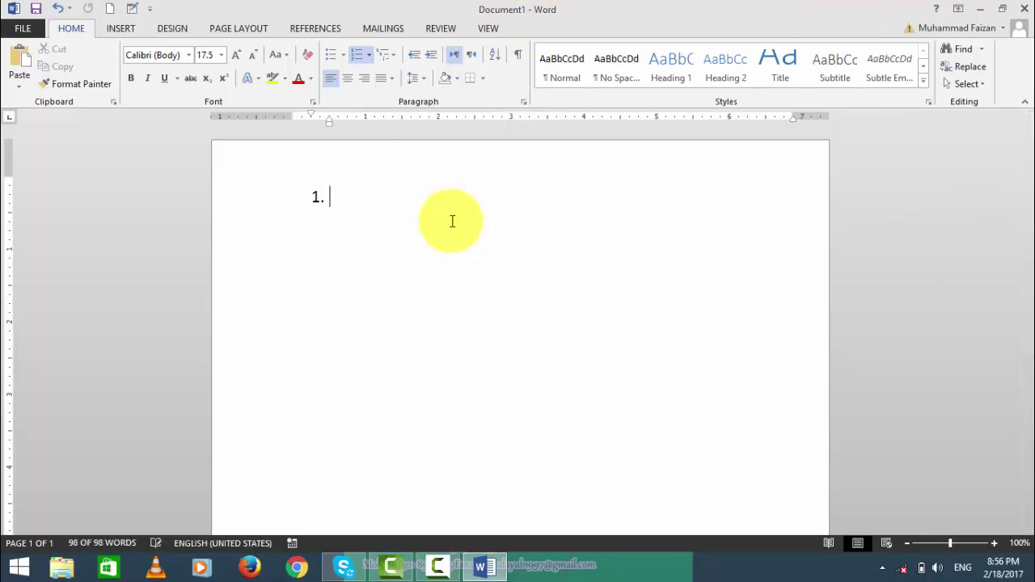
{"action": "key", "text": "BackSpace"}
{"action": "key", "text": "BackSpace"}
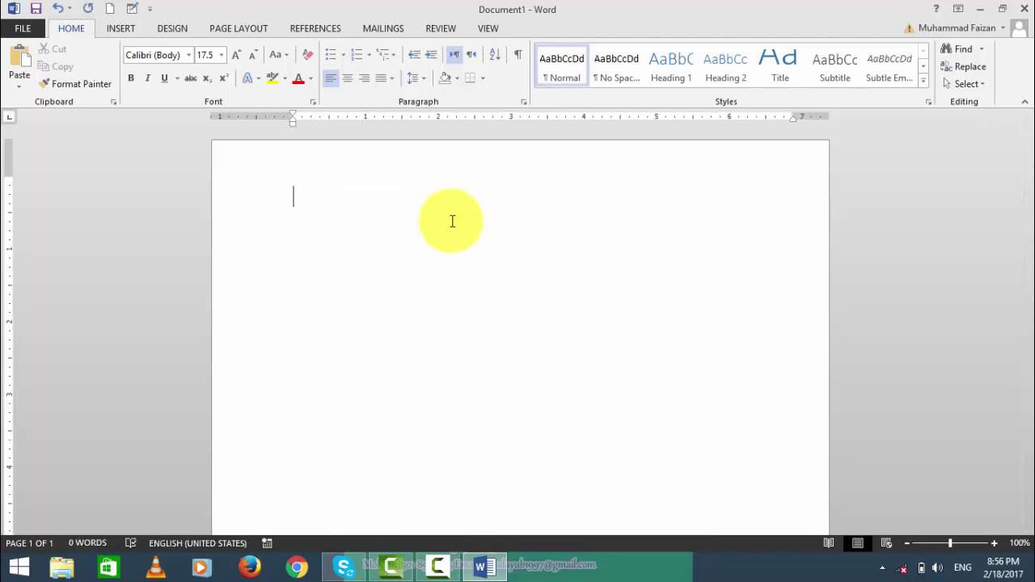
{"action": "left_click", "coordinate": [298, 77]}
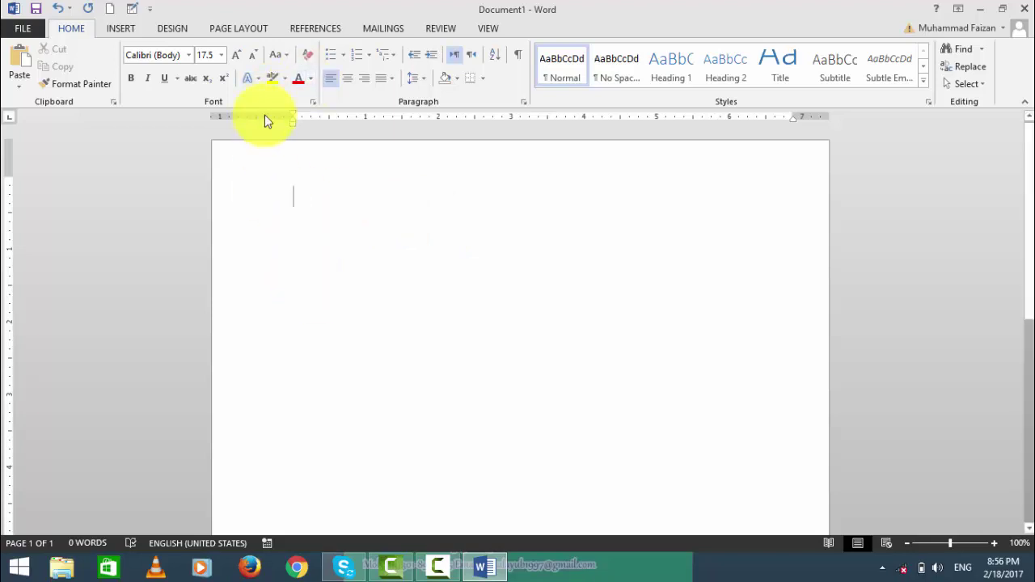
{"action": "left_click", "coordinate": [311, 77]}
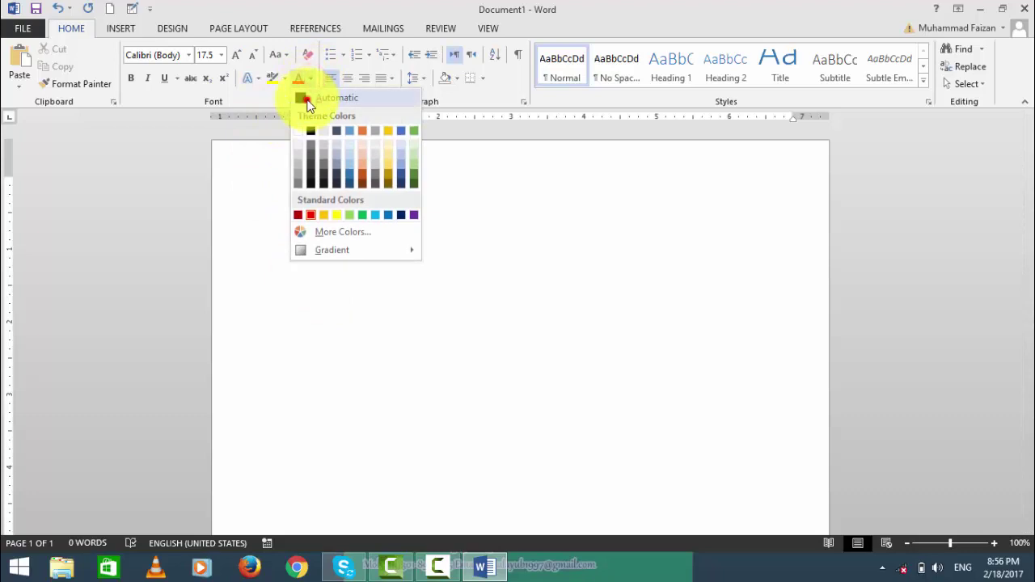
{"action": "left_click", "coordinate": [300, 97]}
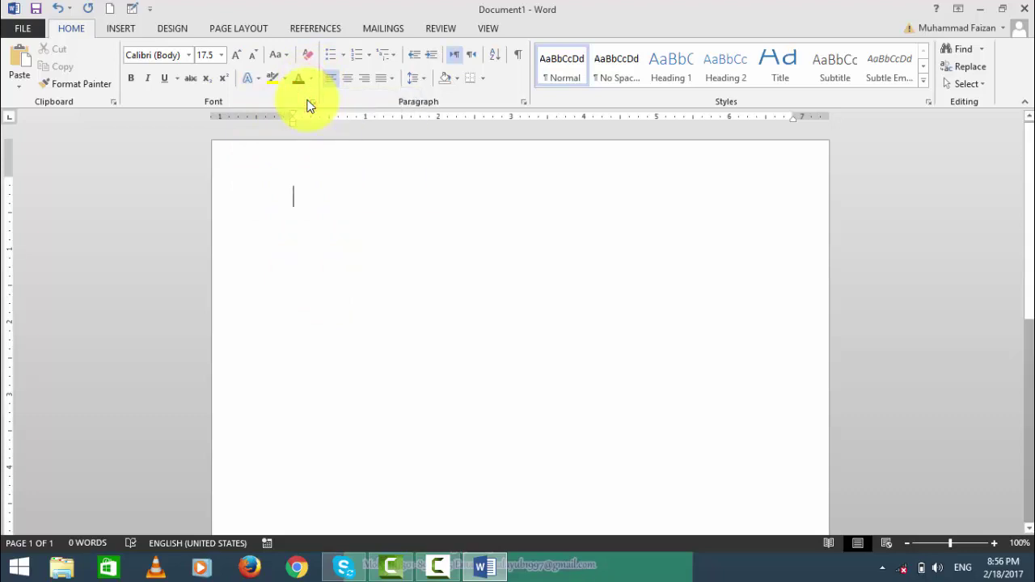
Step: Type 'This is a book', colour it red, then light blue, then delete it
{"action": "type", "text": "This is "}
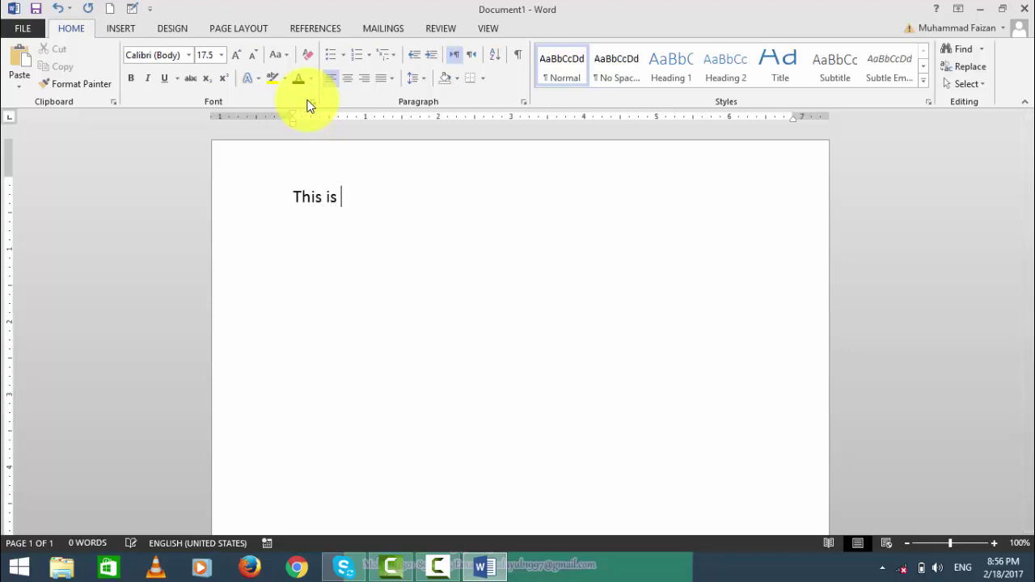
{"action": "type", "text": "a book"}
{"action": "key", "text": "ctrl+a"}
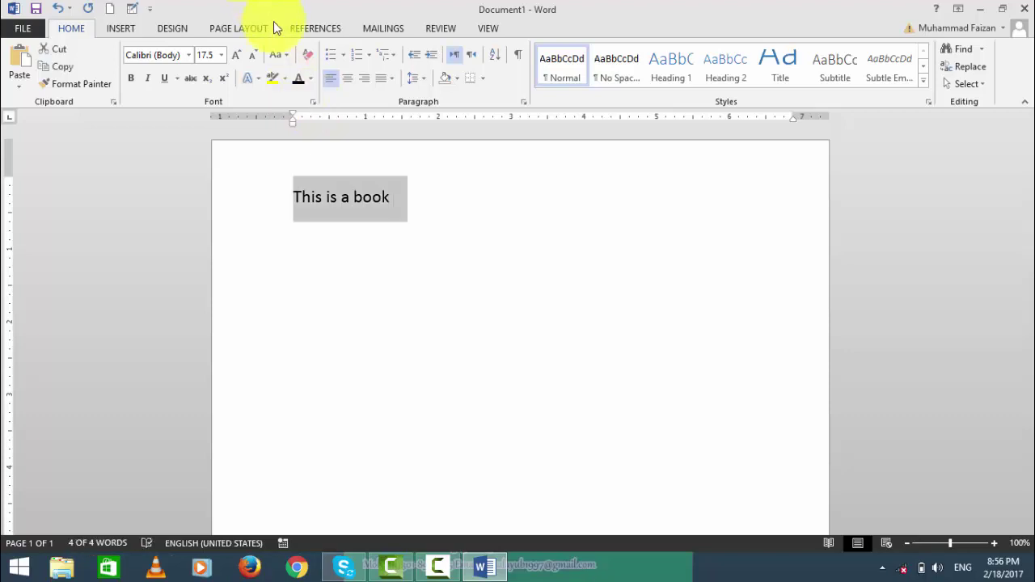
{"action": "left_click", "coordinate": [310, 74]}
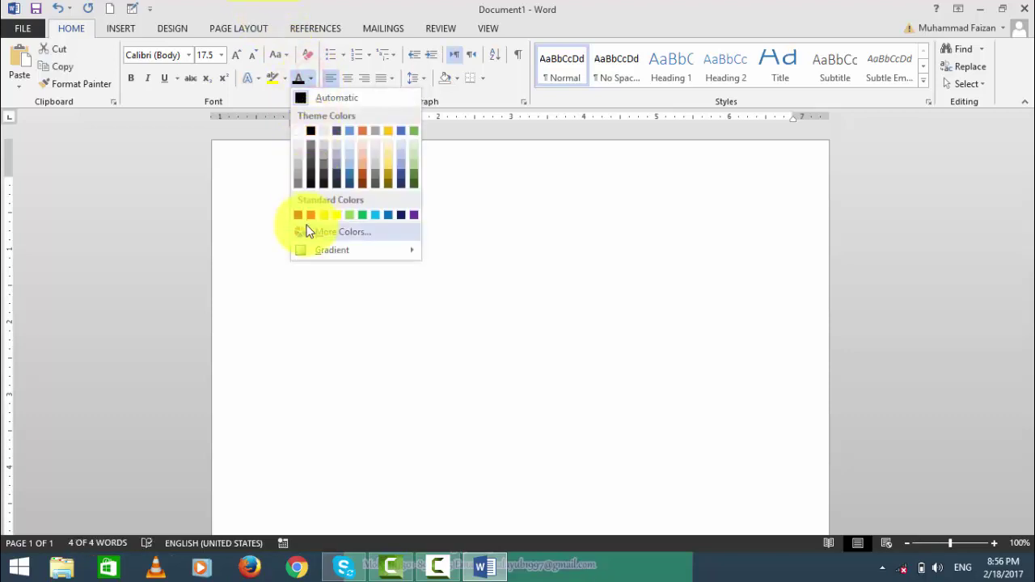
{"action": "left_click", "coordinate": [309, 216]}
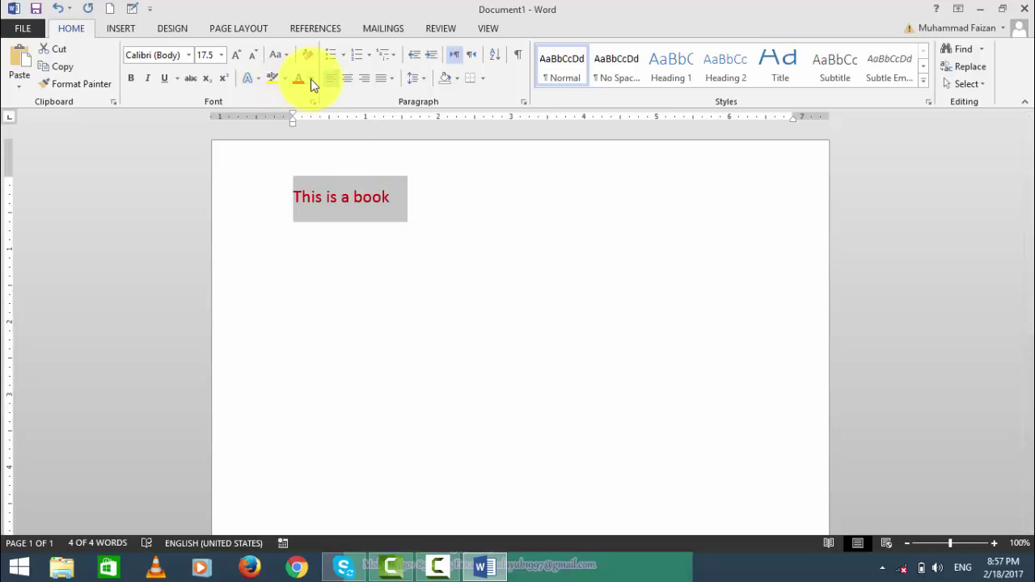
{"action": "left_click", "coordinate": [311, 81]}
{"action": "left_click", "coordinate": [377, 214]}
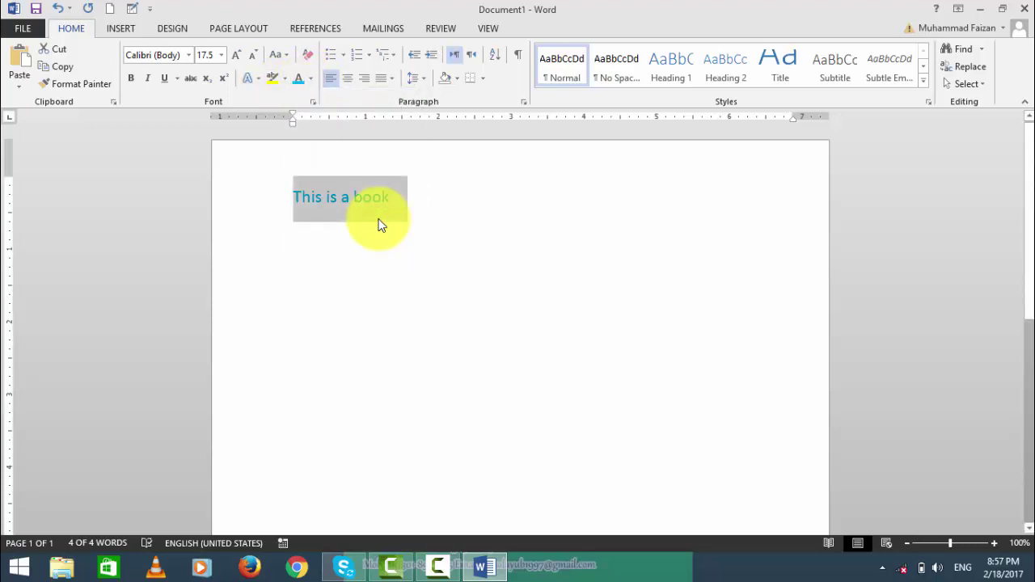
{"action": "key", "text": "Delete"}
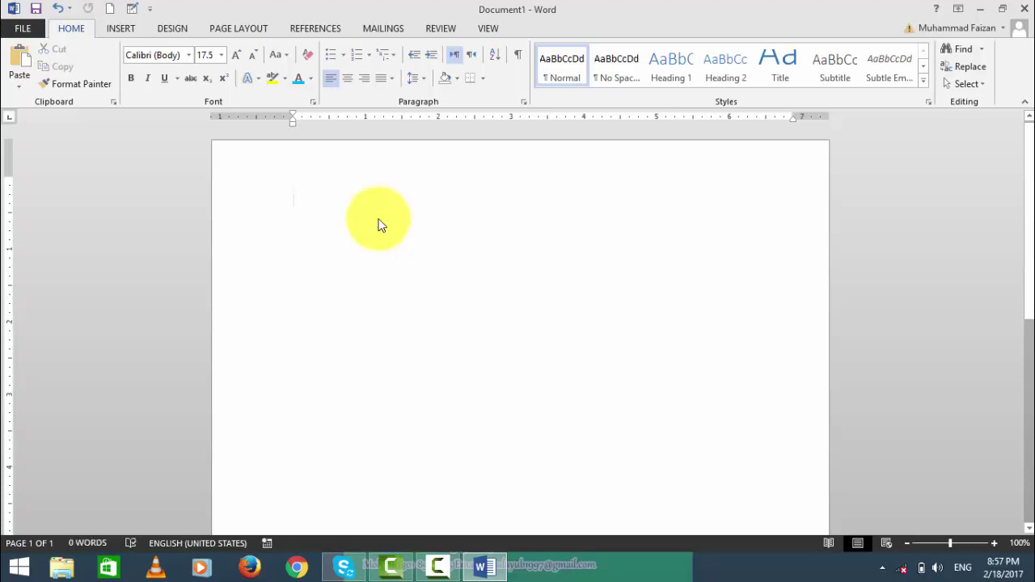
Step: Enter =rand() to generate five sample paragraphs, then zoom the page out to 90%
{"action": "left_click", "coordinate": [298, 78]}
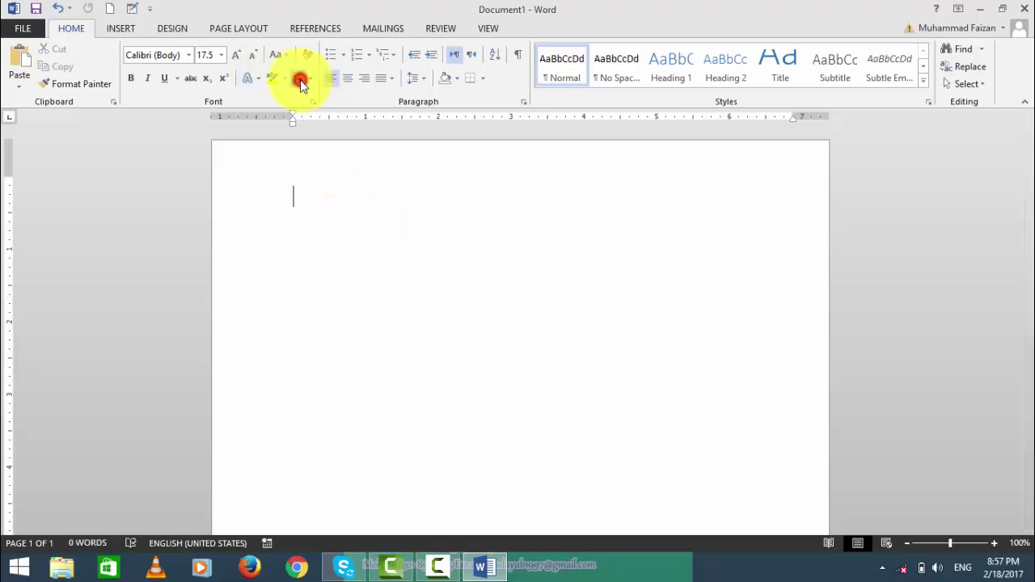
{"action": "left_click", "coordinate": [306, 189]}
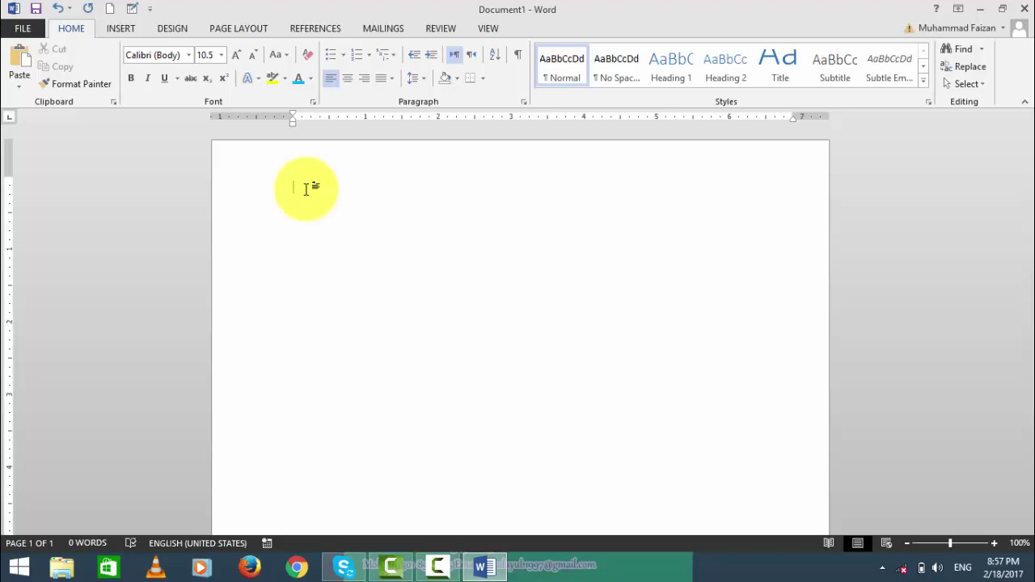
{"action": "type", "text": "="}
{"action": "left_click", "coordinate": [995, 543]}
{"action": "left_click", "coordinate": [995, 543]}
{"action": "left_click", "coordinate": [995, 543]}
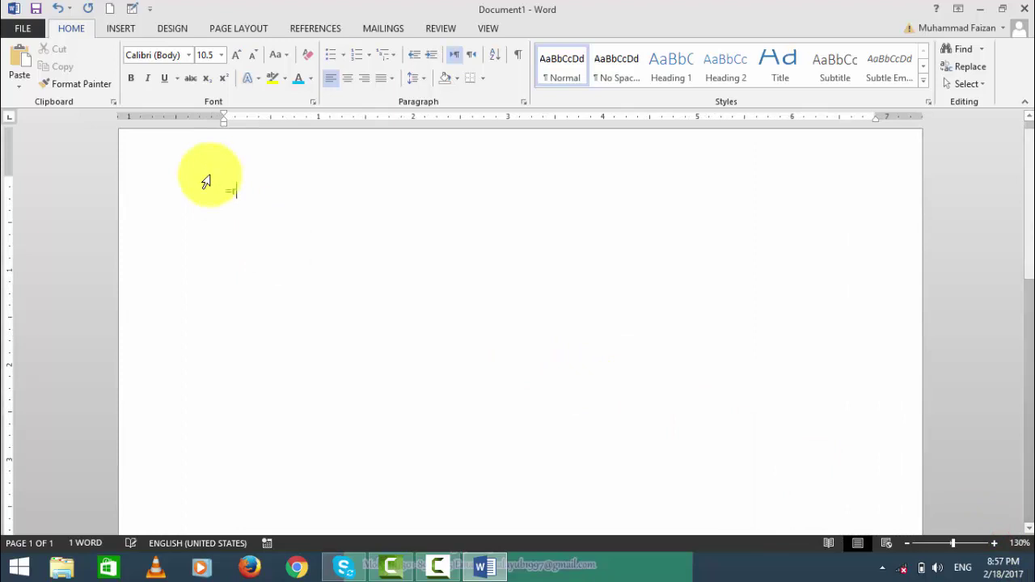
{"action": "type", "text": "rand"}
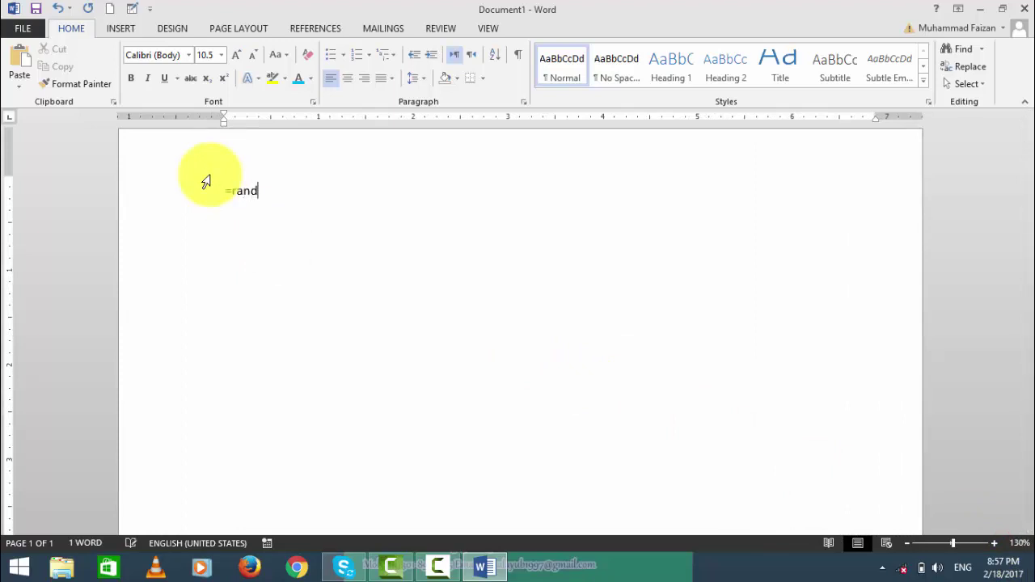
{"action": "type", "text": "("}
{"action": "type", "text": ")"}
{"action": "key", "text": "Return"}
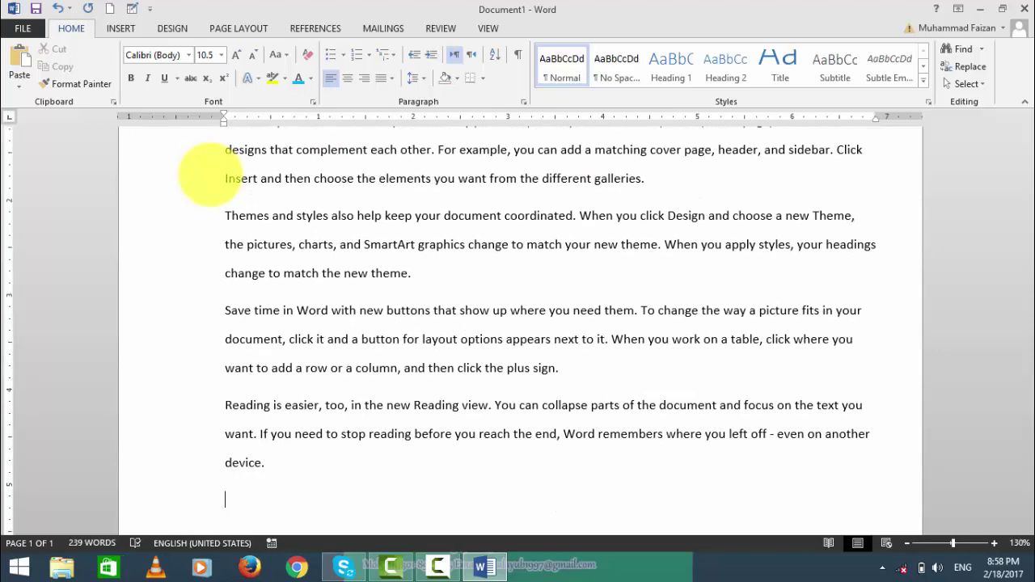
{"action": "left_click", "coordinate": [908, 543]}
{"action": "left_click", "coordinate": [908, 543]}
{"action": "left_click", "coordinate": [908, 543]}
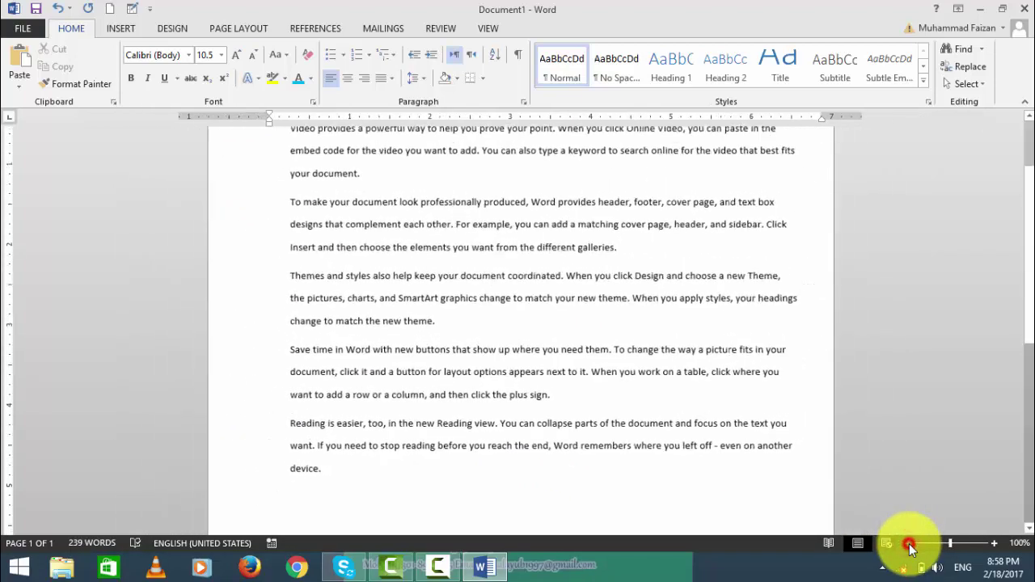
{"action": "left_click", "coordinate": [908, 543]}
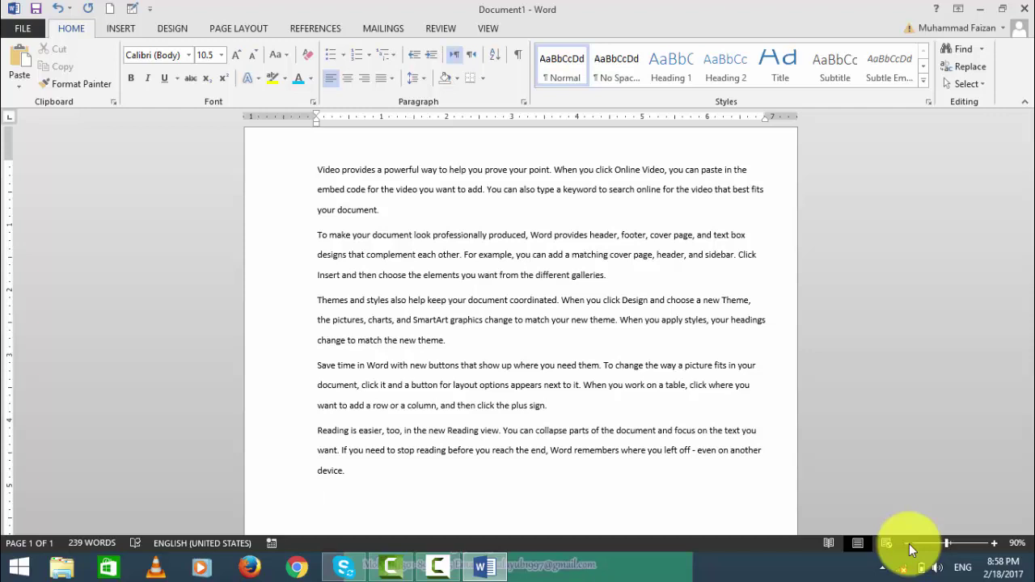
Step: Undo the sample text and expand =rand(1000) into 21 pages of filler
{"action": "key", "text": "ctrl+z"}
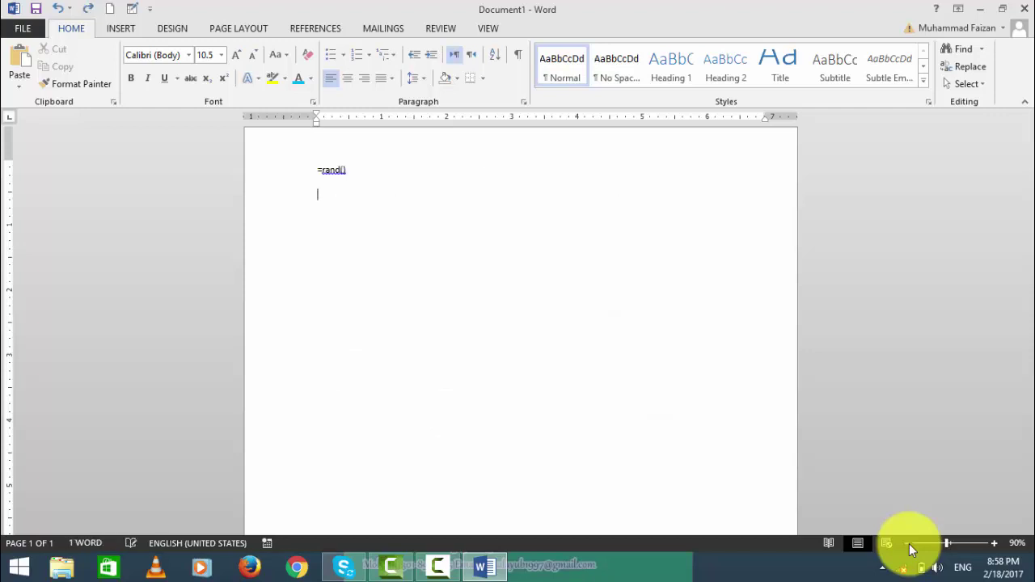
{"action": "left_click", "coordinate": [994, 543]}
{"action": "left_click", "coordinate": [994, 544]}
{"action": "left_click", "coordinate": [994, 543]}
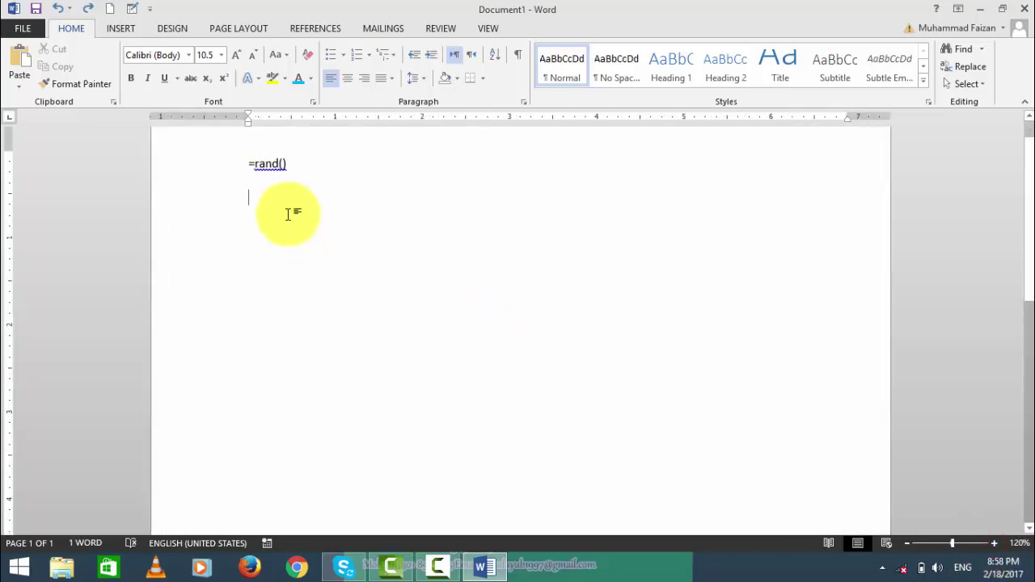
{"action": "left_click", "coordinate": [283, 164]}
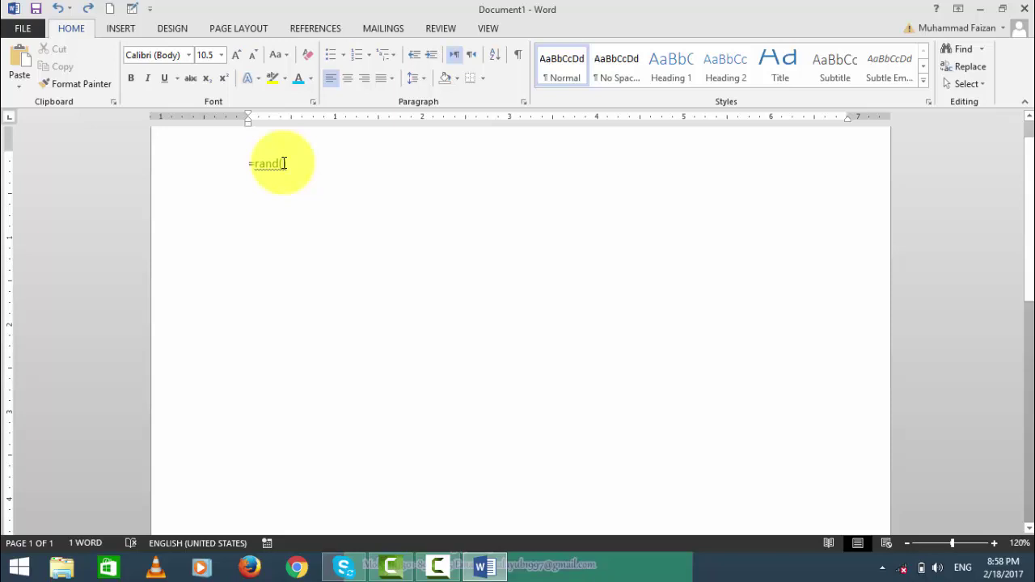
{"action": "type", "text": ")10"}
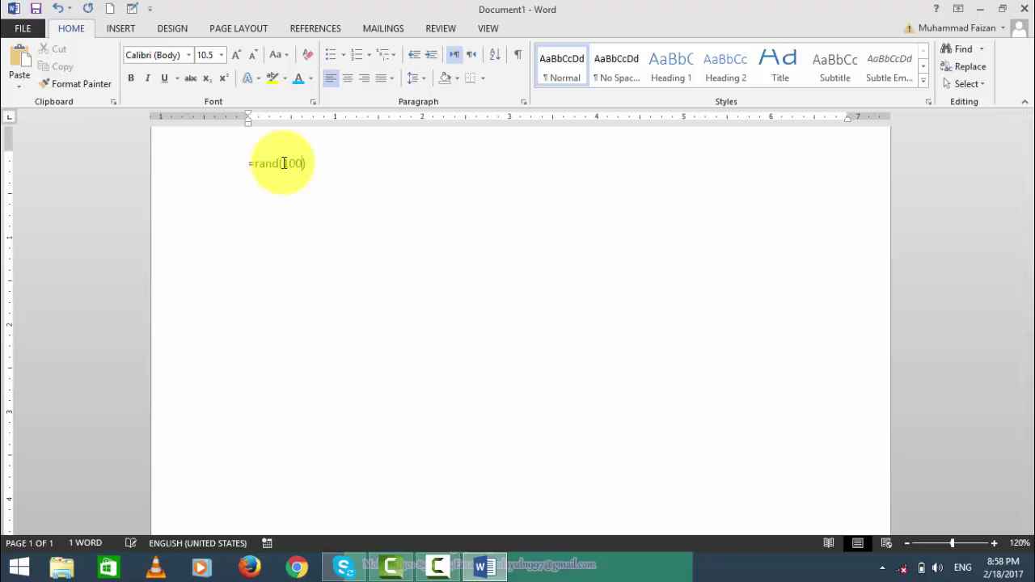
{"action": "type", "text": "00"}
{"action": "key", "text": "Return"}
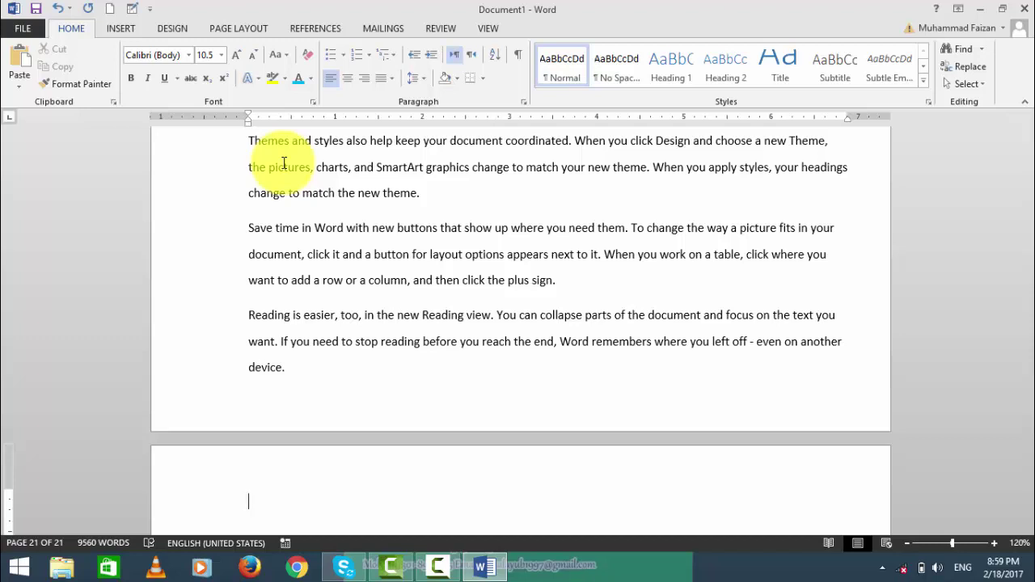
Step: Undo the 21-page filler, edit the =rand formula line and expand it again
{"action": "key", "text": "ctrl+z"}
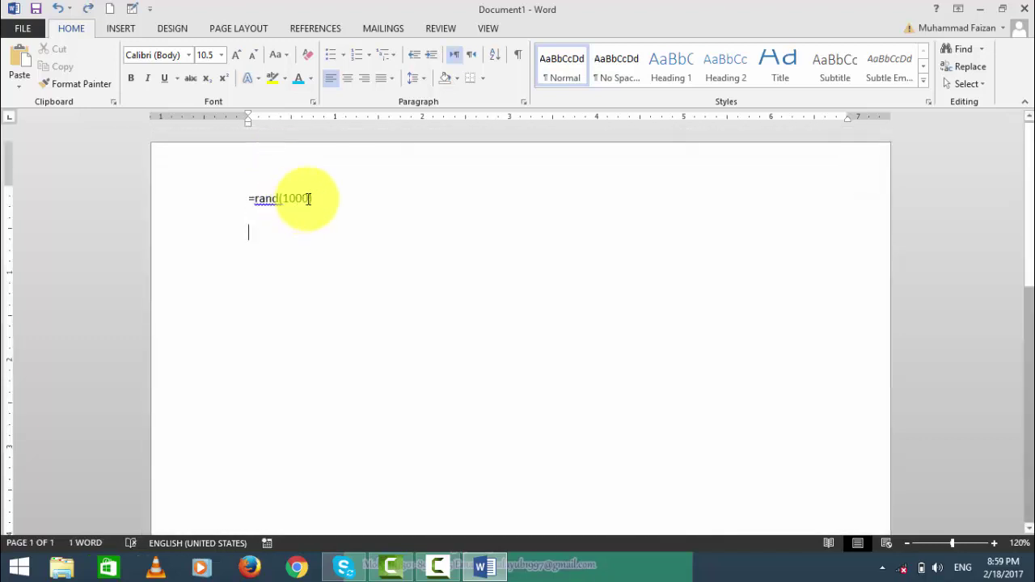
{"action": "left_click", "coordinate": [308, 198]}
{"action": "type", "text": "0)"}
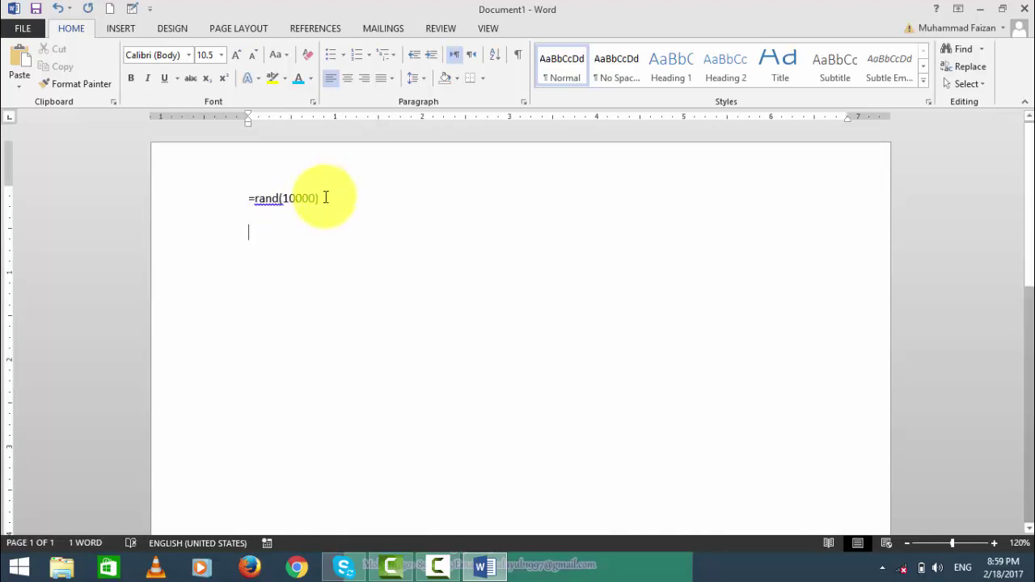
{"action": "left_click", "coordinate": [324, 198]}
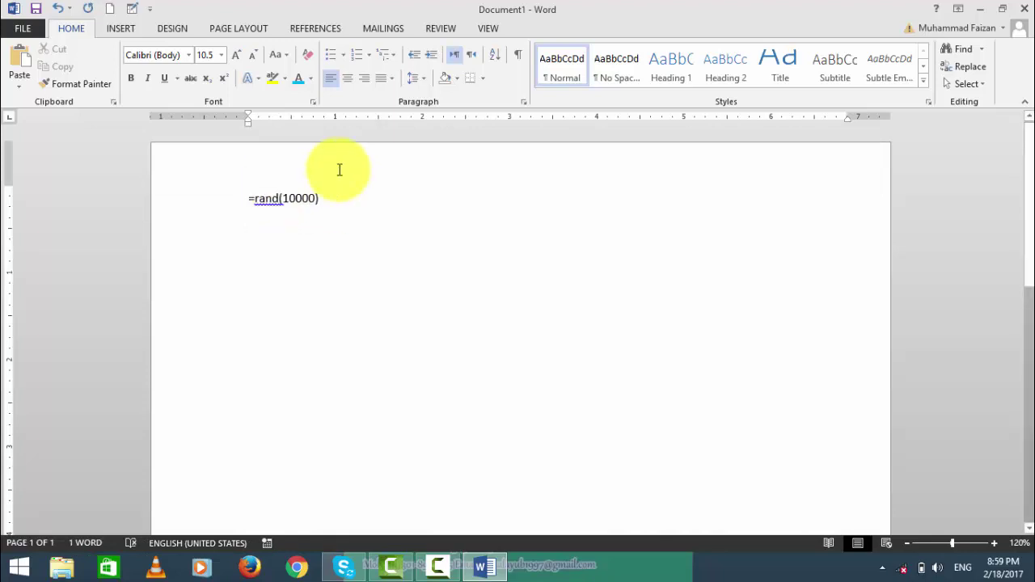
{"action": "left_click", "coordinate": [317, 198]}
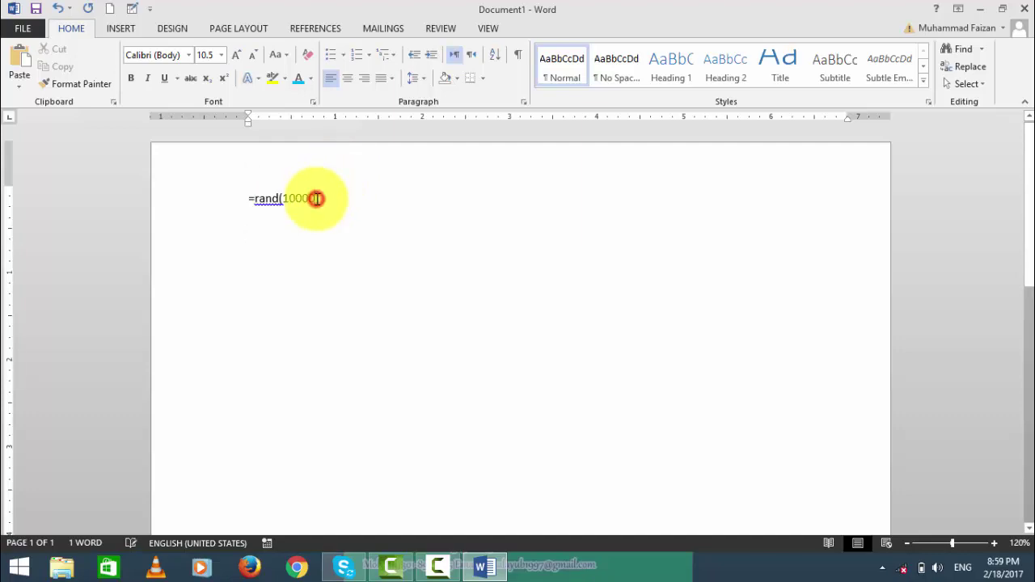
{"action": "key", "text": "BackSpace"}
{"action": "key", "text": "Return"}
{"action": "key", "text": "BackSpace"}
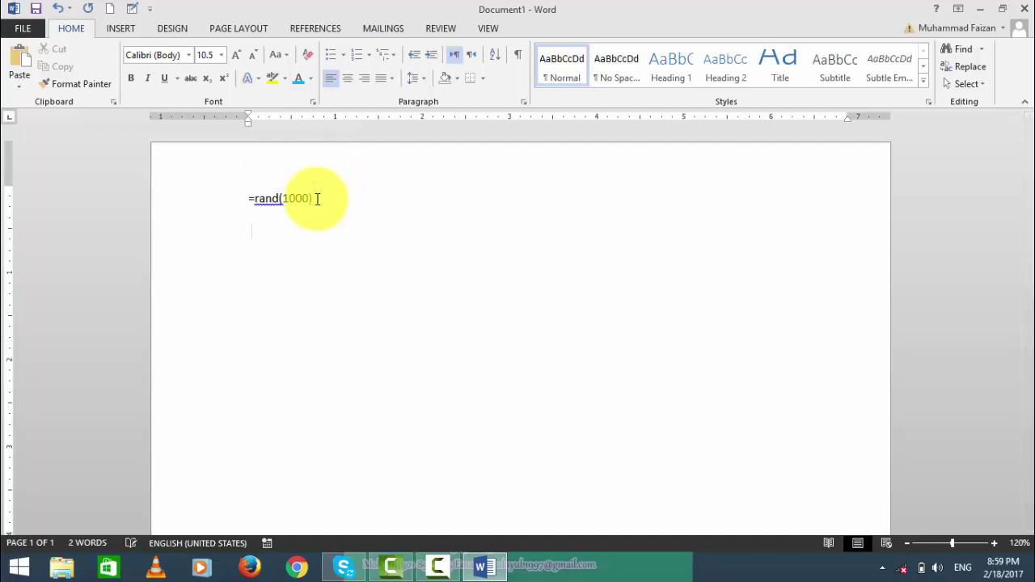
{"action": "key", "text": "Return"}
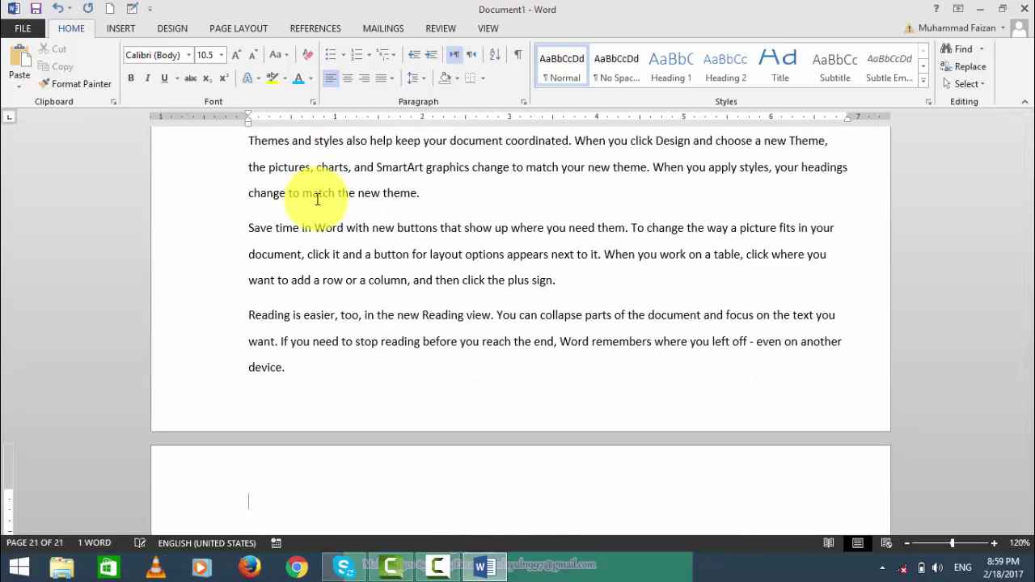
Step: Undo again and change the formula to =rand(2) to produce two sample paragraphs
{"action": "key", "text": "ctrl+z"}
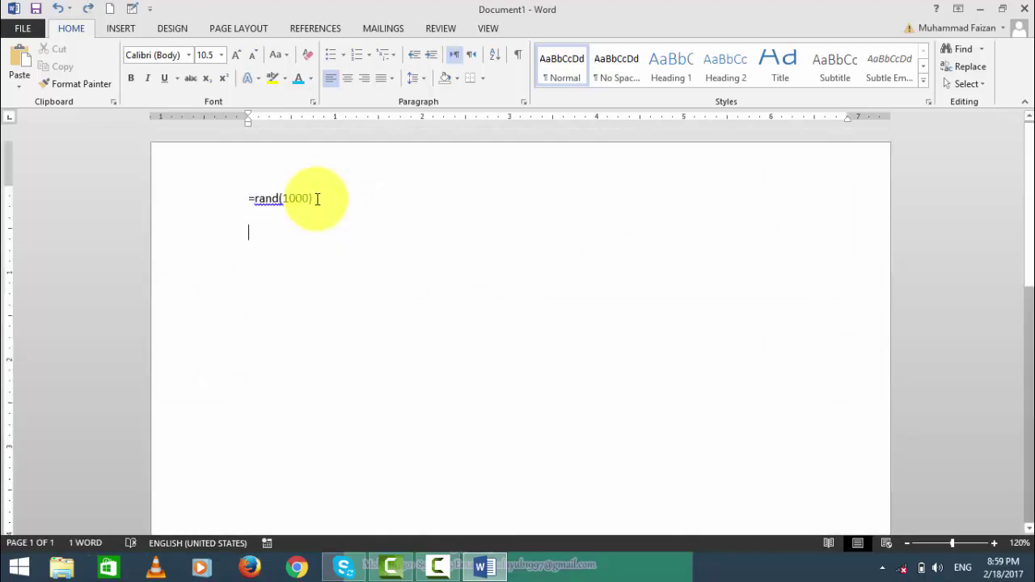
{"action": "left_click", "coordinate": [314, 199]}
{"action": "key", "text": "BackSpace"}
{"action": "key", "text": "BackSpace"}
{"action": "key", "text": "BackSpace"}
{"action": "key", "text": "BackSpace"}
{"action": "key", "text": "BackSpace"}
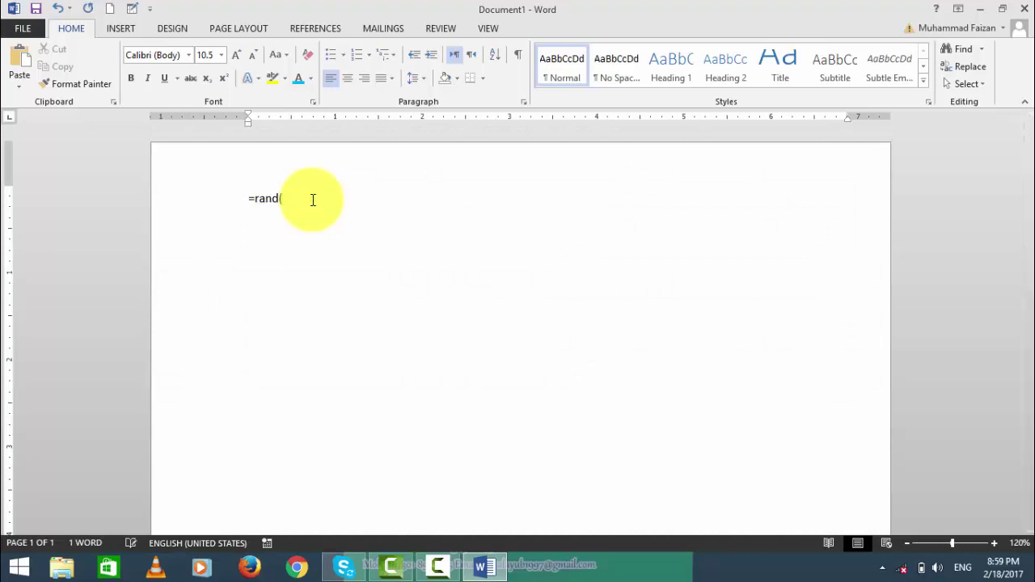
{"action": "type", "text": "2"}
{"action": "type", "text": ")"}
{"action": "key", "text": "Return"}
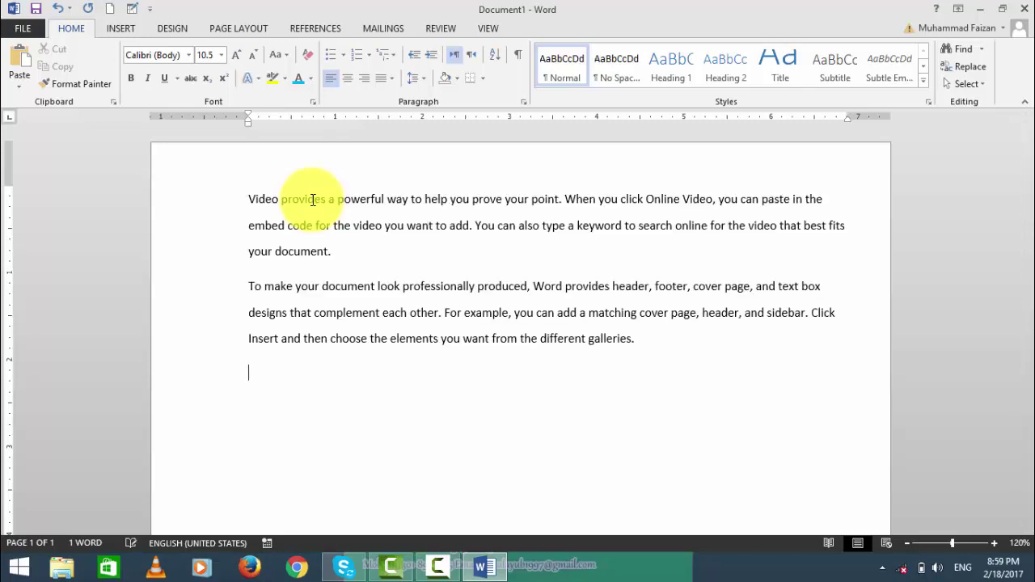
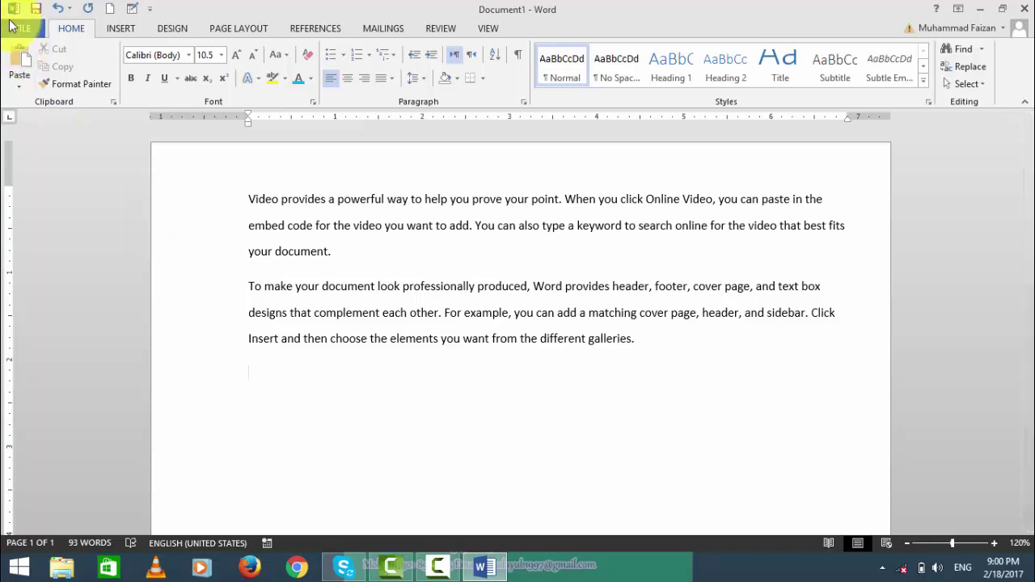
Step: Look over the Protect Document options under File > Info, then return to the document
{"action": "left_click", "coordinate": [21, 28]}
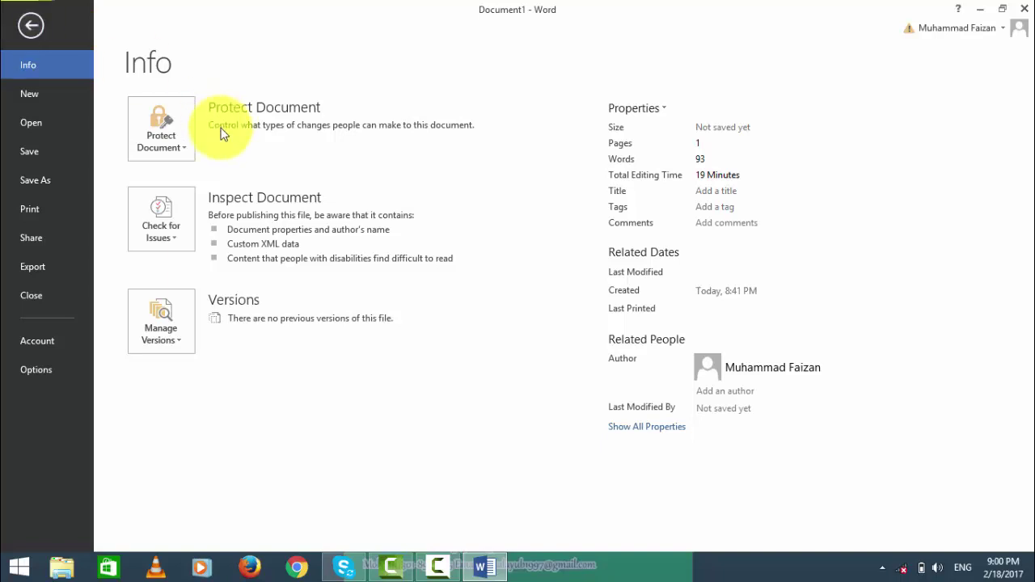
{"action": "left_click", "coordinate": [149, 126]}
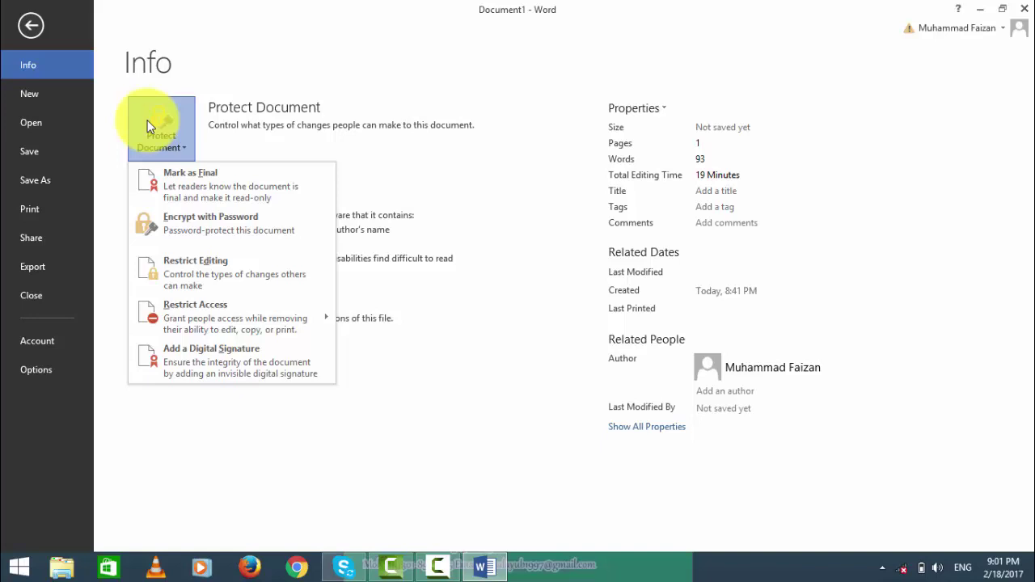
{"action": "left_click", "coordinate": [147, 120]}
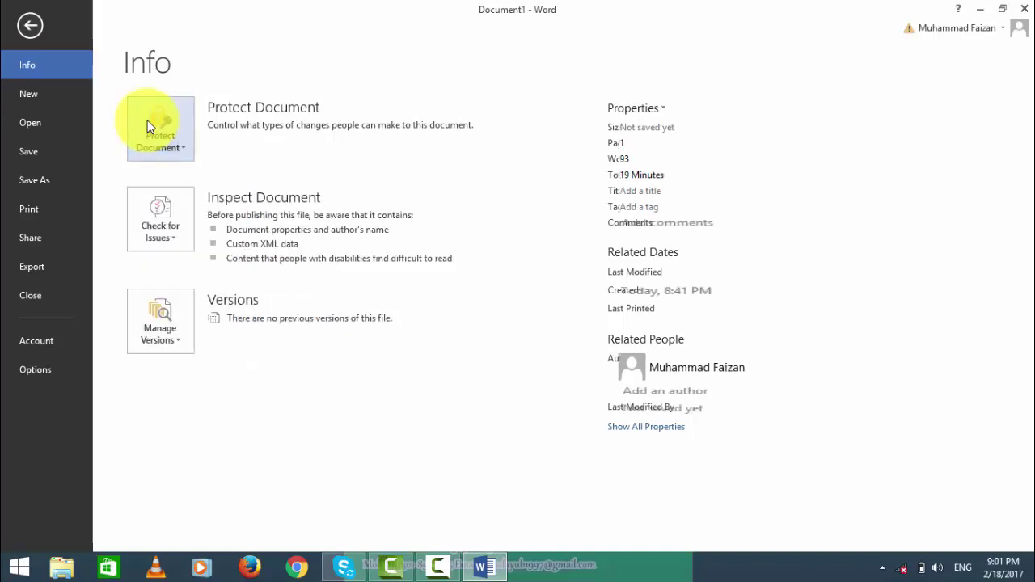
{"action": "key", "text": "Escape"}
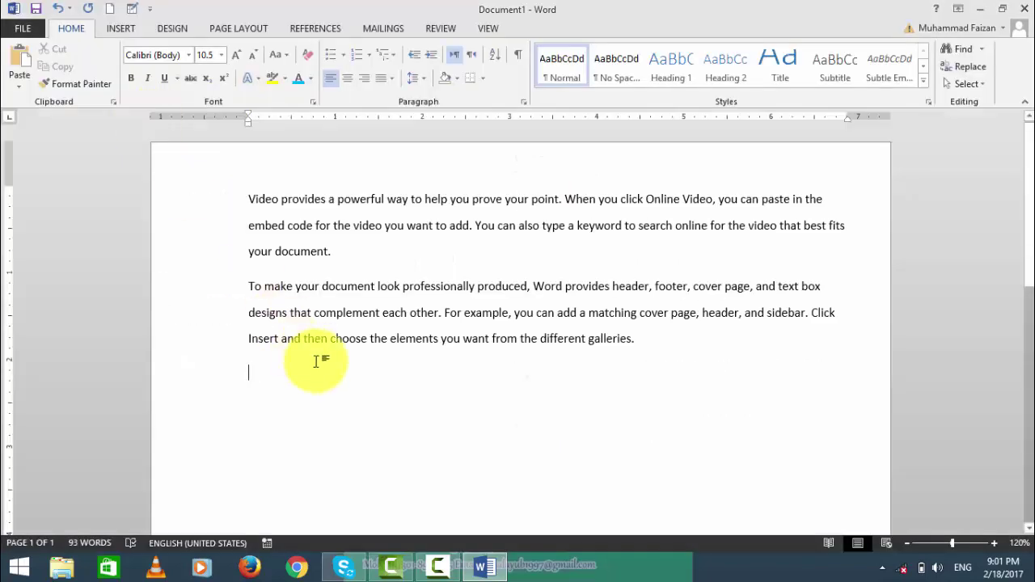
Step: Type the note 'Mark is final => Read mode , No changing' on the empty line
{"action": "type", "text": "mar"}
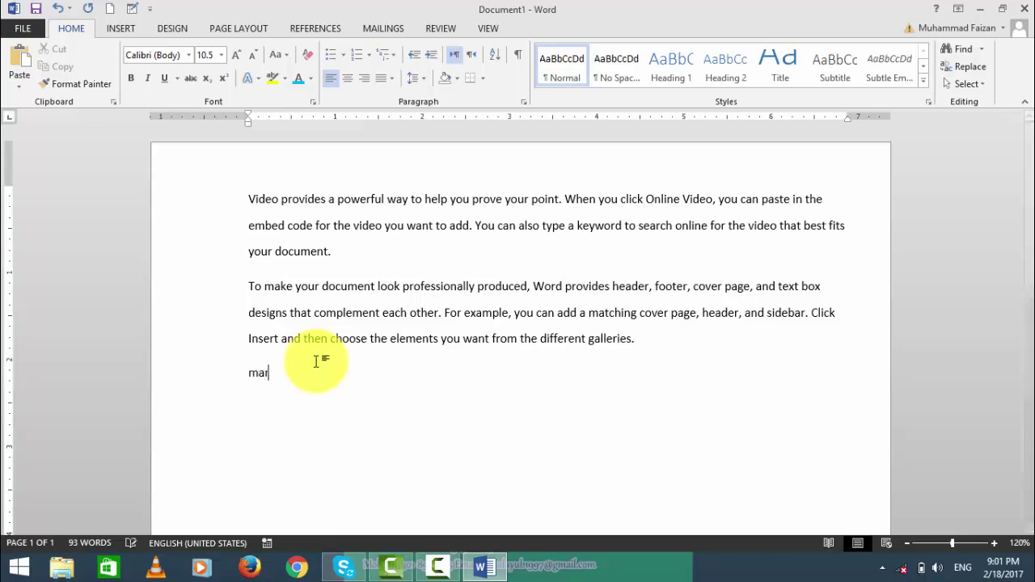
{"action": "type", "text": "k is f"}
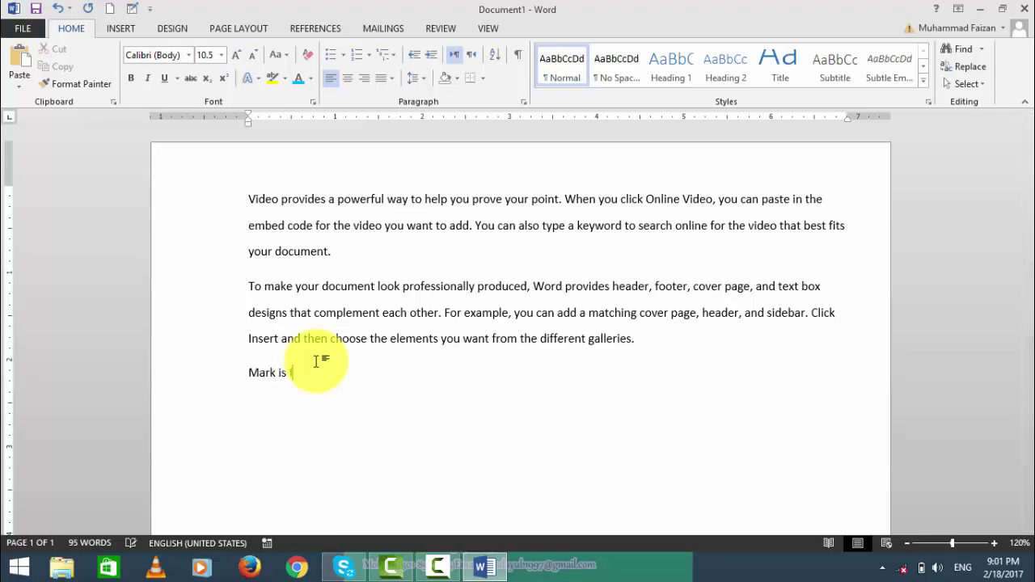
{"action": "type", "text": "inal ="}
{"action": "type", "text": "> Read"}
{"action": "type", "text": " mode"}
{"action": "type", "text": " , No "}
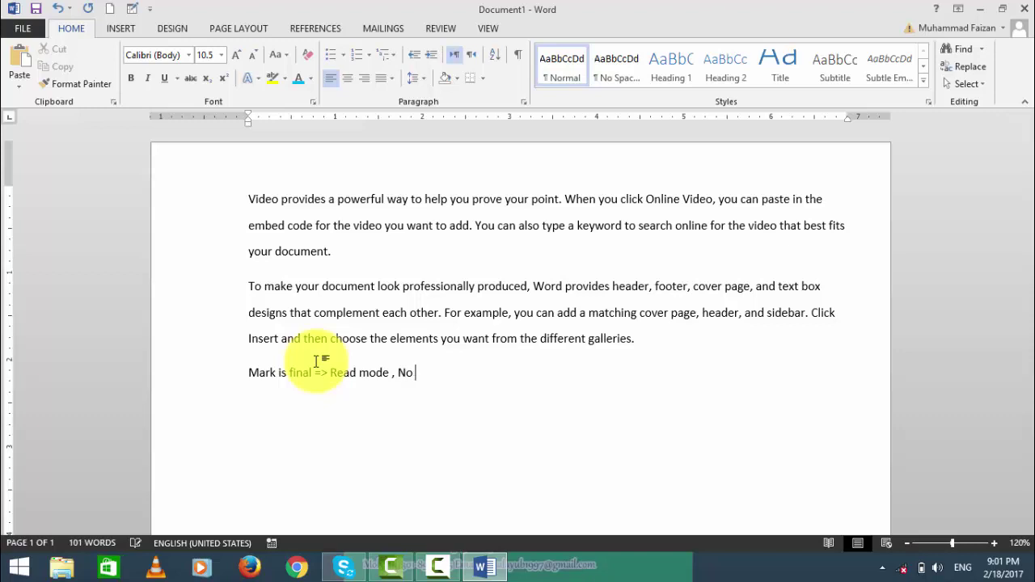
{"action": "type", "text": "chan"}
{"action": "key", "text": "BackSpace"}
{"action": "key", "text": "BackSpace"}
{"action": "key", "text": "BackSpace"}
{"action": "type", "text": "an"}
{"action": "type", "text": "ging ,"}
{"action": "type", "text": " No"}
{"action": "key", "text": "BackSpace"}
{"action": "key", "text": "BackSpace"}
{"action": "key", "text": "BackSpace"}
{"action": "key", "text": "BackSpace"}
{"action": "key", "text": "BackSpace"}
{"action": "key", "text": "BackSpace"}
Step: Select and delete all the text, then undo to restore it
{"action": "key", "text": "ctrl+a"}
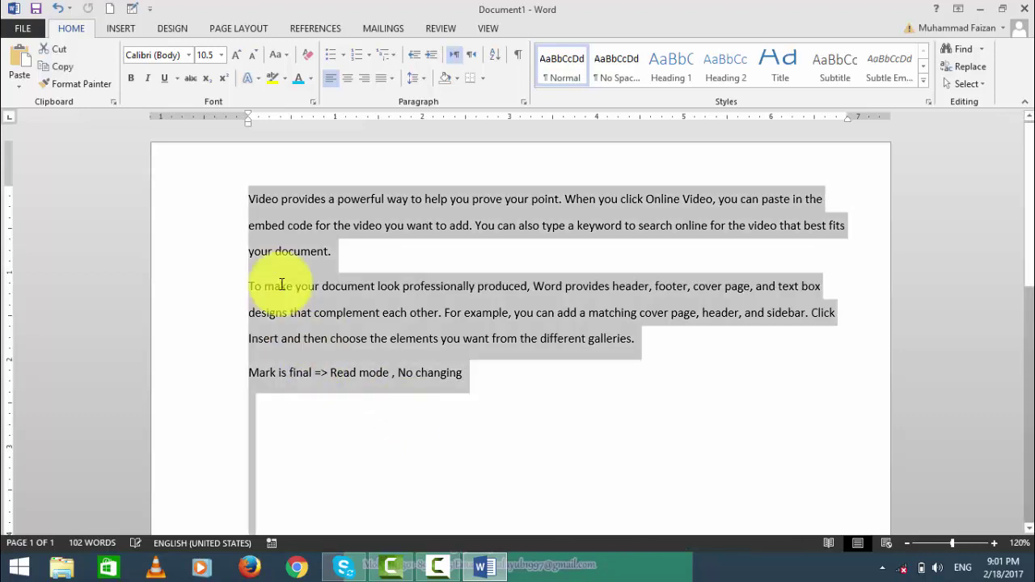
{"action": "key", "text": "Delete"}
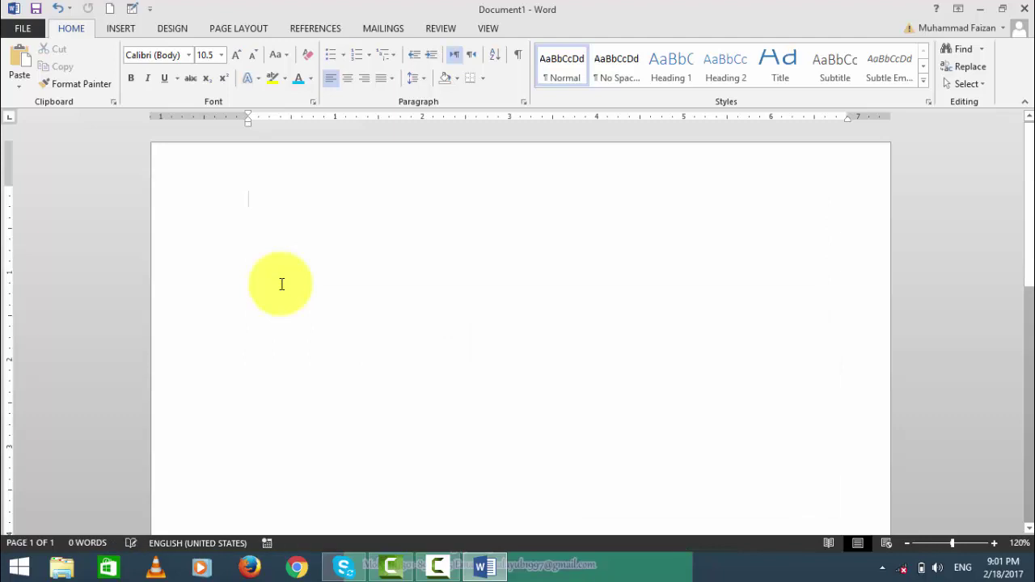
{"action": "key", "text": "ctrl+z"}
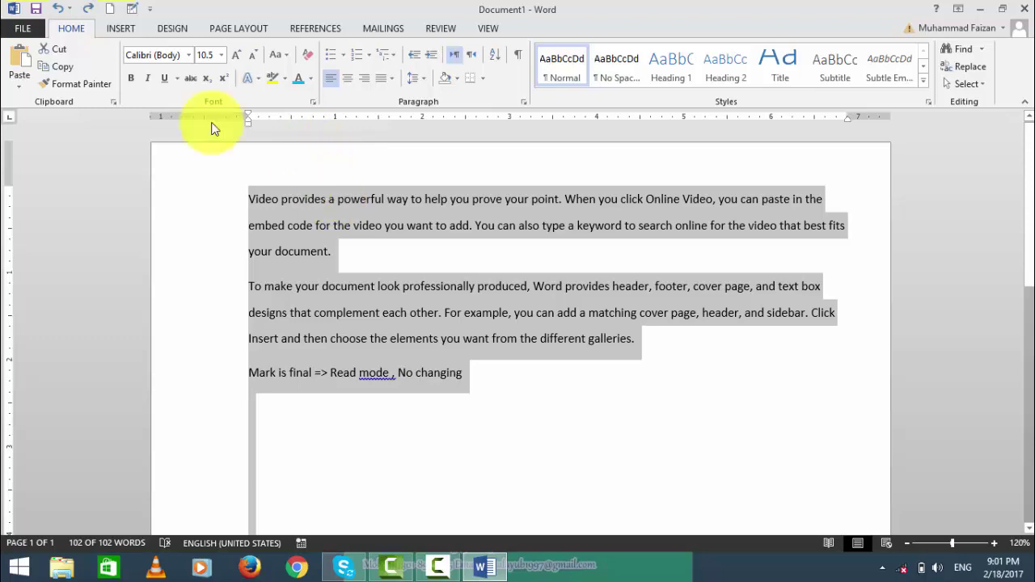
Step: Mark the document as final via File > Info > Protect Document and confirm
{"action": "left_click", "coordinate": [17, 27]}
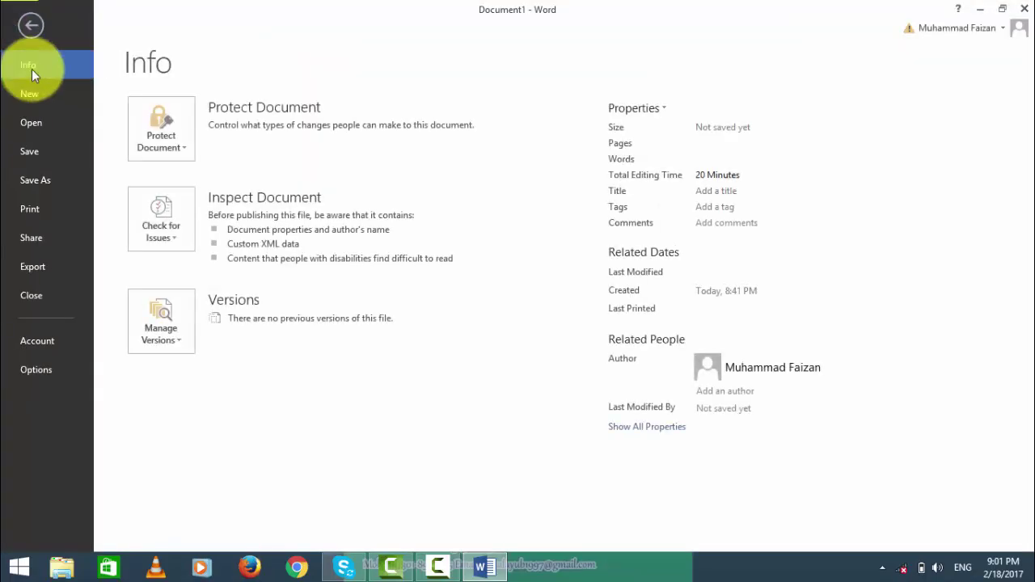
{"action": "left_click", "coordinate": [125, 130]}
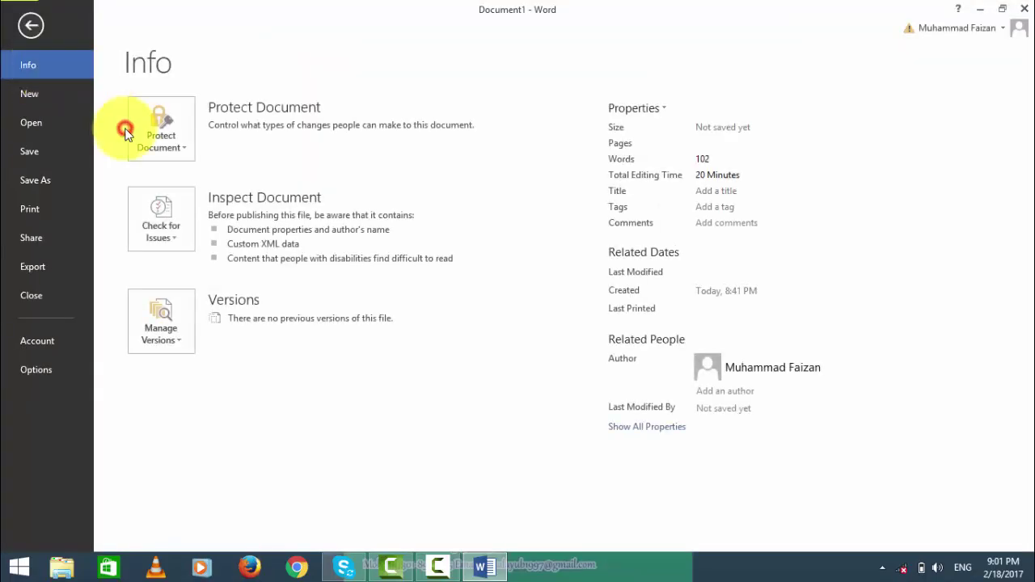
{"action": "left_click", "coordinate": [169, 138]}
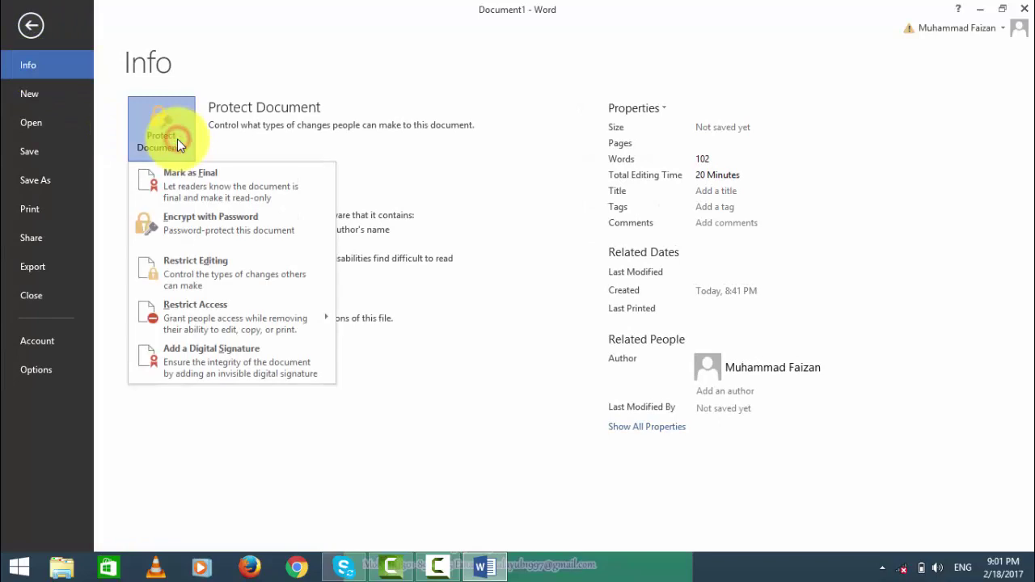
{"action": "left_click", "coordinate": [191, 190]}
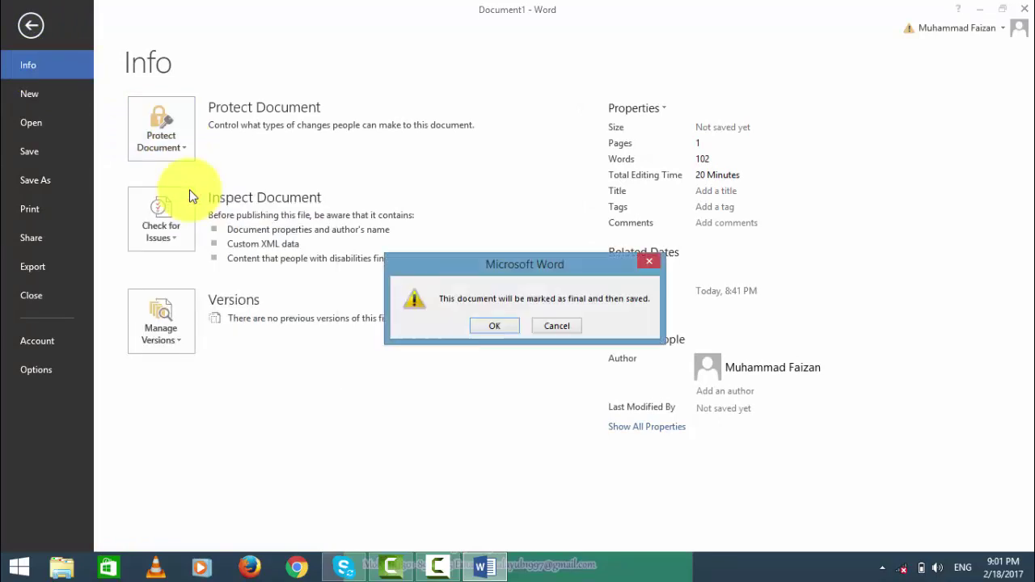
{"action": "left_click", "coordinate": [492, 333]}
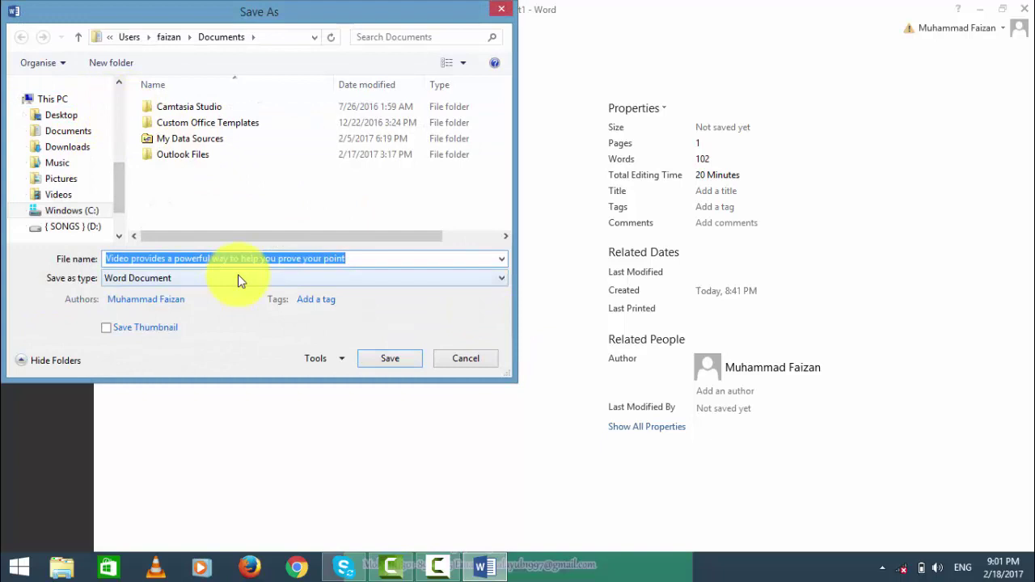
Step: Save the document under the new file name Salman
{"action": "type", "text": "S"}
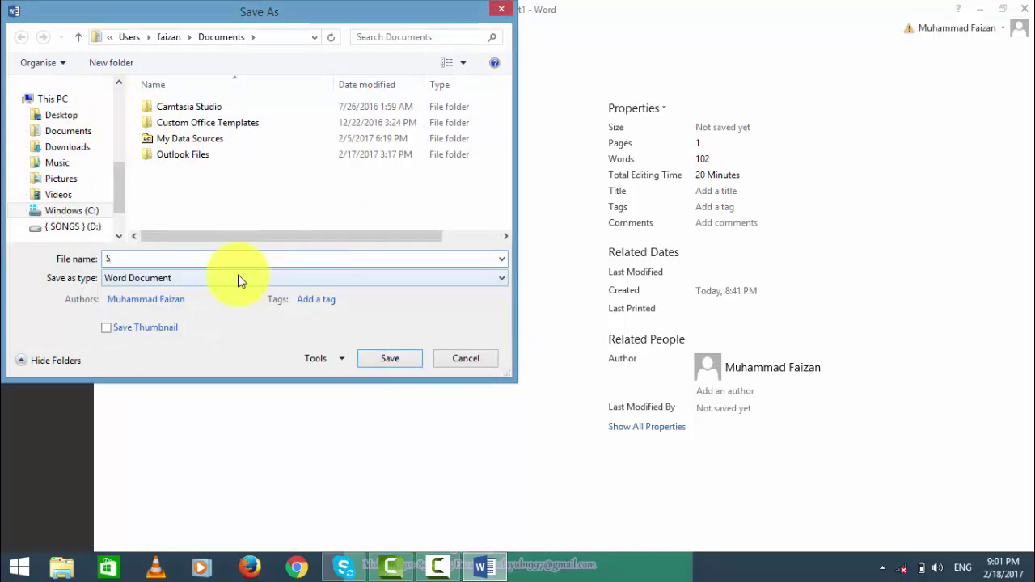
{"action": "type", "text": "alar"}
{"action": "key", "text": "BackSpace"}
{"action": "key", "text": "BackSpace"}
{"action": "type", "text": "man"}
{"action": "key", "text": "ctrl+a"}
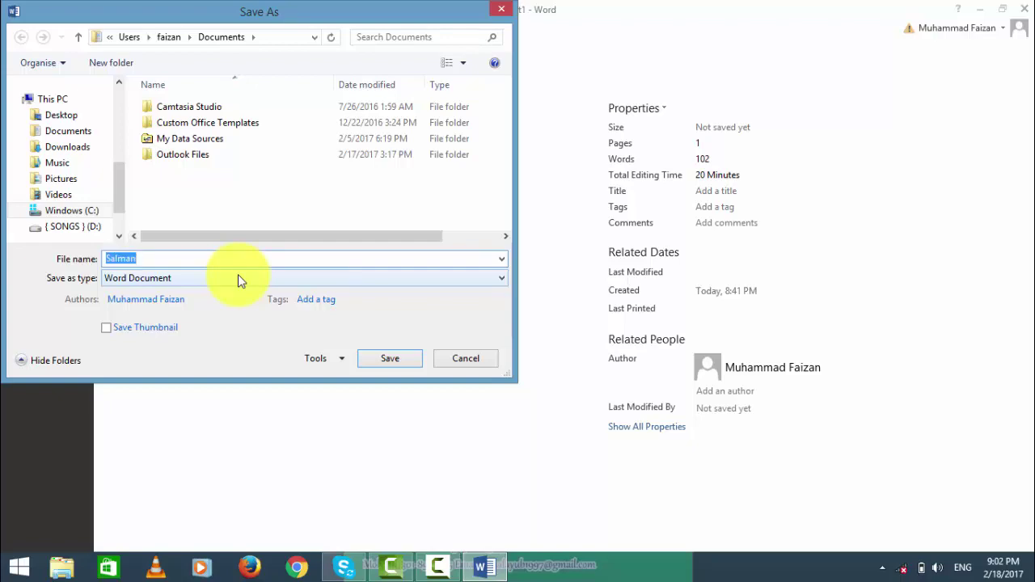
{"action": "key", "text": "Return"}
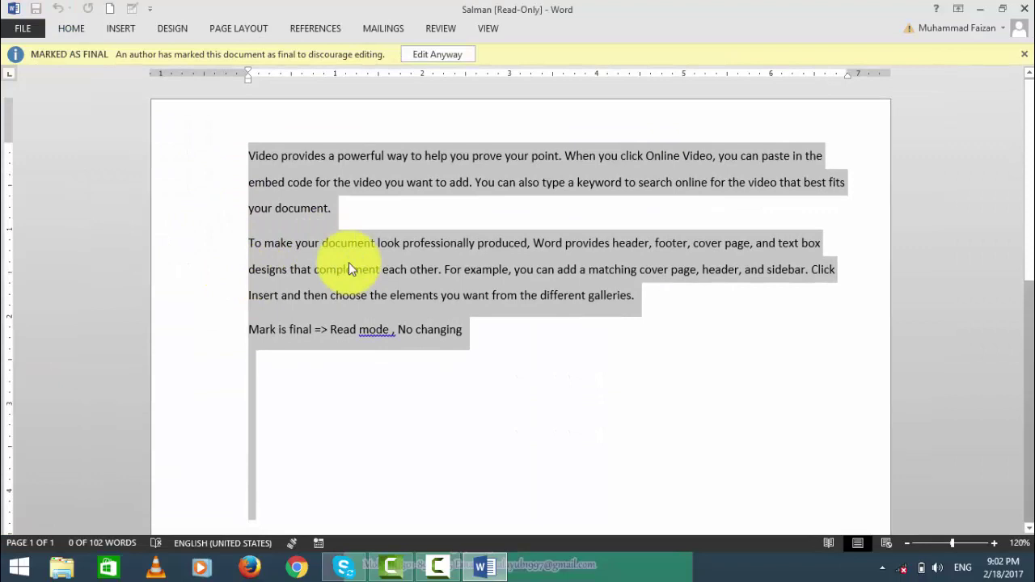
{"action": "key", "text": "Delete"}
{"action": "key", "text": "Delete"}
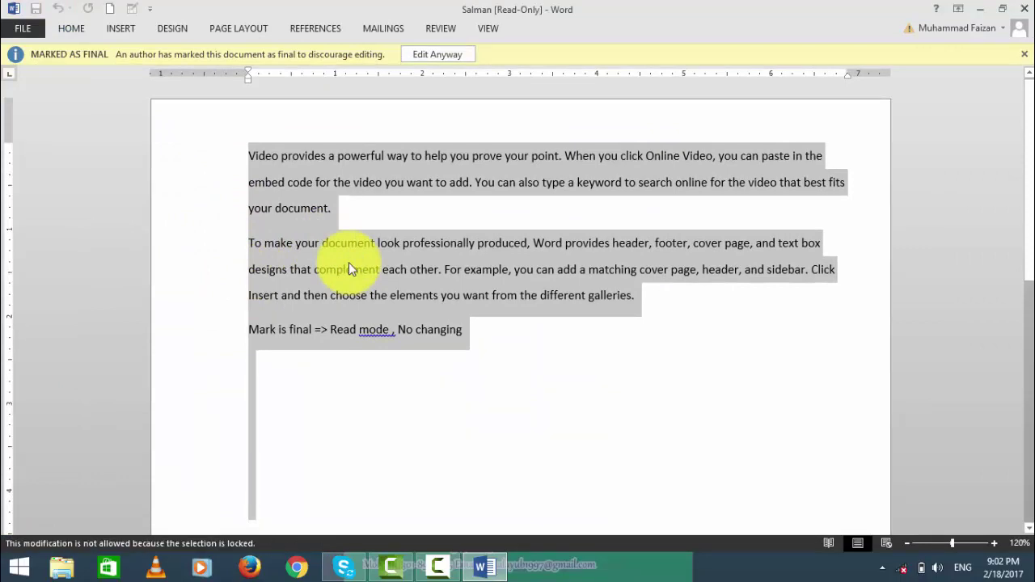
{"action": "key", "text": "Delete"}
{"action": "key", "text": "Delete"}
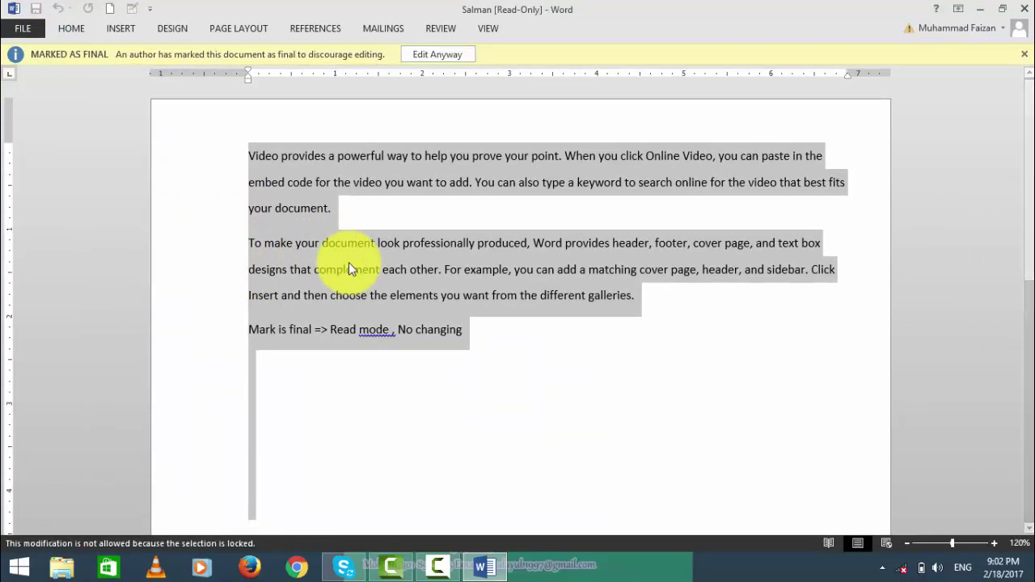
{"action": "key", "text": "Delete"}
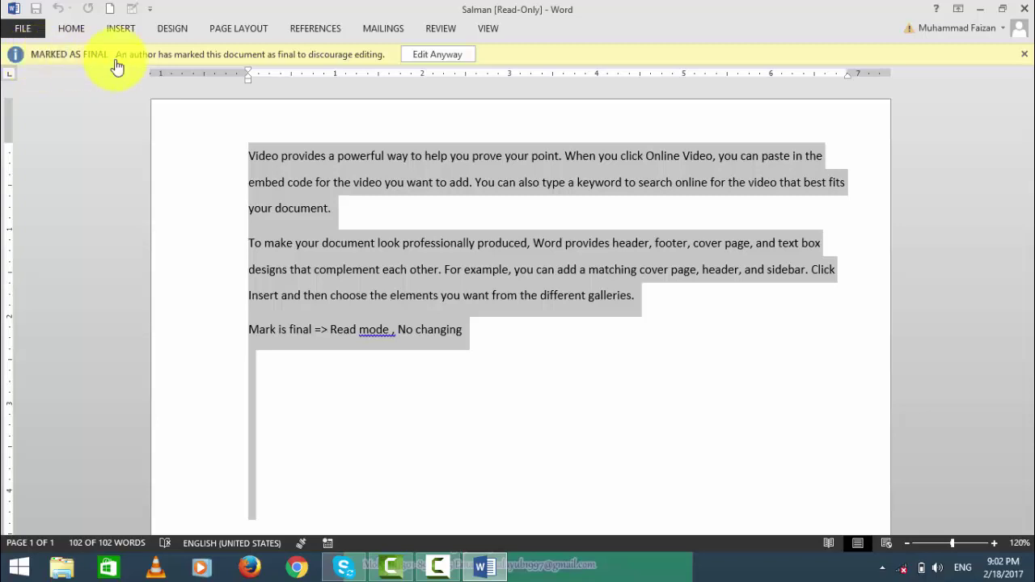
{"action": "left_click", "coordinate": [422, 56]}
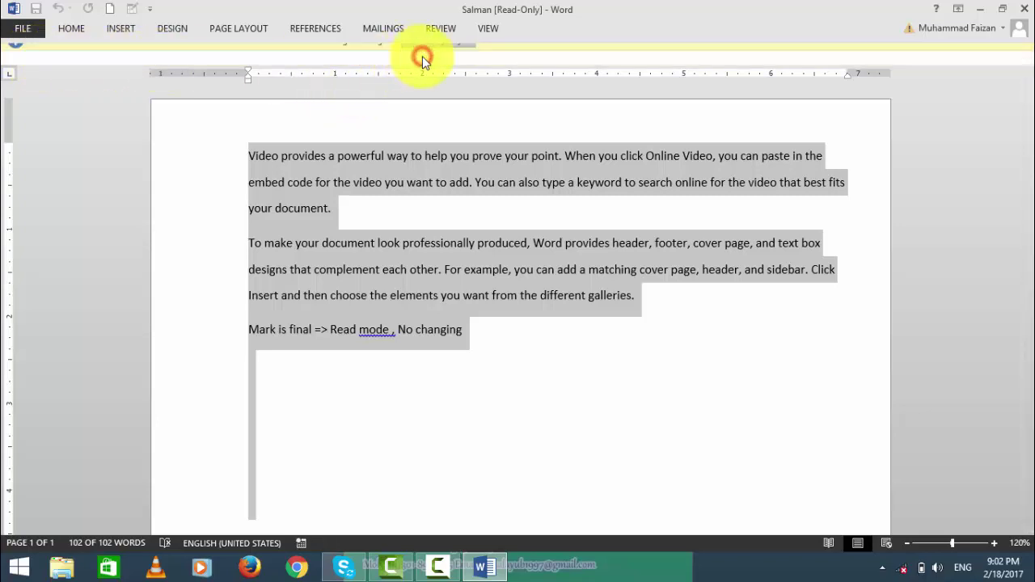
{"action": "key", "text": "Delete"}
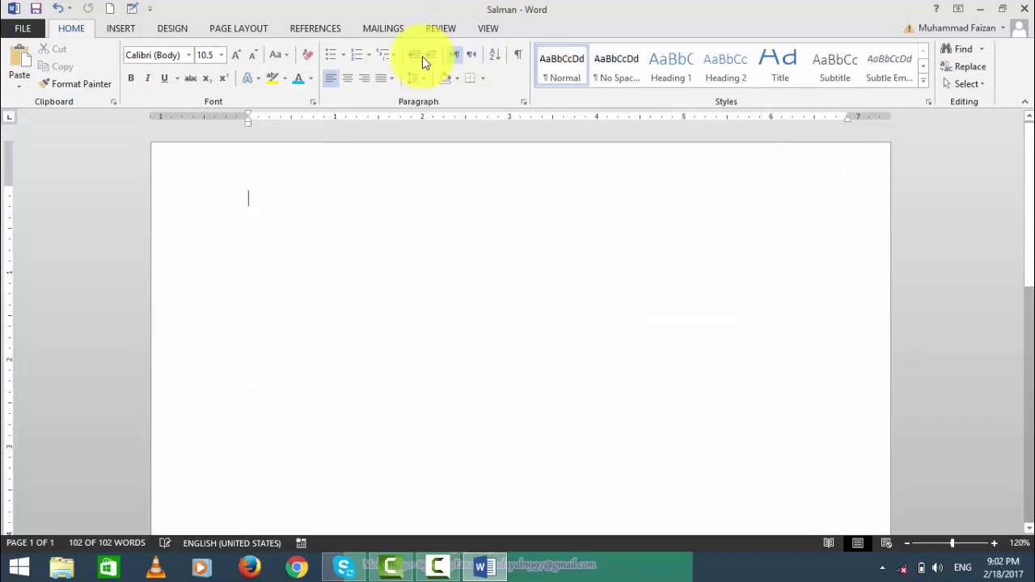
{"action": "key", "text": "ctrl+z"}
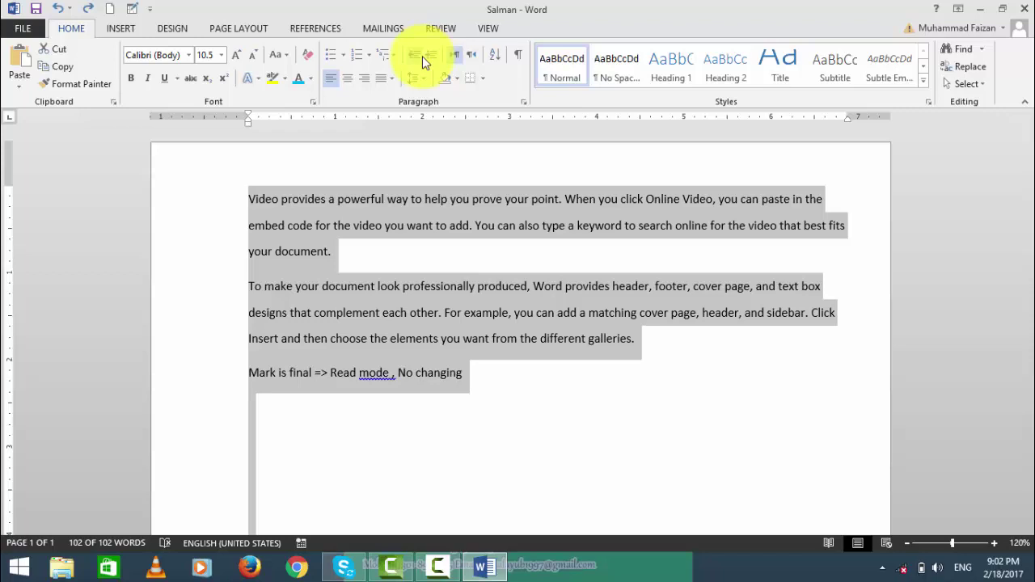
Step: Check the Protect Document options in File > Info and return to the text
{"action": "left_click", "coordinate": [36, 29]}
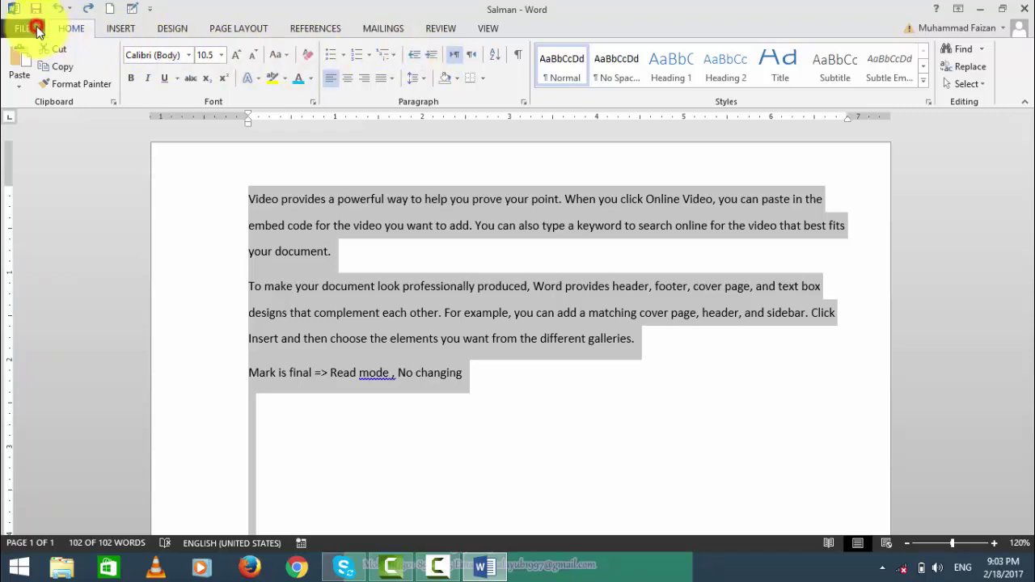
{"action": "left_click", "coordinate": [151, 165]}
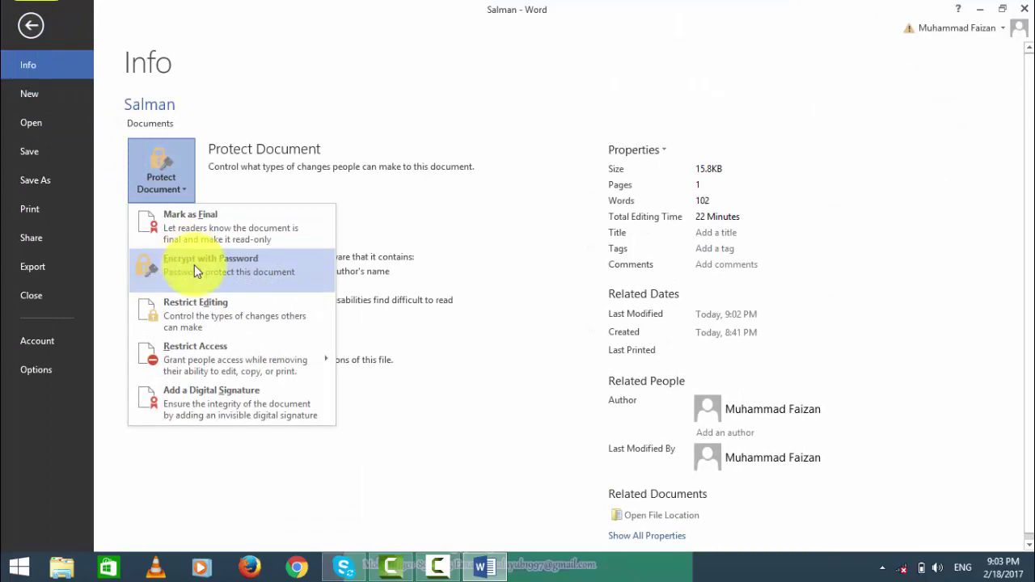
{"action": "left_click", "coordinate": [31, 25]}
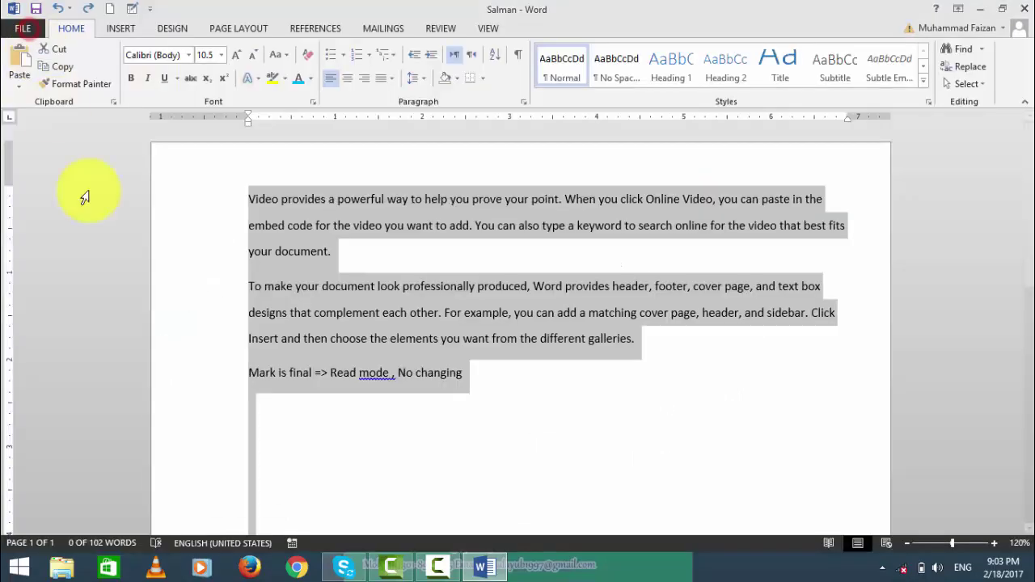
Step: Add the heading 'Encryption' on the empty line below the existing text
{"action": "left_click", "coordinate": [265, 445]}
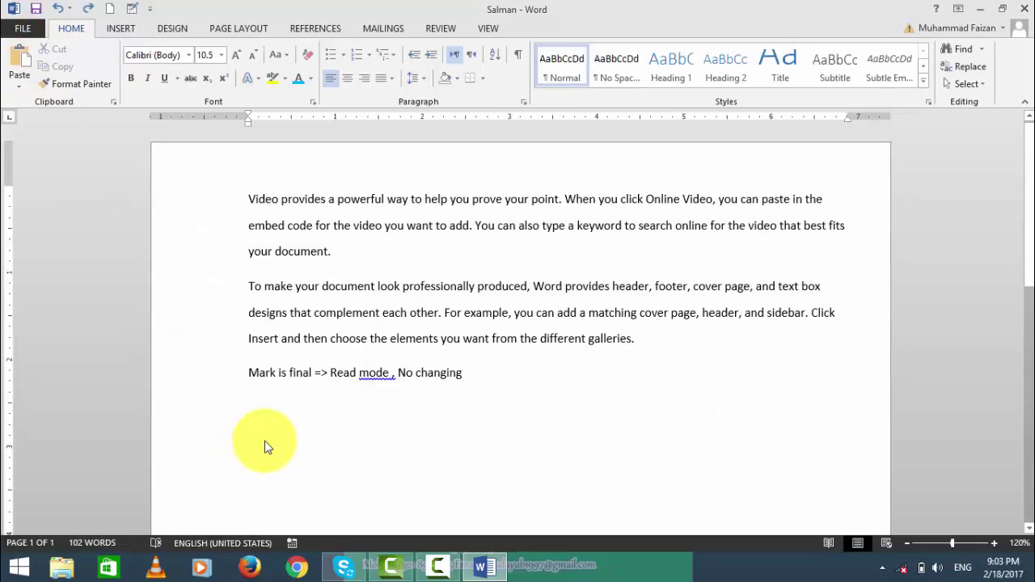
{"action": "type", "text": "End"}
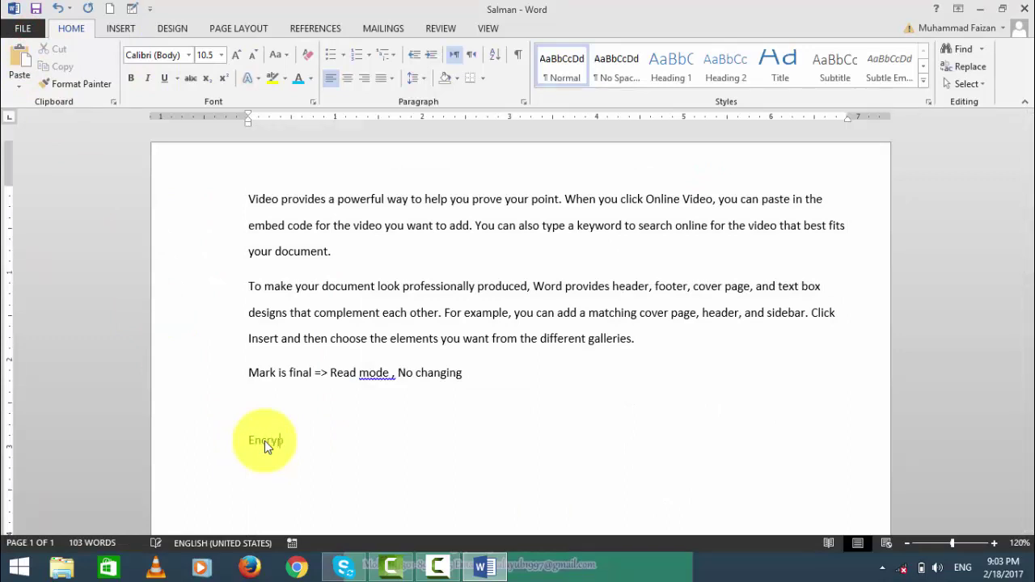
{"action": "type", "text": "ti"}
{"action": "key", "text": "BackSpace"}
{"action": "key", "text": "BackSpace"}
{"action": "type", "text": "rypt"}
{"action": "type", "text": "ion"}
{"action": "key", "text": "BackSpace"}
{"action": "key", "text": "BackSpace"}
{"action": "key", "text": "BackSpace"}
{"action": "type", "text": "ption"}
{"action": "key", "text": "Return"}
Step: Write the definition 'Means to hide the actual data by using ... special coded form outside the world.'
{"action": "type", "text": "Mean"}
{"action": "type", "text": "s to hid"}
{"action": "type", "text": "e the acutu"}
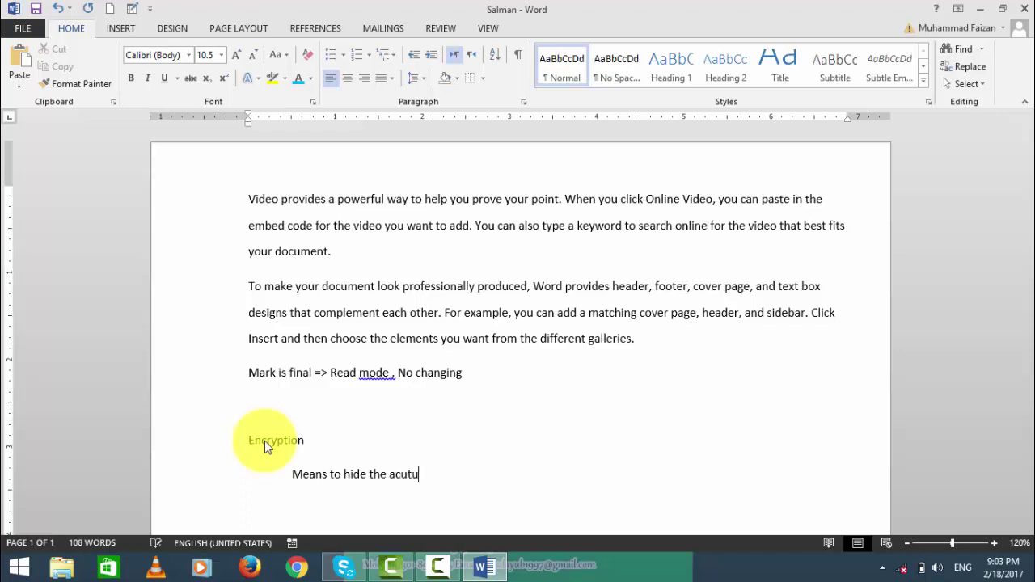
{"action": "key", "text": "BackSpace"}
{"action": "type", "text": "ual"}
{"action": "key", "text": "BackSpace"}
{"action": "key", "text": "BackSpace"}
{"action": "key", "text": "BackSpace"}
{"action": "key", "text": "BackSpace"}
{"action": "key", "text": "BackSpace"}
{"action": "type", "text": "tu"}
{"action": "type", "text": "al data b"}
{"action": "type", "text": "y usi"}
{"action": "type", "text": "ng sa"}
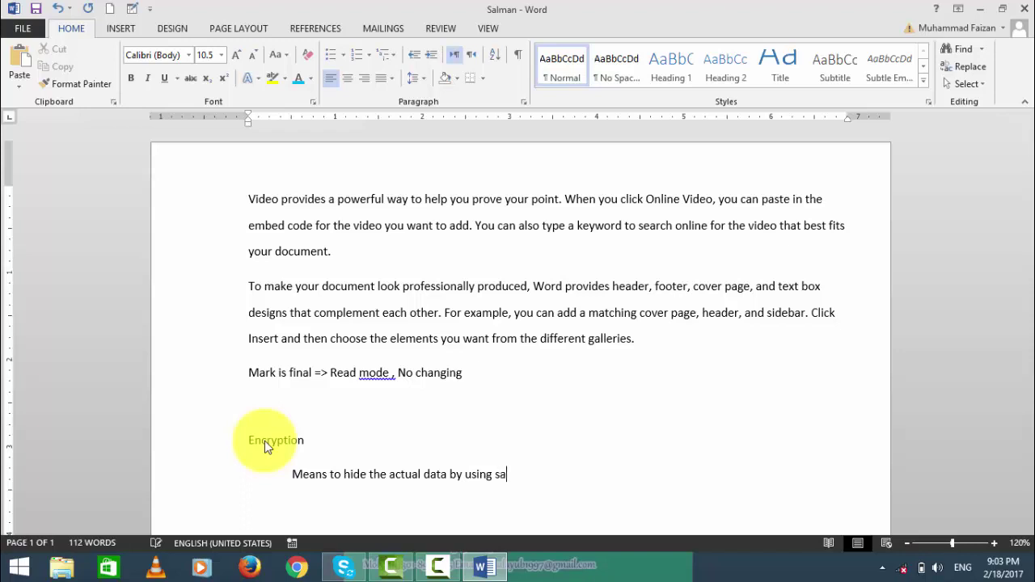
{"action": "type", "text": "me"}
{"action": "key", "text": "BackSpace"}
{"action": "key", "text": "BackSpace"}
{"action": "key", "text": "BackSpace"}
{"action": "key", "text": "BackSpace"}
{"action": "type", "text": "um specia"}
{"action": "type", "text": "l co"}
{"action": "type", "text": "ded form "}
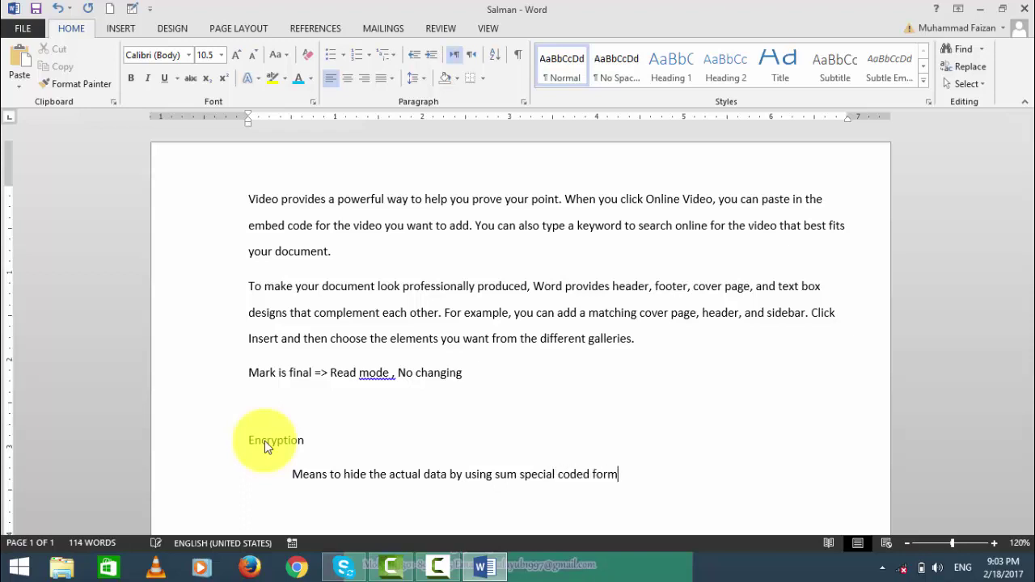
{"action": "type", "text": "outs"}
{"action": "type", "text": "ide "}
{"action": "type", "text": "the world."}
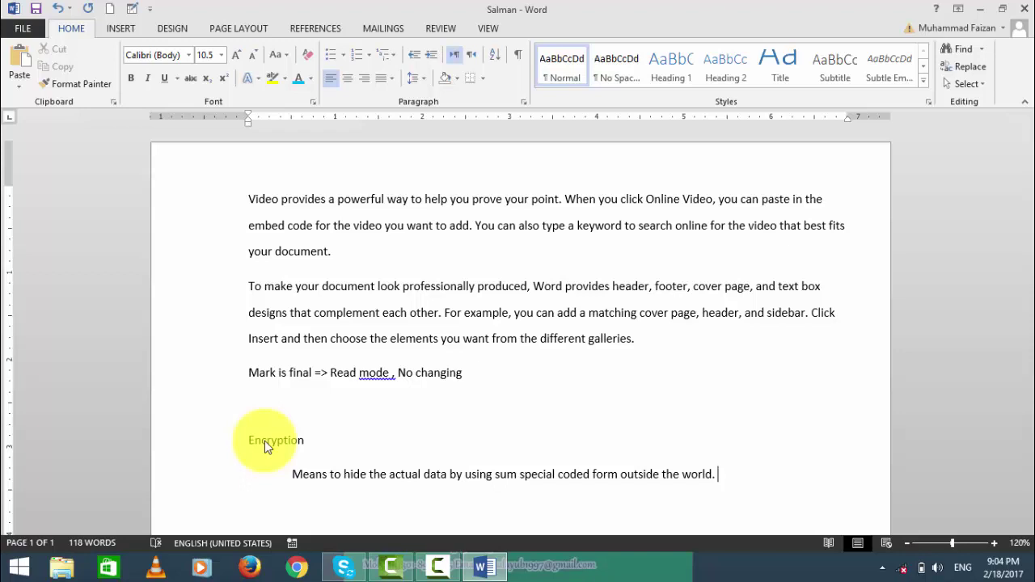
Step: Add a 'High Security' line below the definition
{"action": "type", "text": "Hid"}
{"action": "type", "text": "e"}
{"action": "key", "text": "BackSpace"}
{"action": "key", "text": "BackSpace"}
{"action": "type", "text": "e "}
{"action": "type", "text": "Security"}
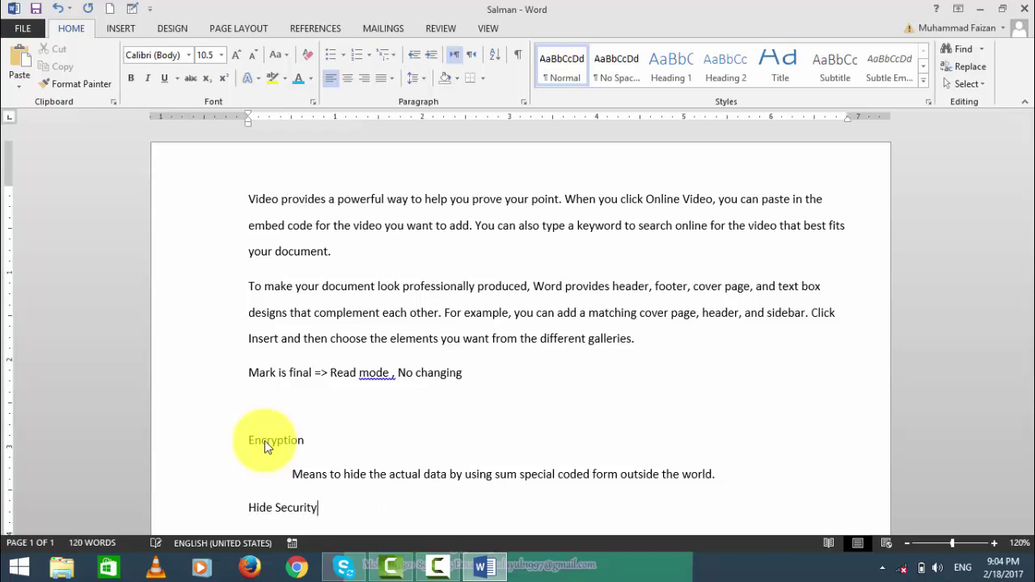
{"action": "key", "text": "Left"}
{"action": "key", "text": "Left"}
{"action": "key", "text": "Left"}
{"action": "key", "text": "Left"}
{"action": "key", "text": "Left"}
{"action": "key", "text": "Left"}
{"action": "key", "text": "BackSpace"}
{"action": "key", "text": "Delete"}
{"action": "type", "text": "ght"}
{"action": "key", "text": "BackSpace"}
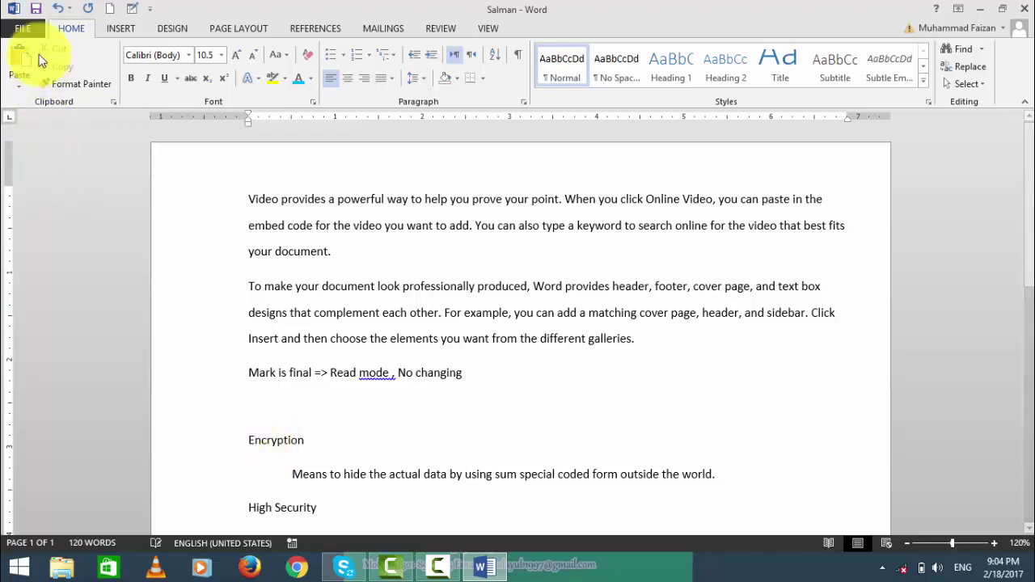
Step: Encrypt the document with a password, entering and confirming it, then save with Ctrl+S
{"action": "left_click", "coordinate": [25, 32]}
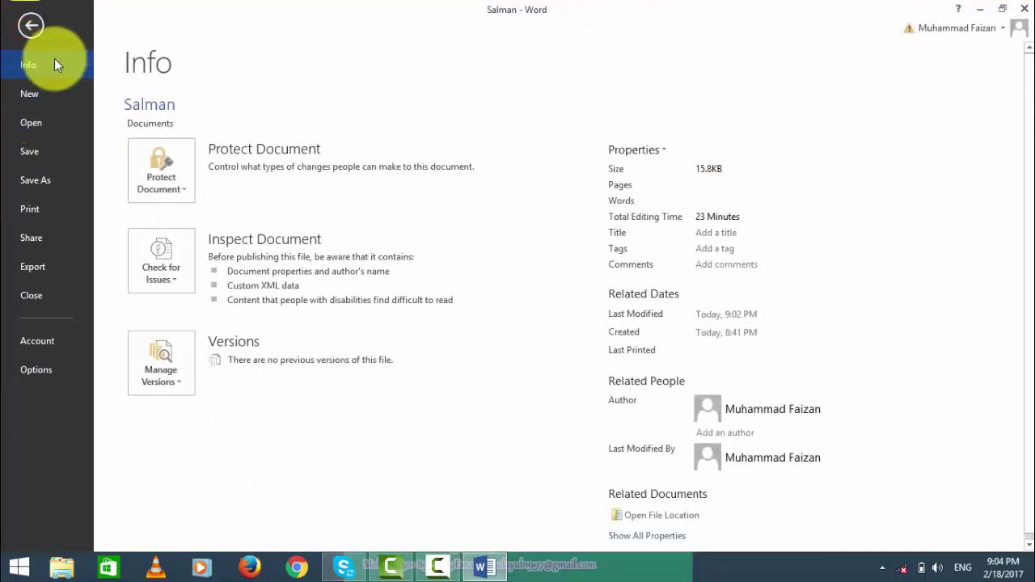
{"action": "left_click", "coordinate": [150, 148]}
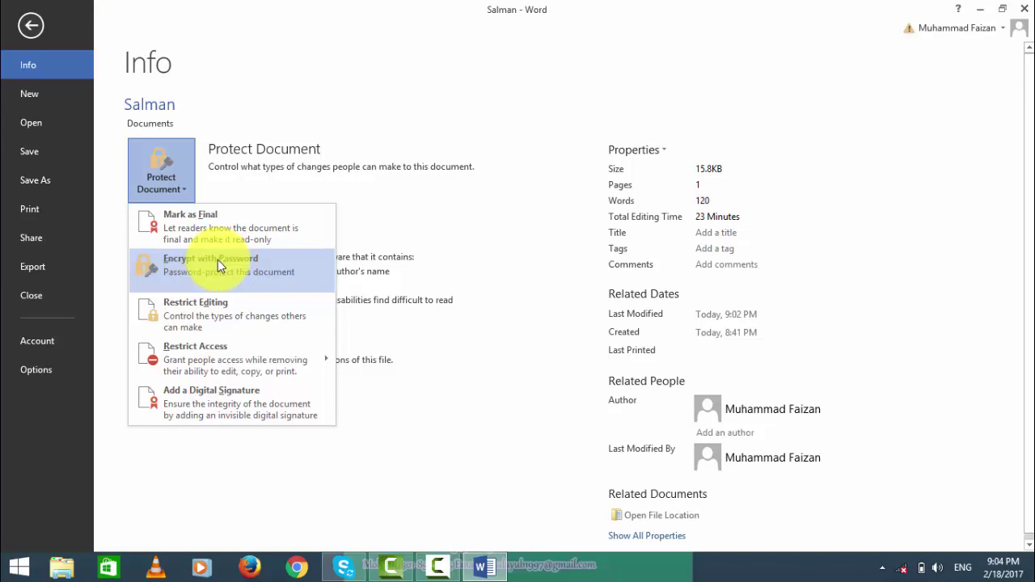
{"action": "left_click", "coordinate": [219, 262]}
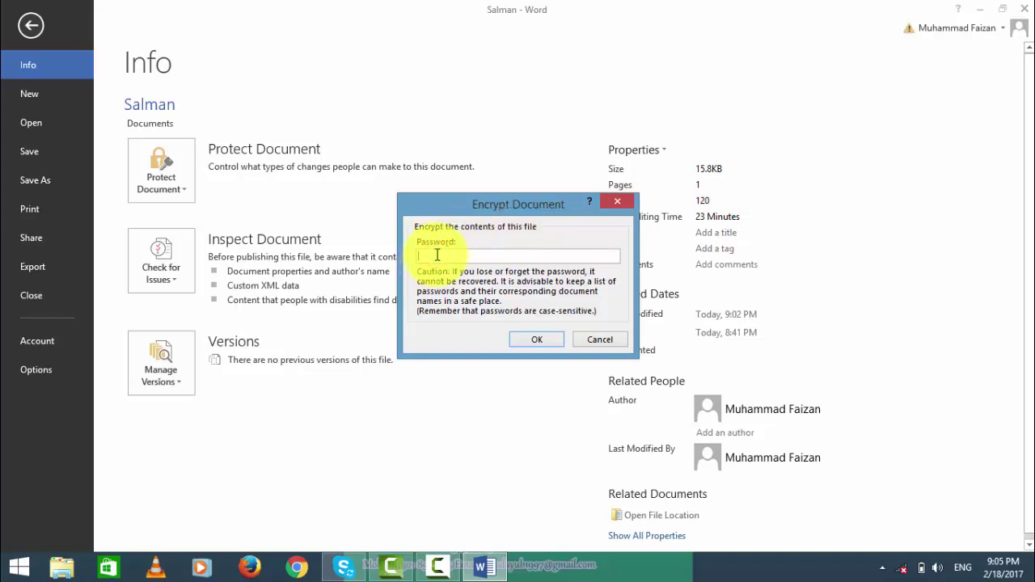
{"action": "key", "text": "Return"}
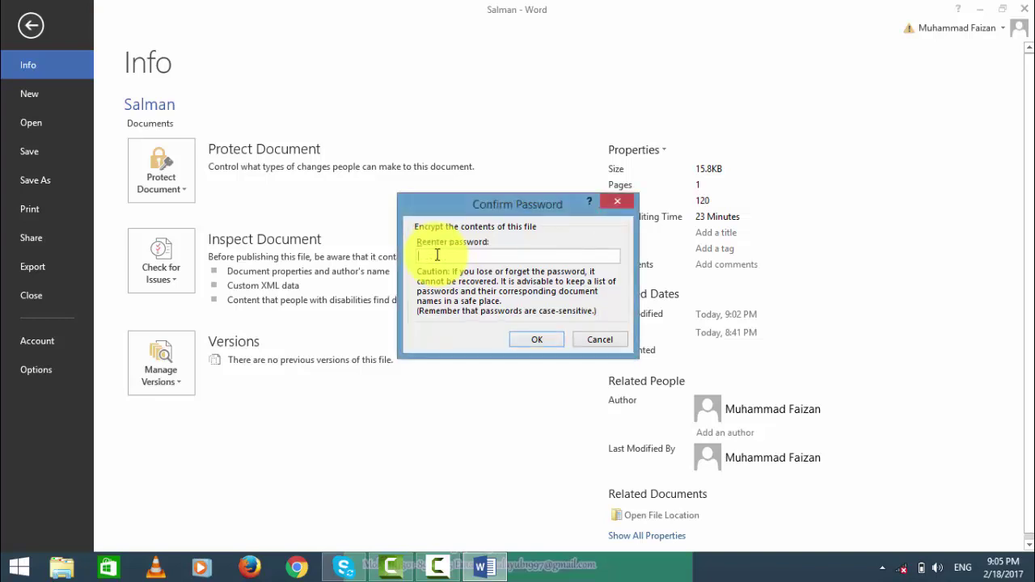
{"action": "key", "text": "Return"}
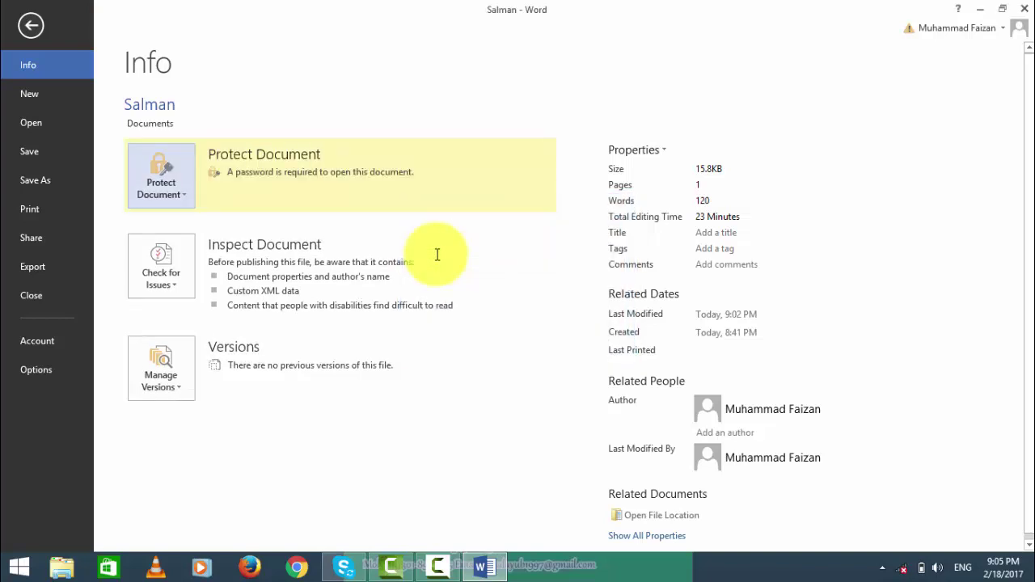
{"action": "key", "text": "Escape"}
{"action": "key", "text": "ctrl+s"}
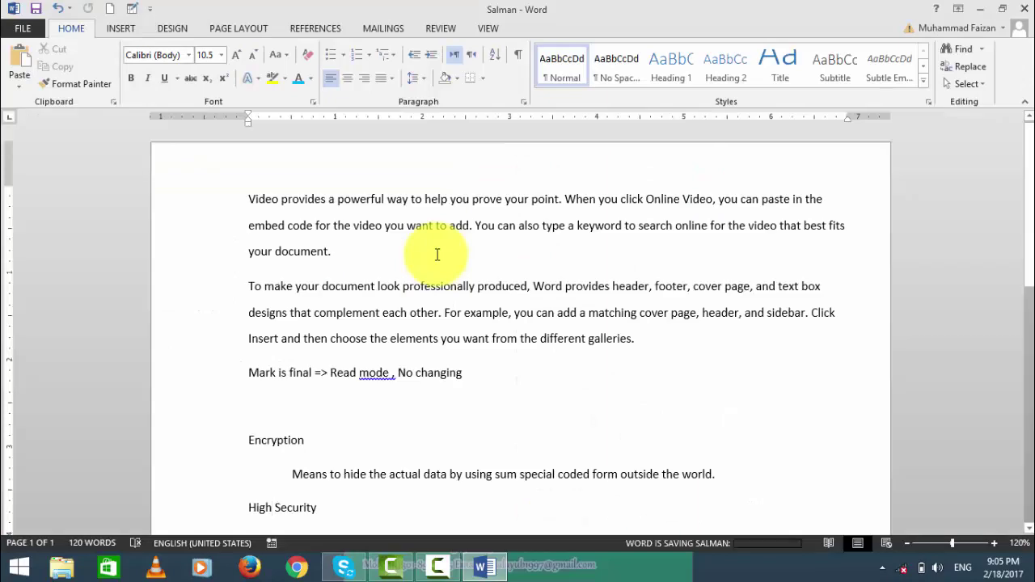
Step: Close Word, browse to the Documents folder in File Explorer, and open Salman.docx
{"action": "left_click", "coordinate": [1023, 6]}
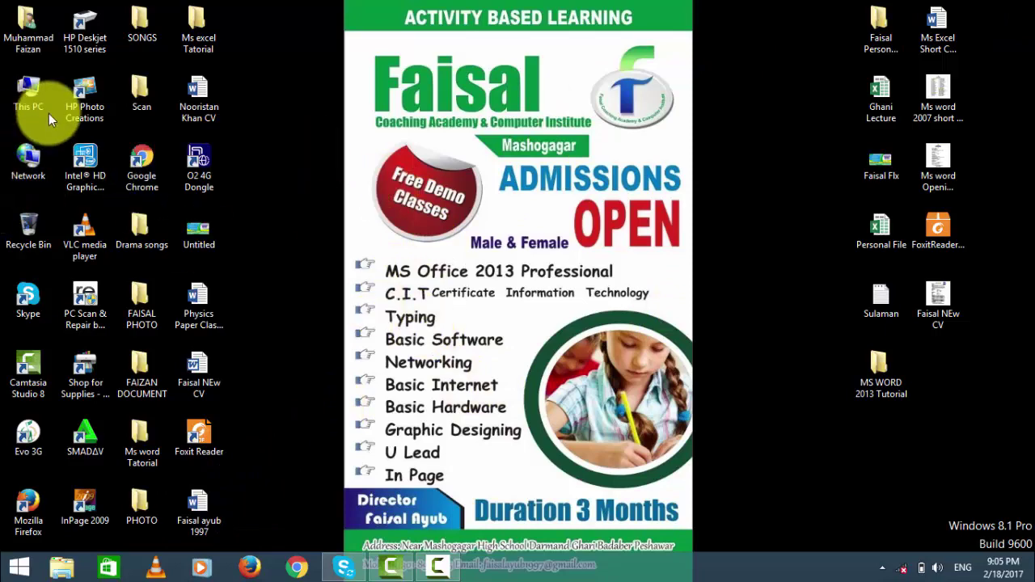
{"action": "double_click", "coordinate": [39, 91]}
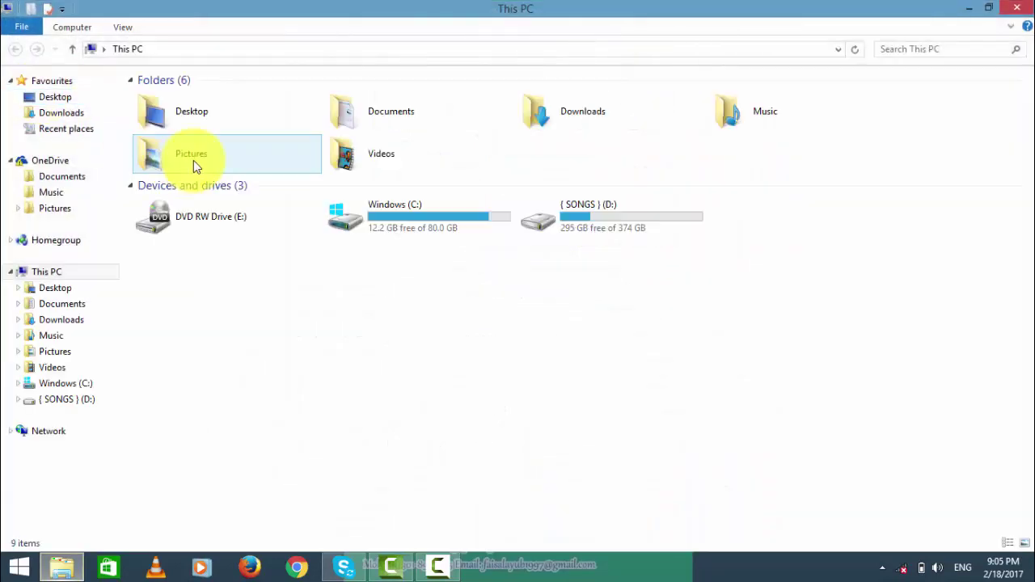
{"action": "left_click", "coordinate": [376, 229]}
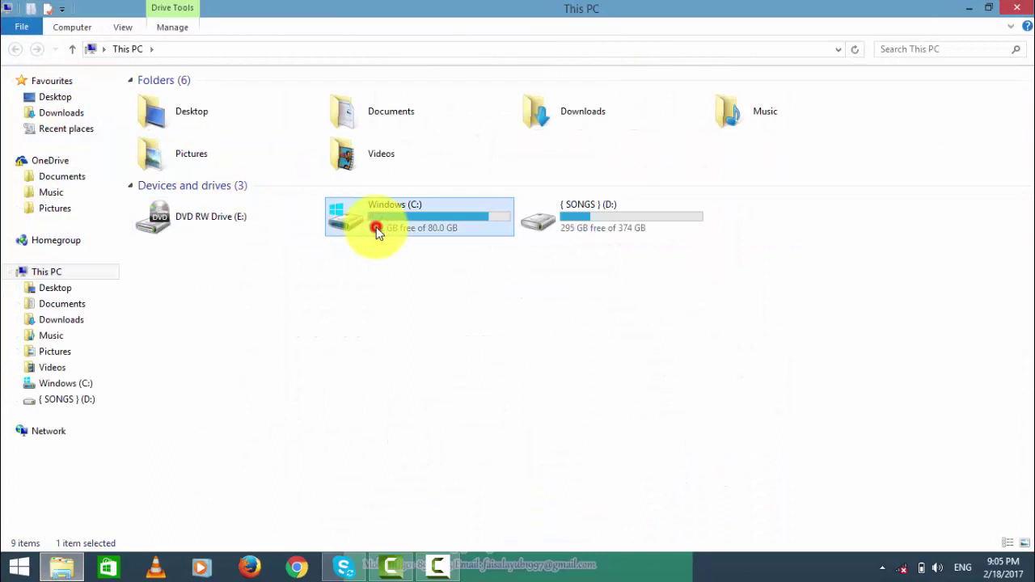
{"action": "double_click", "coordinate": [376, 229]}
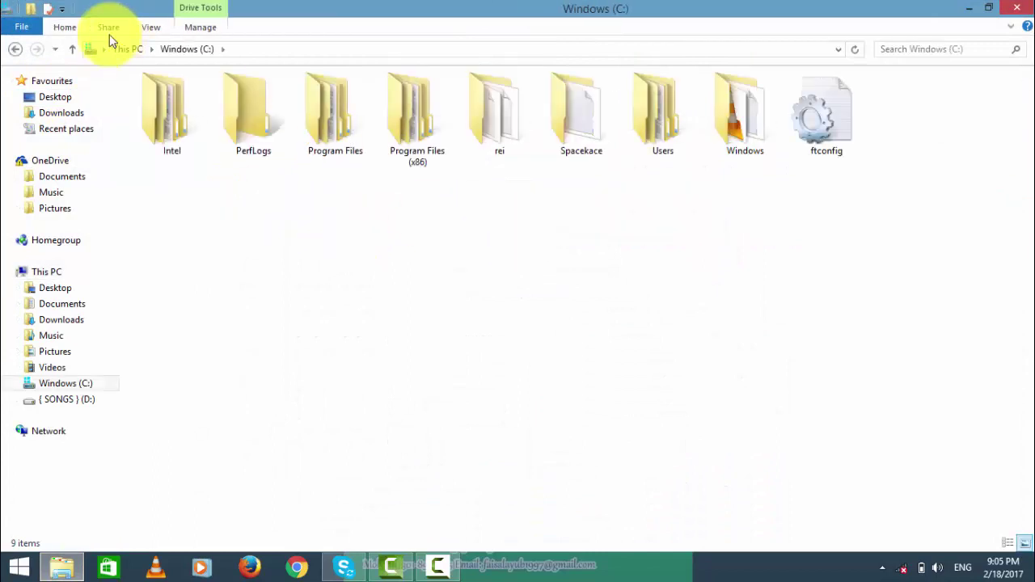
{"action": "left_click", "coordinate": [15, 49]}
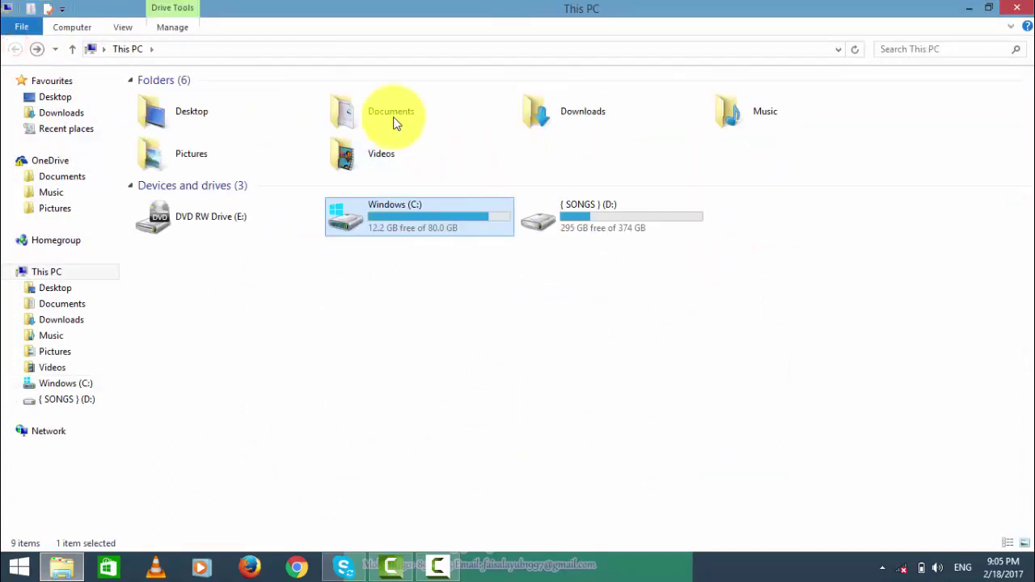
{"action": "double_click", "coordinate": [384, 113]}
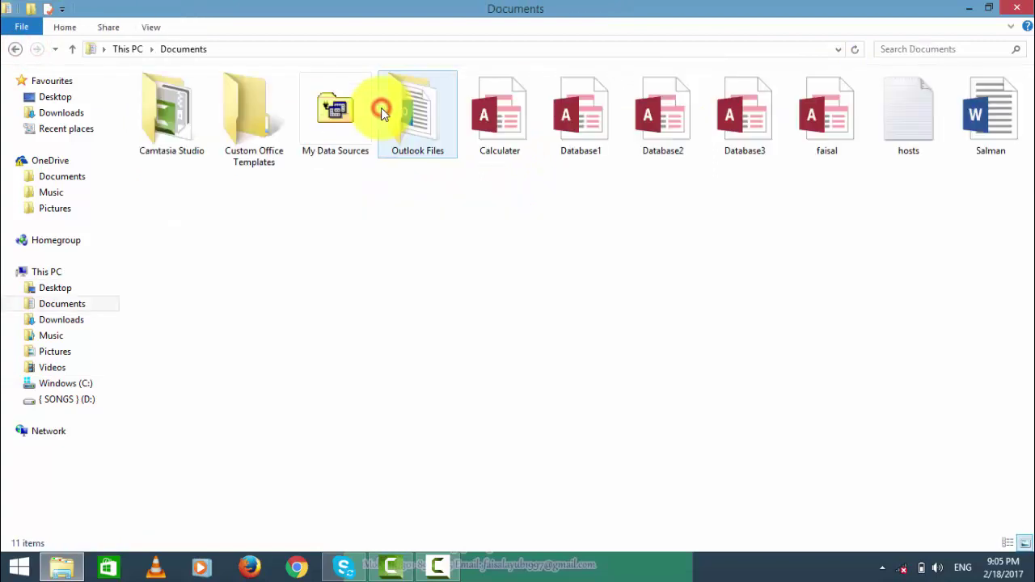
{"action": "double_click", "coordinate": [1003, 110]}
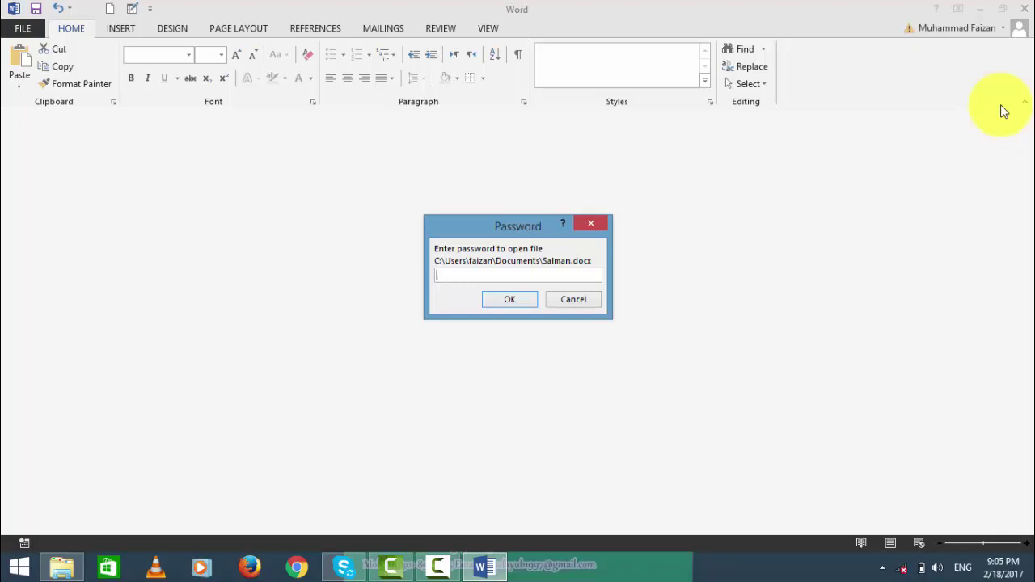
Step: Enter a password at the prompt and dismiss the incorrect-password message
{"action": "key", "text": "Return"}
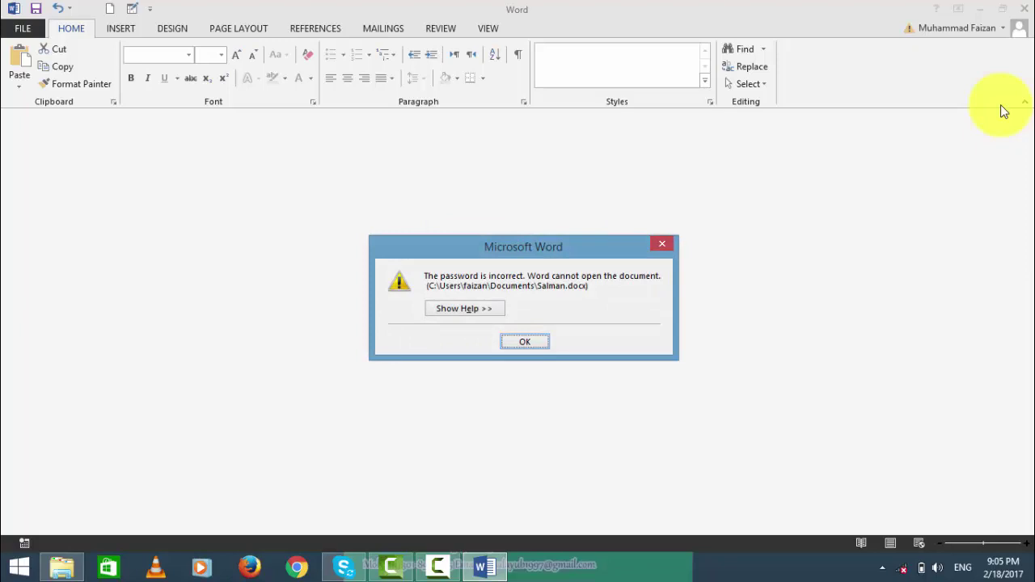
{"action": "key", "text": "Return"}
Step: Close Word, reopen Salman.docx, and enter the correct password to open it
{"action": "left_click", "coordinate": [1024, 8]}
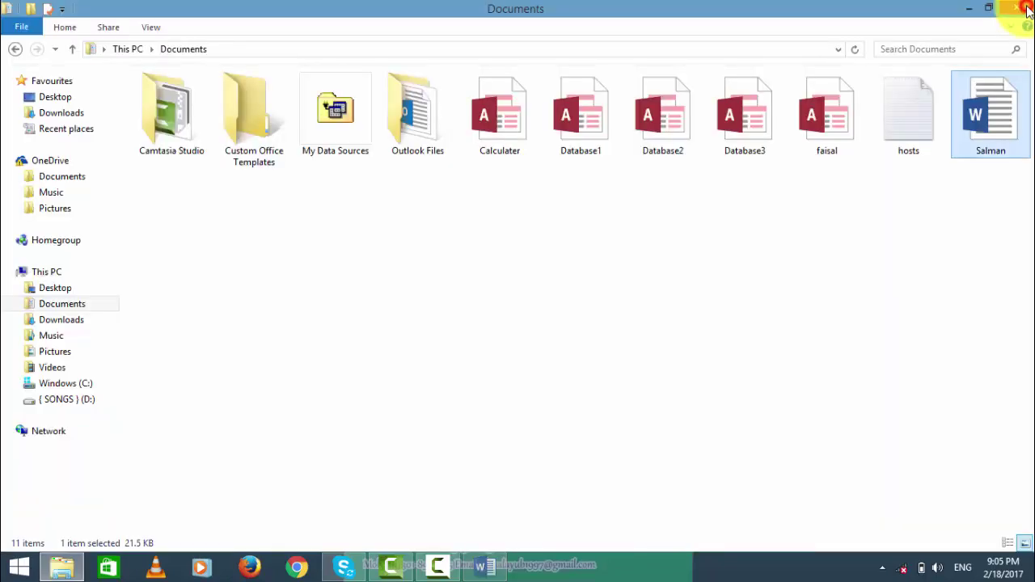
{"action": "double_click", "coordinate": [979, 119]}
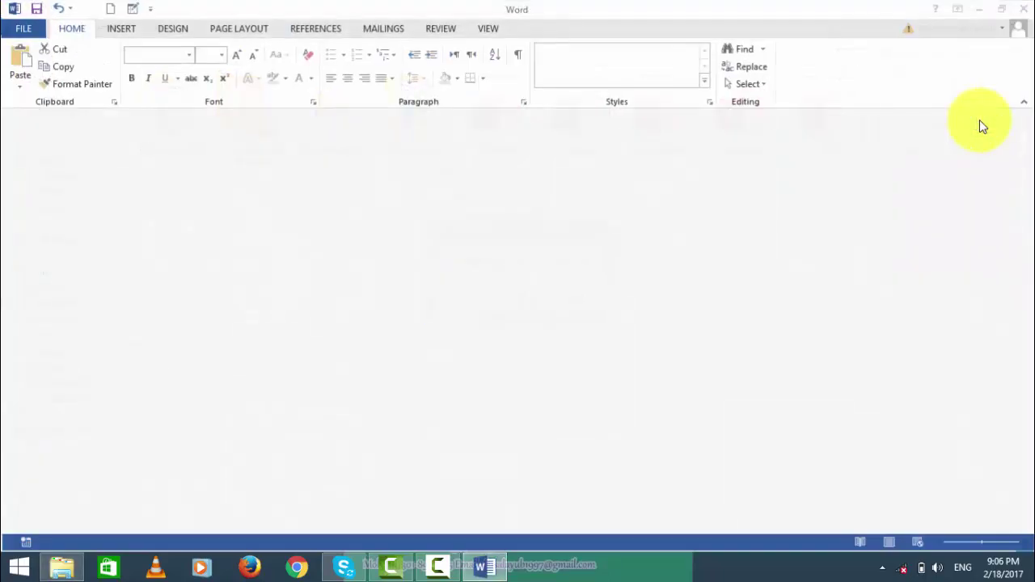
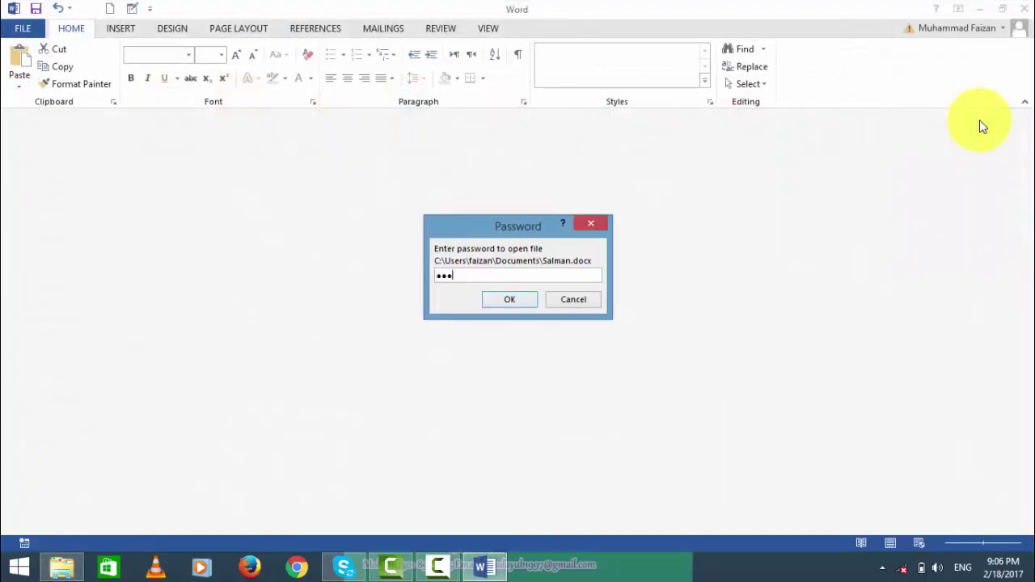
{"action": "key", "text": "Return"}
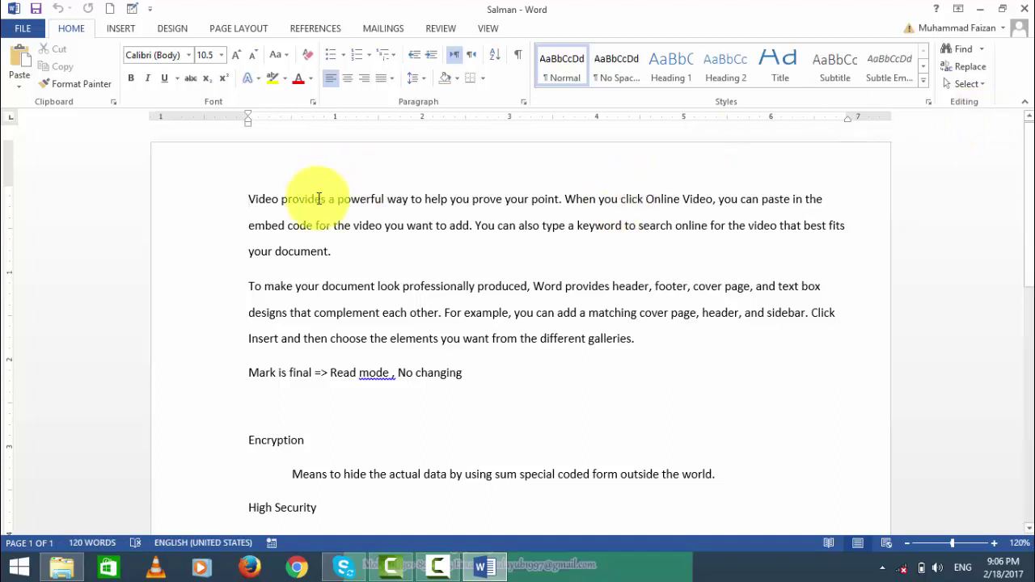
Step: Review the protection options in File > Info, then switch to the Review tab
{"action": "left_click", "coordinate": [22, 29]}
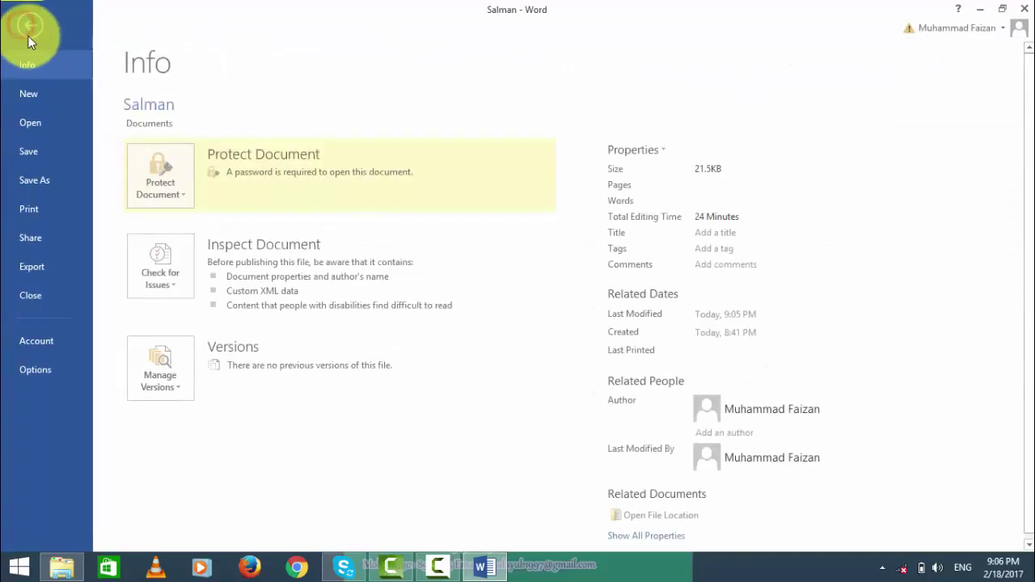
{"action": "left_click", "coordinate": [170, 162]}
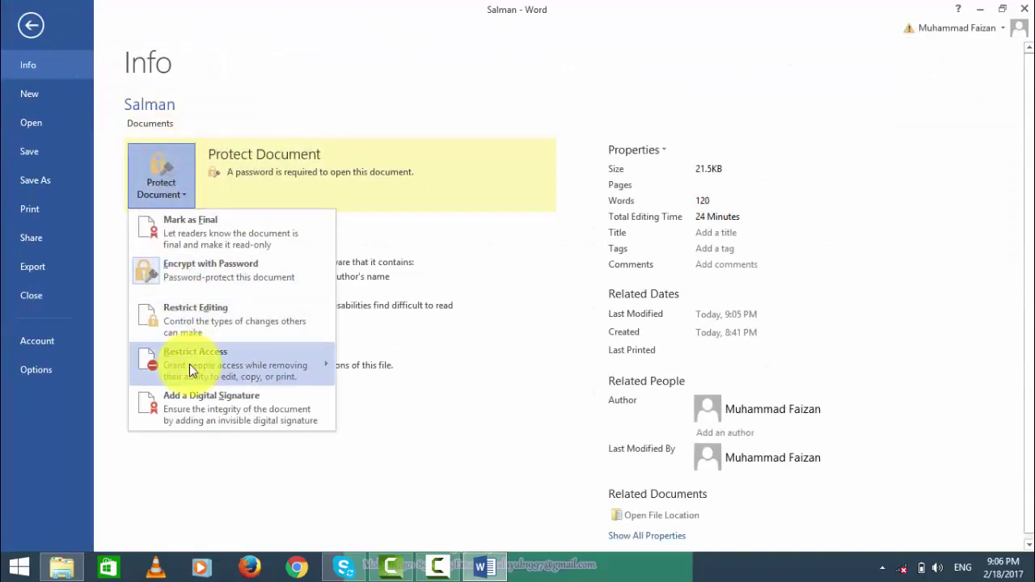
{"action": "left_click", "coordinate": [32, 36]}
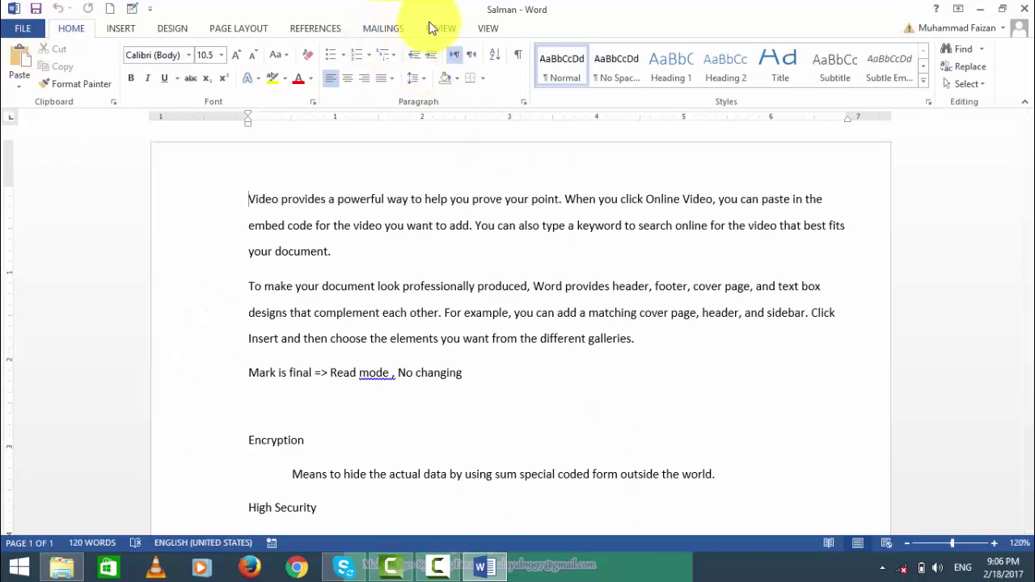
{"action": "left_click", "coordinate": [436, 28]}
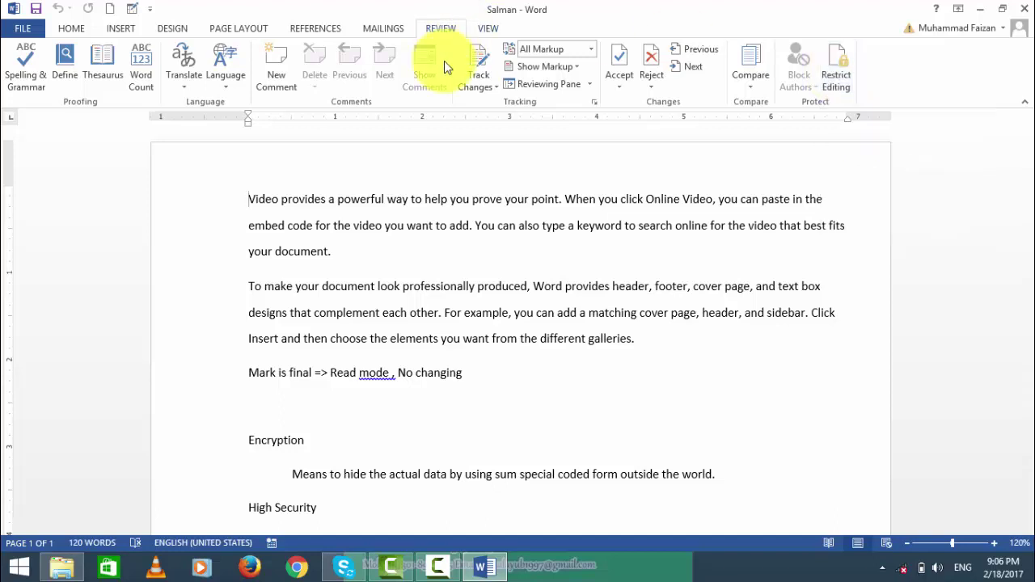
Step: Clear the encryption password, save, and reopen Salman.docx to confirm no password prompt
{"action": "left_click", "coordinate": [22, 29]}
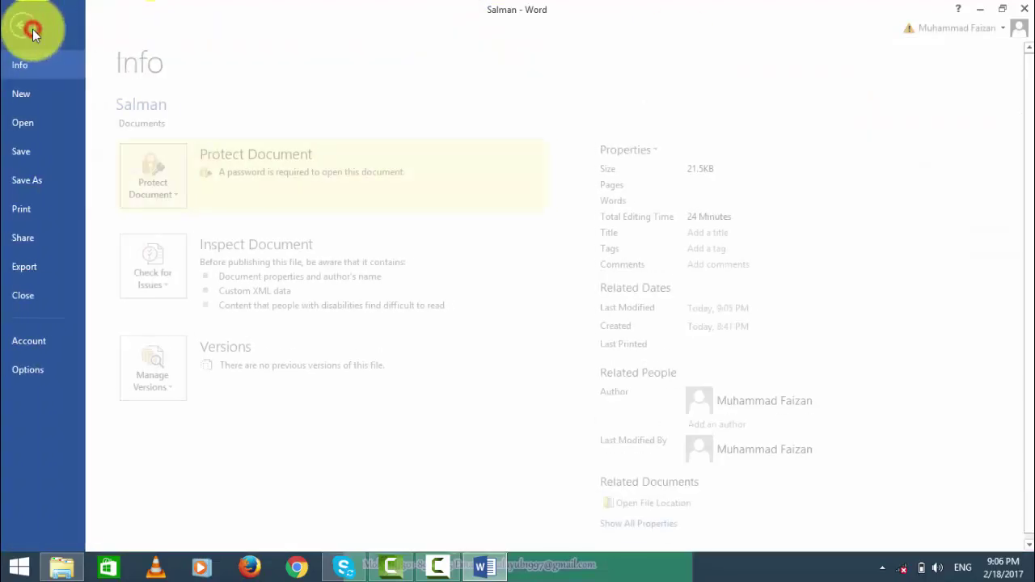
{"action": "left_click", "coordinate": [158, 178]}
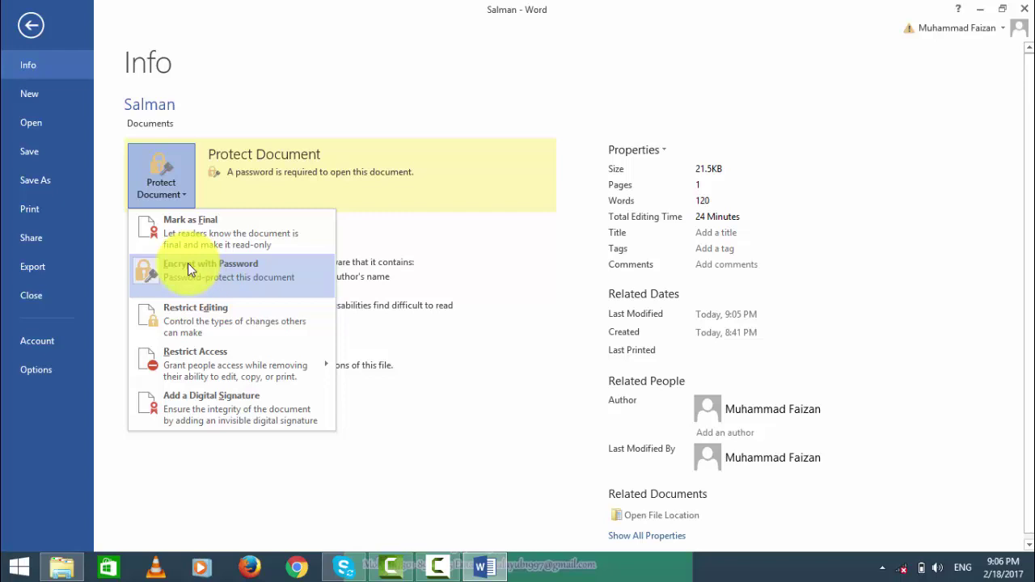
{"action": "left_click", "coordinate": [187, 264]}
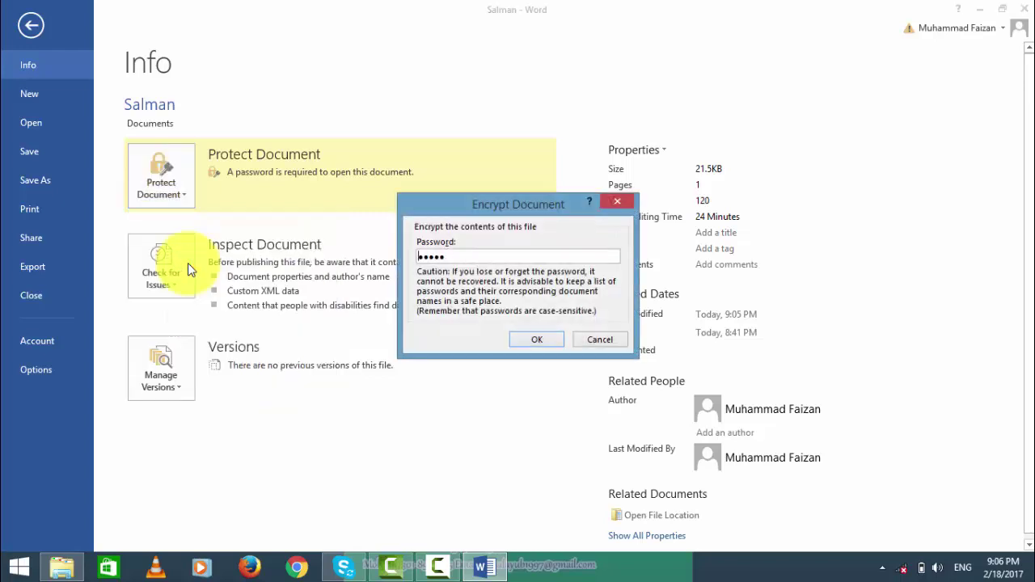
{"action": "key", "text": "BackSpace"}
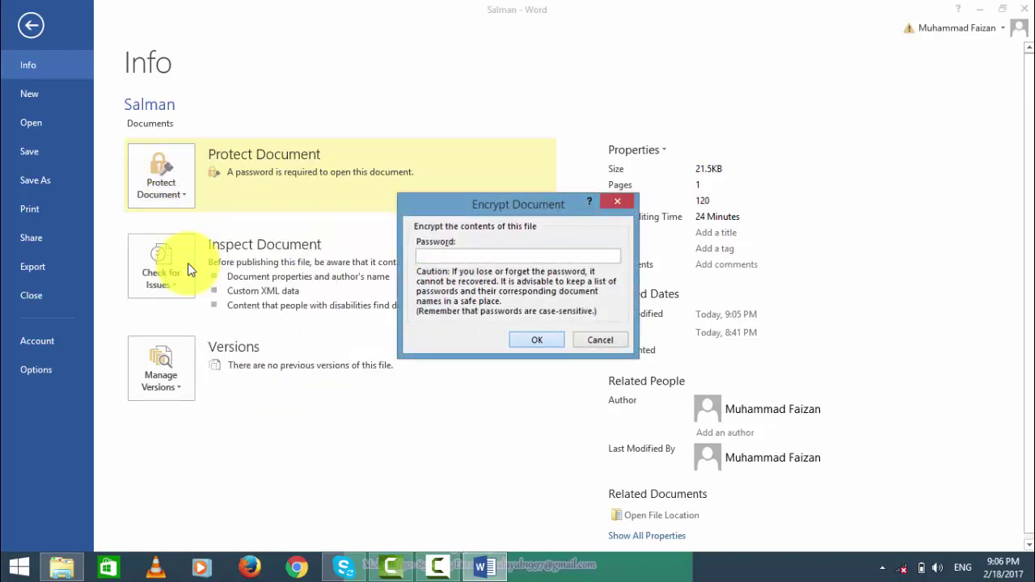
{"action": "key", "text": "Return"}
{"action": "key", "text": "ctrl+s"}
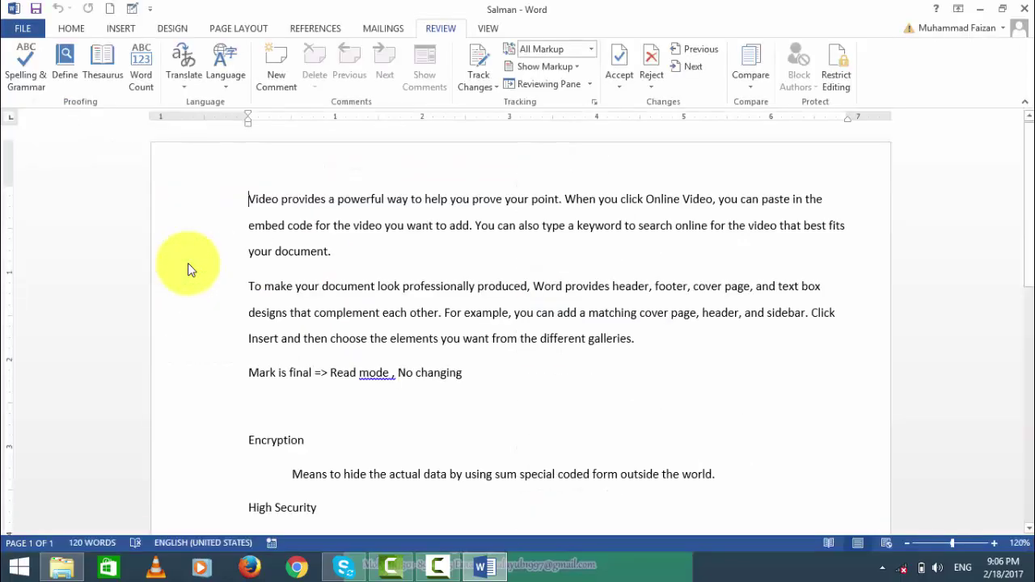
{"action": "left_click", "coordinate": [1024, 8]}
{"action": "double_click", "coordinate": [975, 148]}
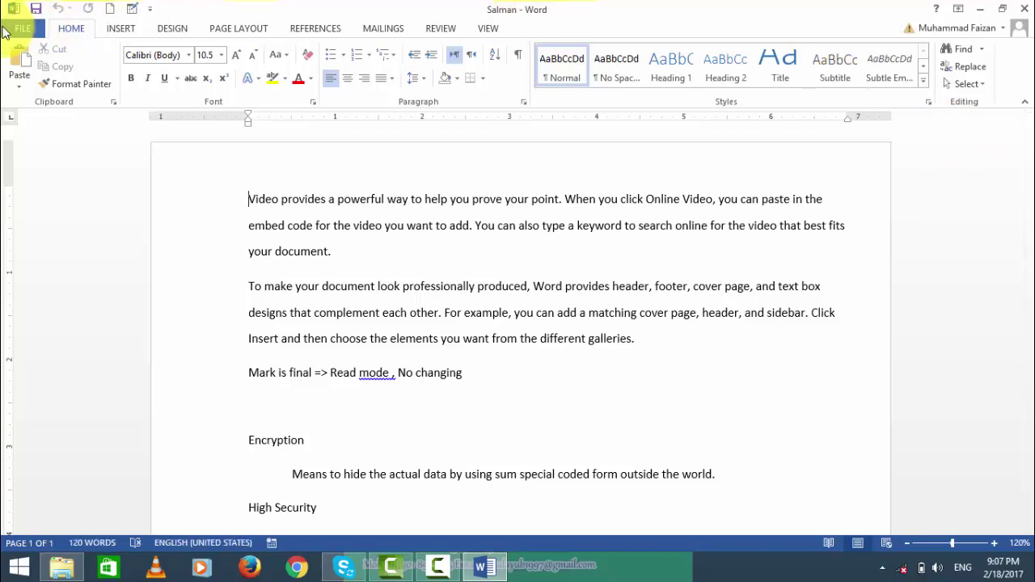
{"action": "left_click", "coordinate": [5, 29]}
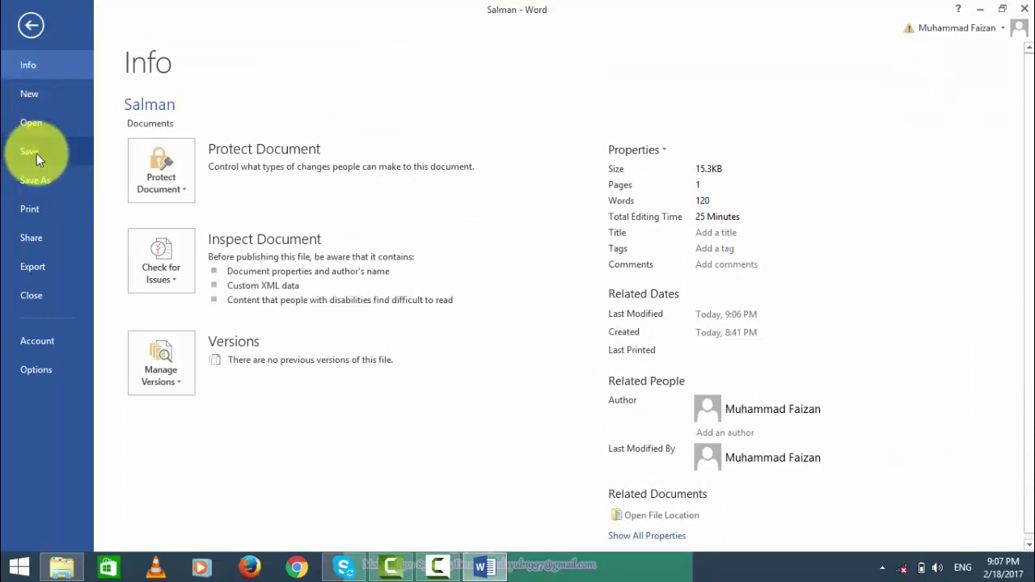
{"action": "left_click", "coordinate": [141, 179]}
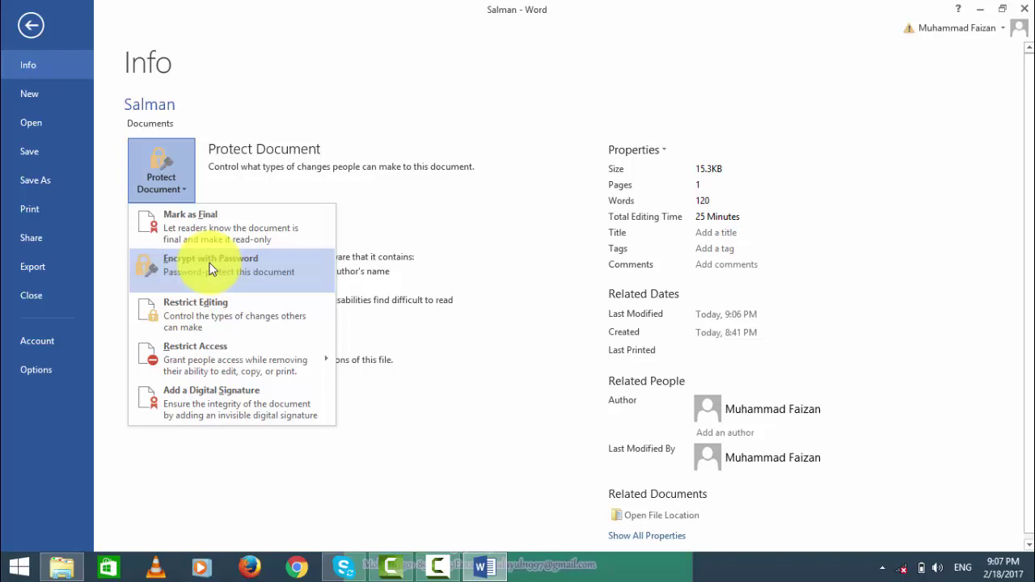
{"action": "left_click", "coordinate": [210, 267]}
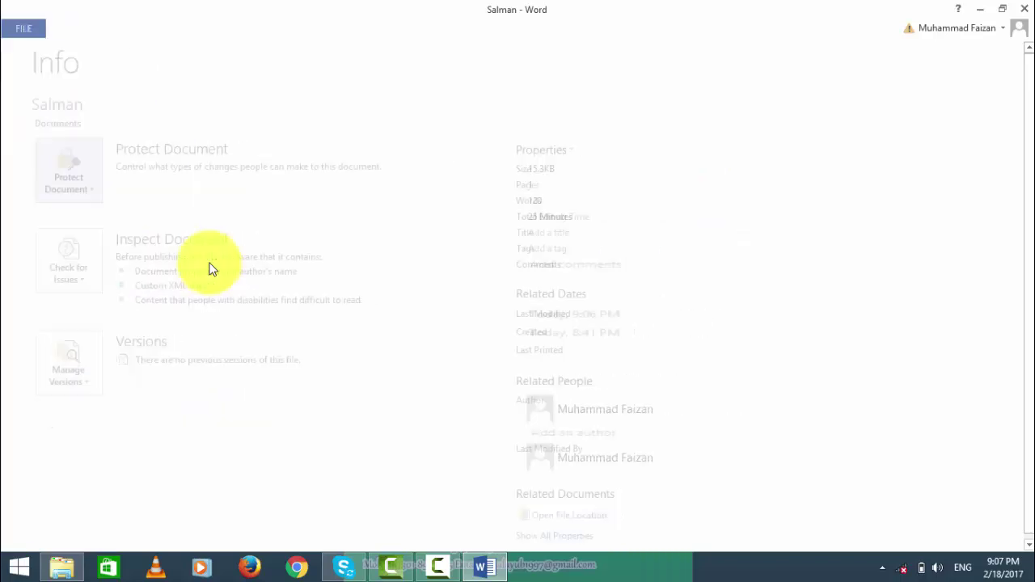